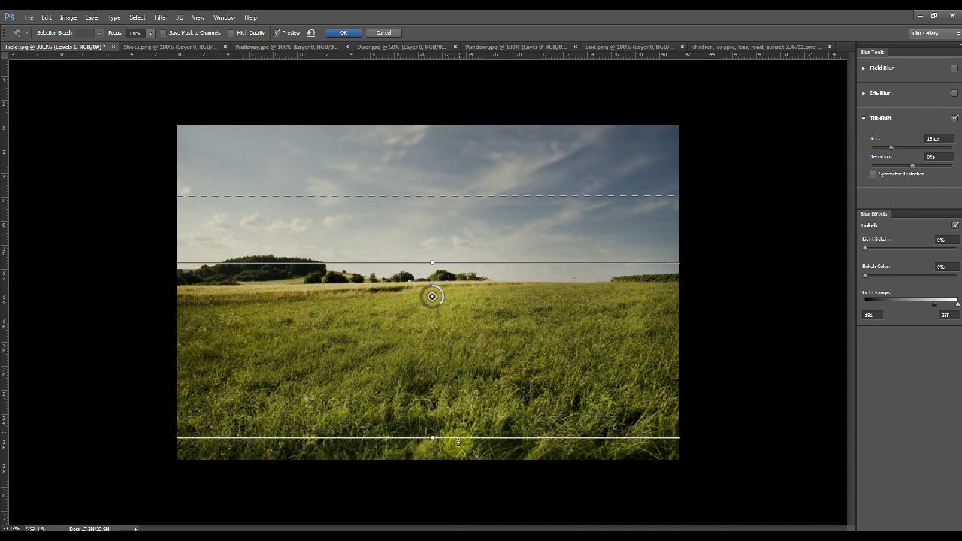
Position the Tilt-Shift focus area over the grass so the sky is blurred, and apply the blur to the field
left_click_drag(461, 263, 436, 311)
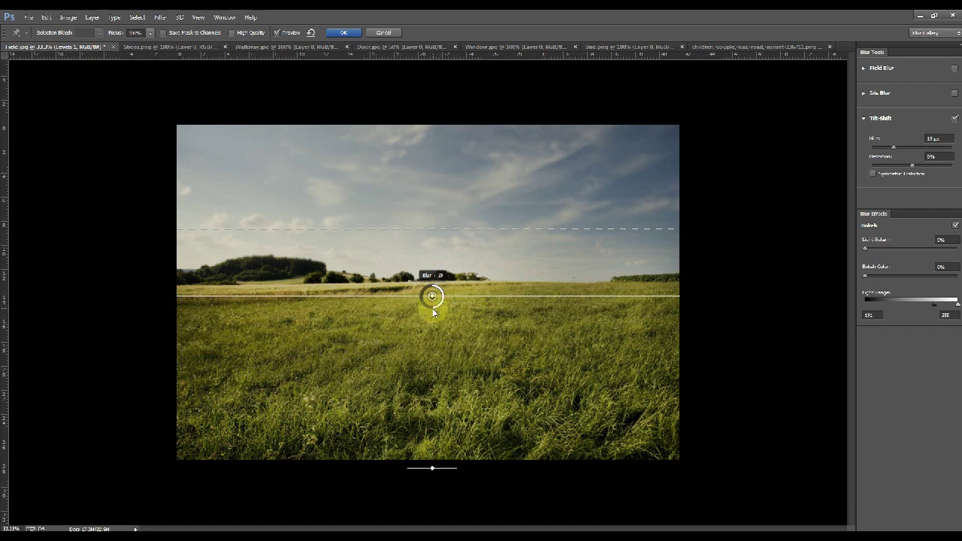
key("Return")
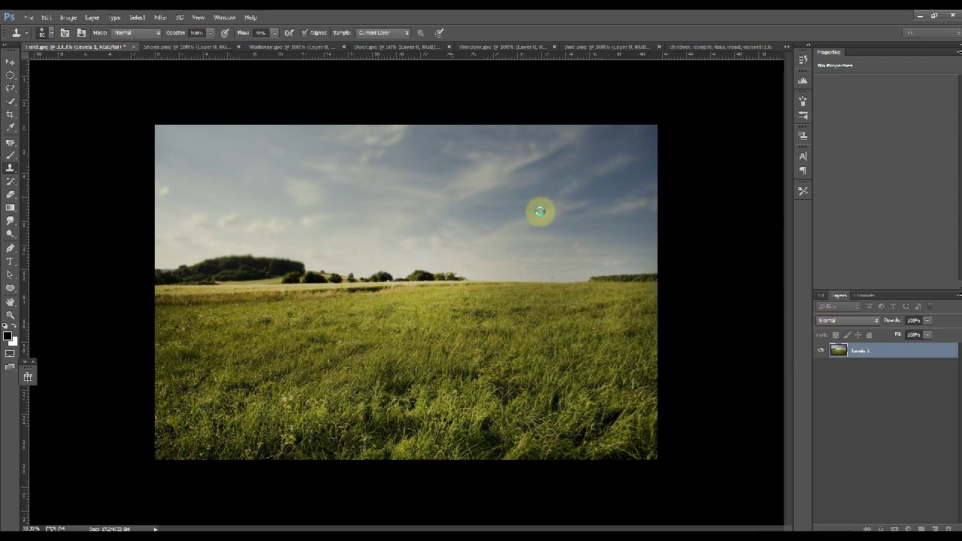
Copy the entire shoe image from Shoes.png and paste it into Field.jpg as a new layer
left_click(179, 45)
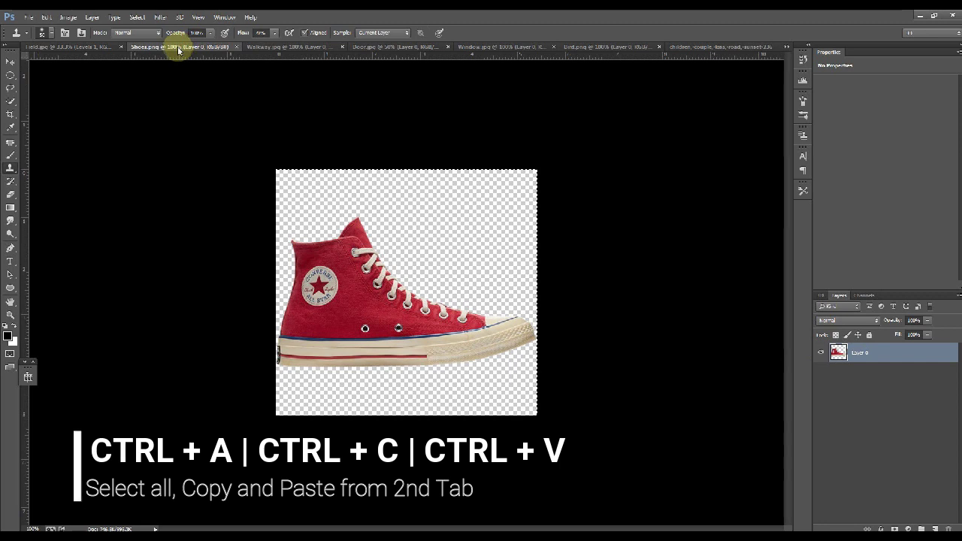
key("ctrl+a")
key("ctrl+c")
left_click(83, 46)
key("ctrl+v")
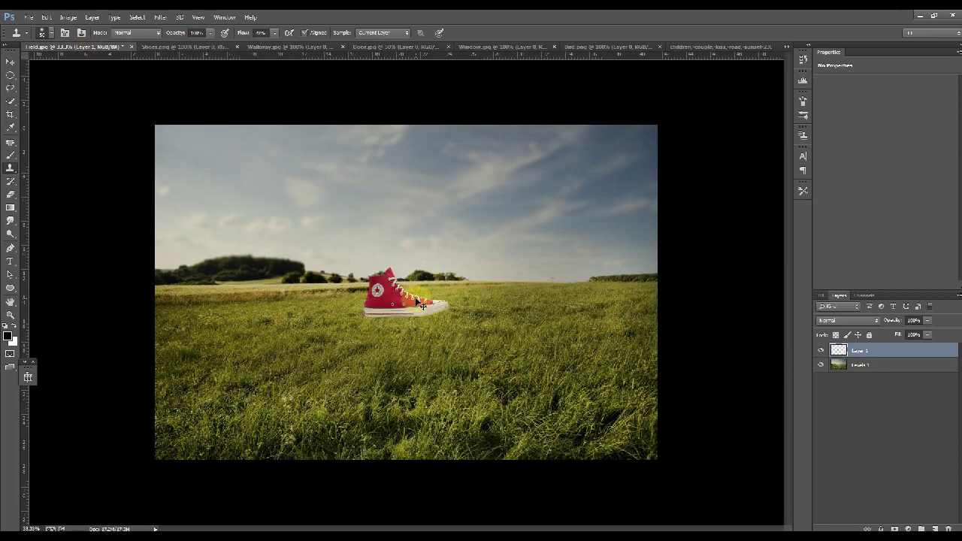
Enlarge the shoe and place it on the horizon line, slightly left of the photo's centre
key("ctrl+t")
left_click_drag(448, 267, 483, 245)
key("Return")
left_click_drag(436, 284, 400, 269)
key("ctrl+t")
left_click_drag(469, 225, 468, 226)
key("Return")
key("ctrl+t")
key("Return")
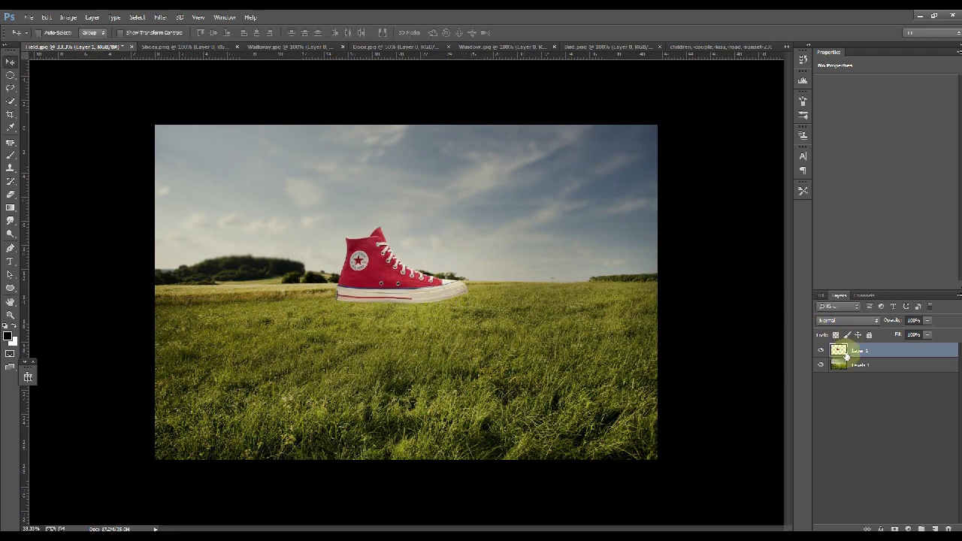
Add a Color Balance adjustment clipped to the shoe with midtones at red +18, green +22 and blue -18, and merge it into the shoe layer
left_click(908, 529)
left_click(879, 416)
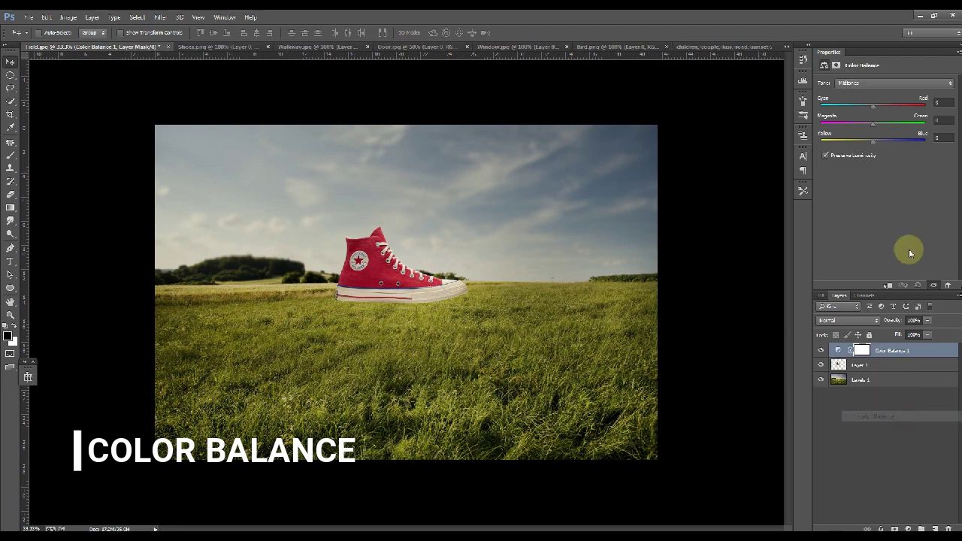
left_click(889, 286)
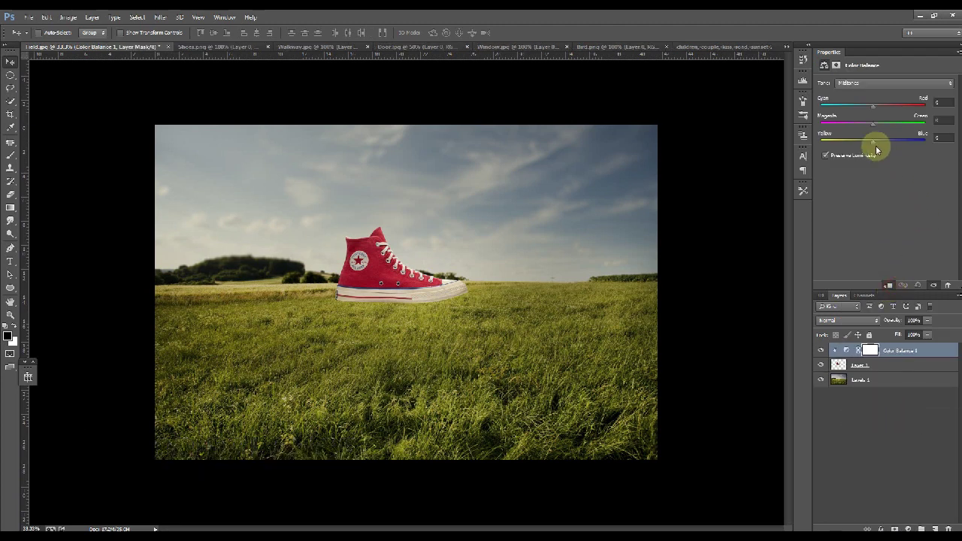
left_click_drag(871, 144, 862, 141)
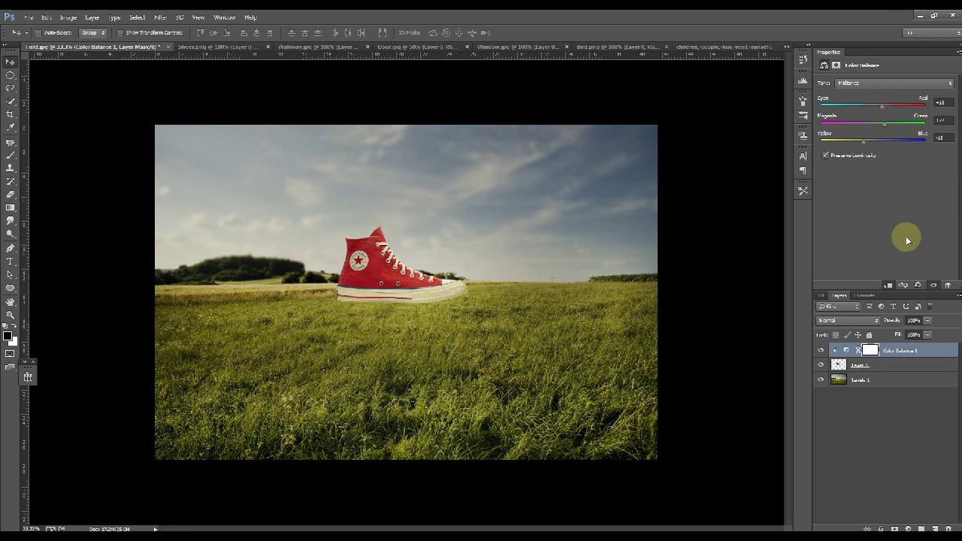
left_click(878, 365, "shift")
right_click(877, 365)
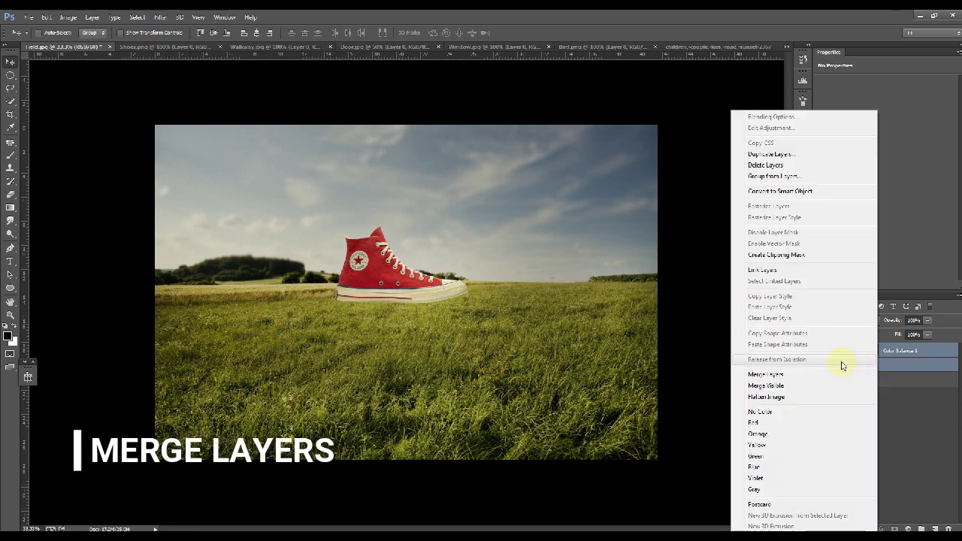
left_click(840, 374)
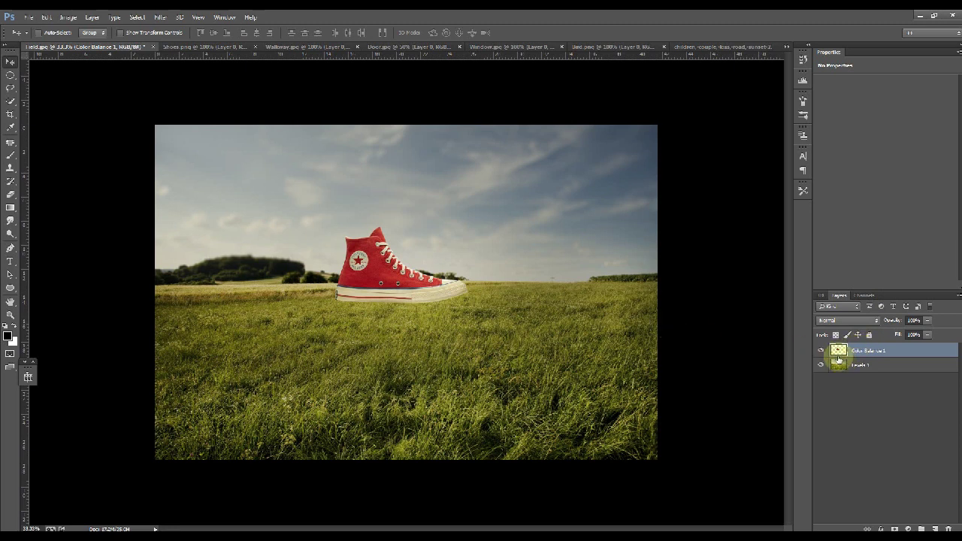
Darken the shoe with a clipped Curves adjustment, moving input 131 to output 111, and merge it into the shoe layer
left_click(908, 529)
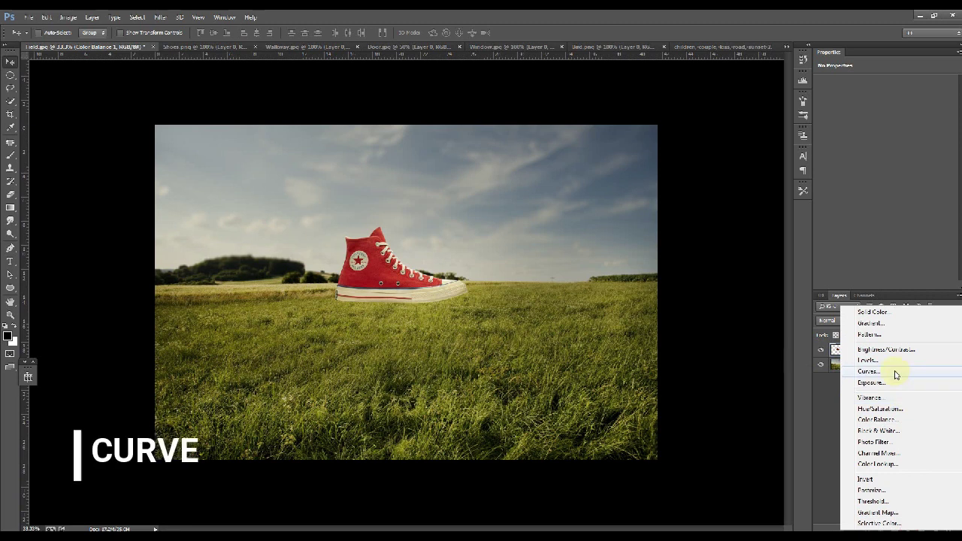
left_click(895, 374)
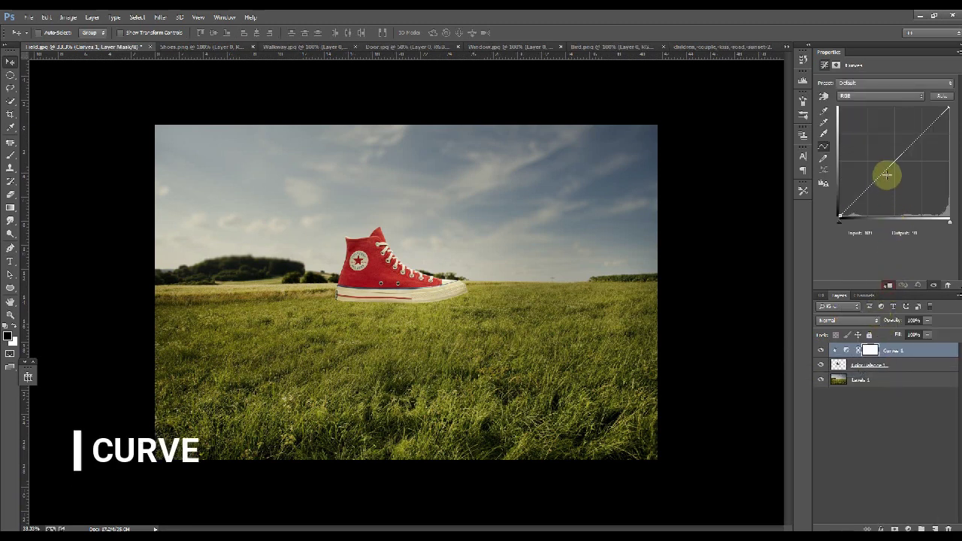
left_click_drag(888, 160, 895, 168)
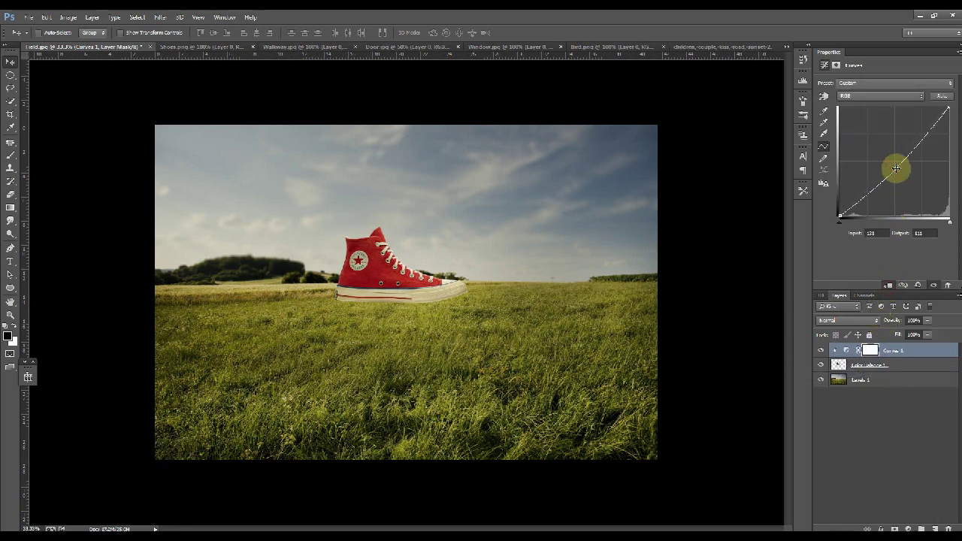
left_click(910, 366, "shift")
right_click(910, 365)
left_click(849, 377)
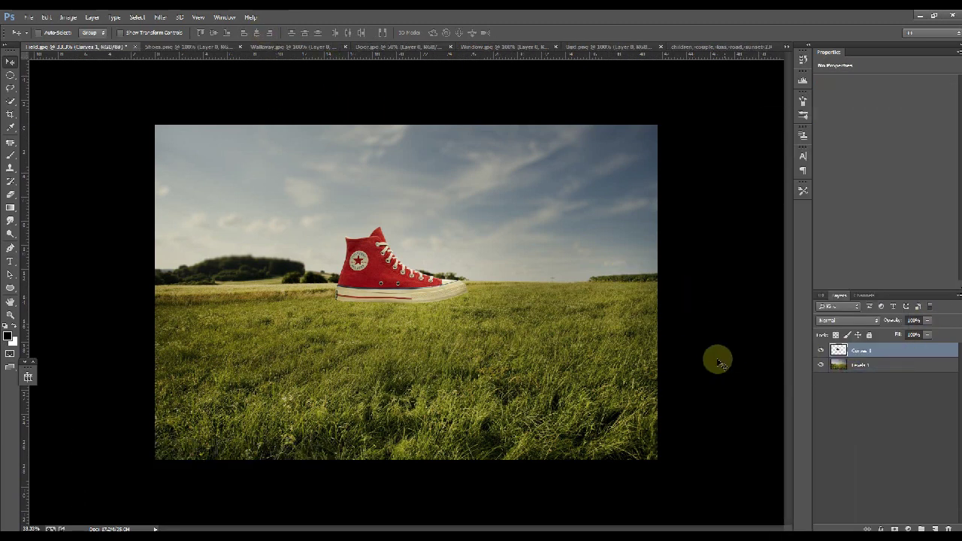
Remove the round Converse logo from the shoe using a circular selection and a Content-Aware fill
left_click(11, 314)
left_click(350, 257)
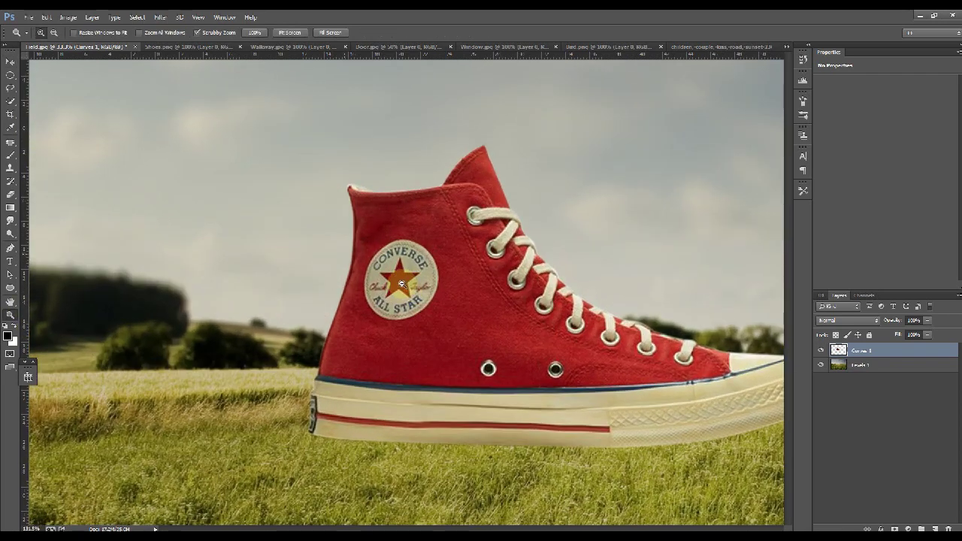
left_click(11, 75)
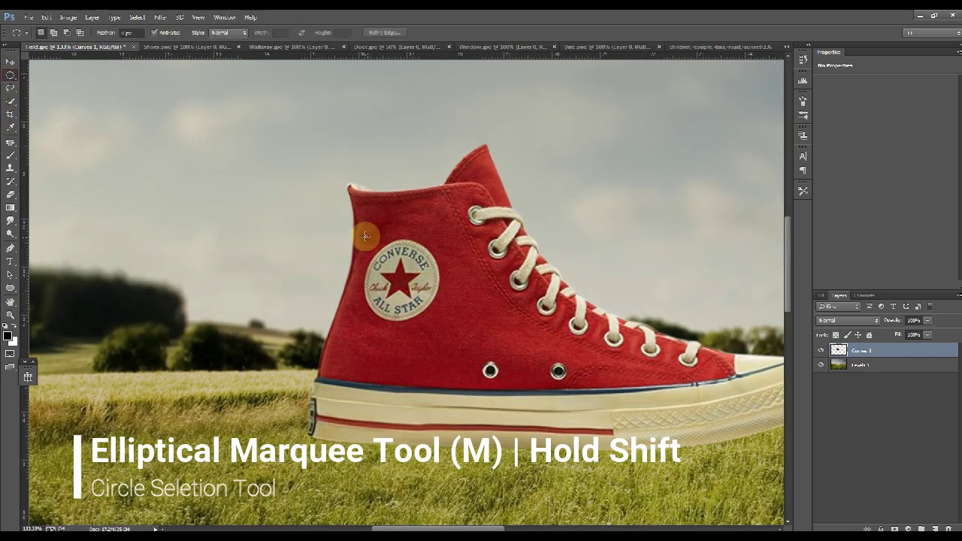
left_click_drag(361, 240, 444, 324)
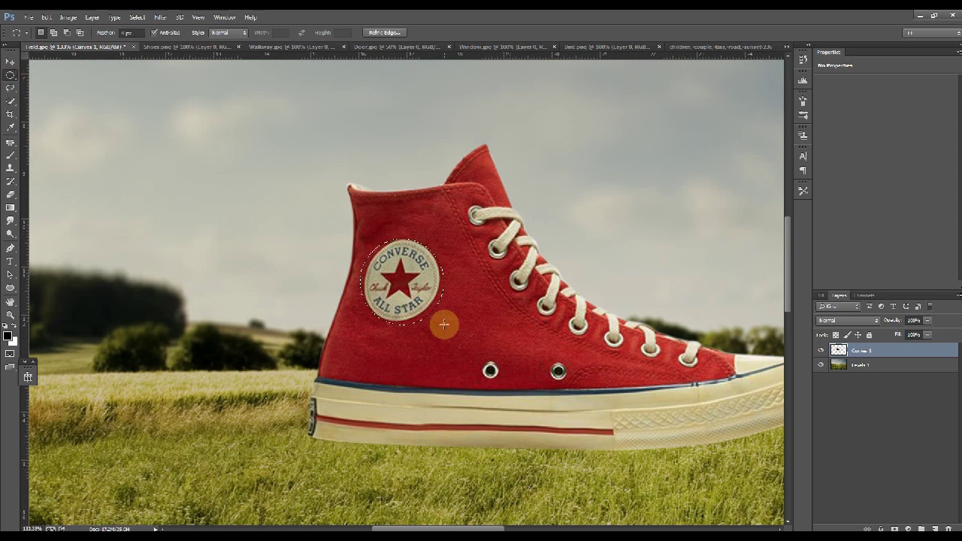
key("shift+F5")
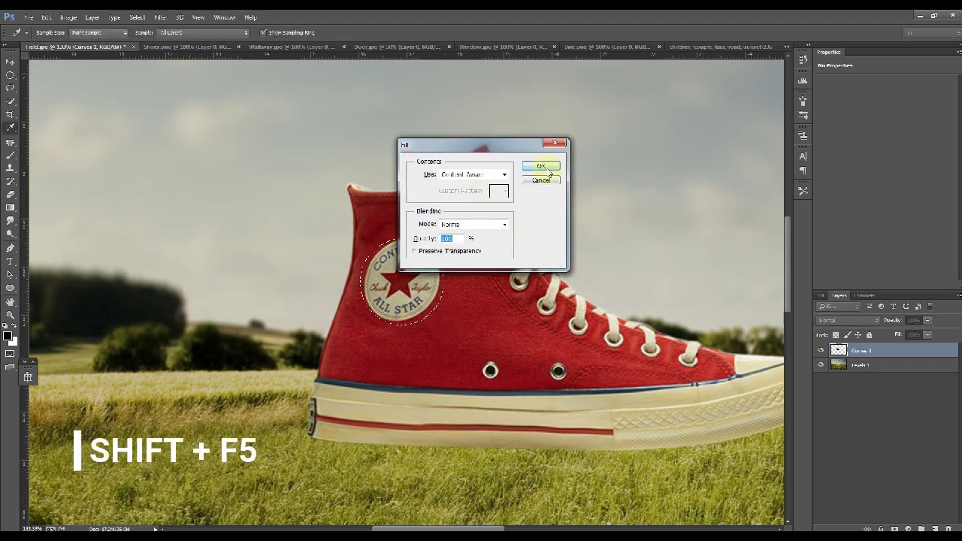
left_click(549, 172)
Remove the two metal vent holes above the sole with circular selections and Content-Aware fills
left_click_drag(477, 359, 502, 382)
key("shift+F5")
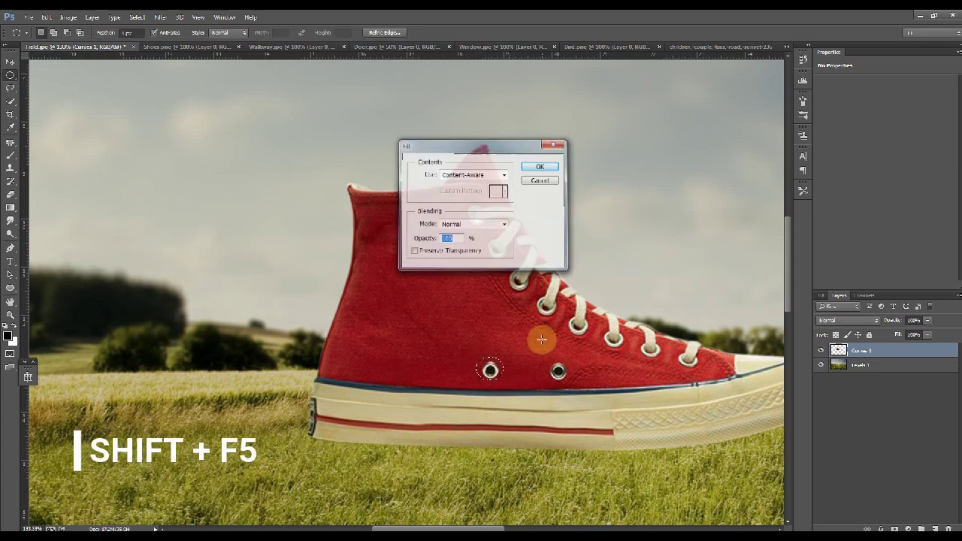
key("Return")
left_click_drag(551, 362, 567, 382)
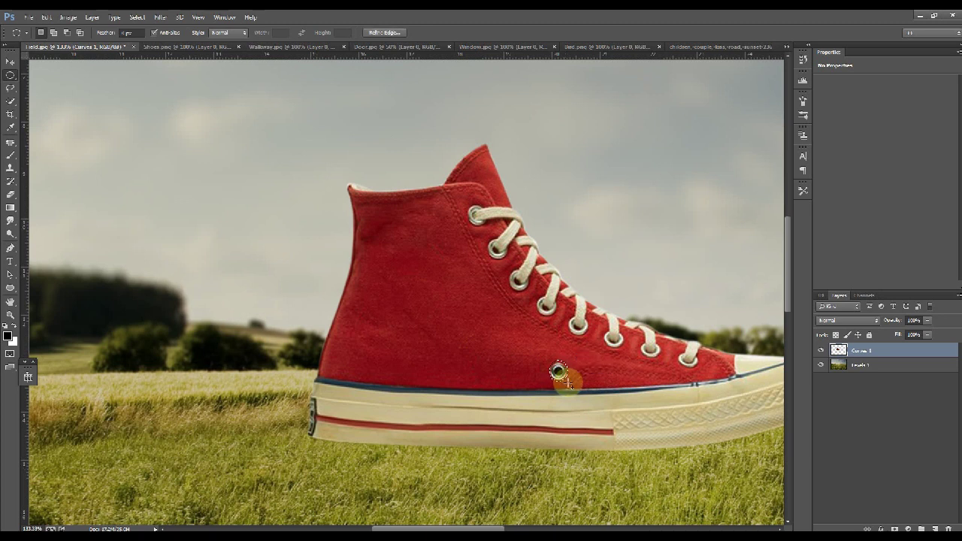
key("shift+F5")
key("Return")
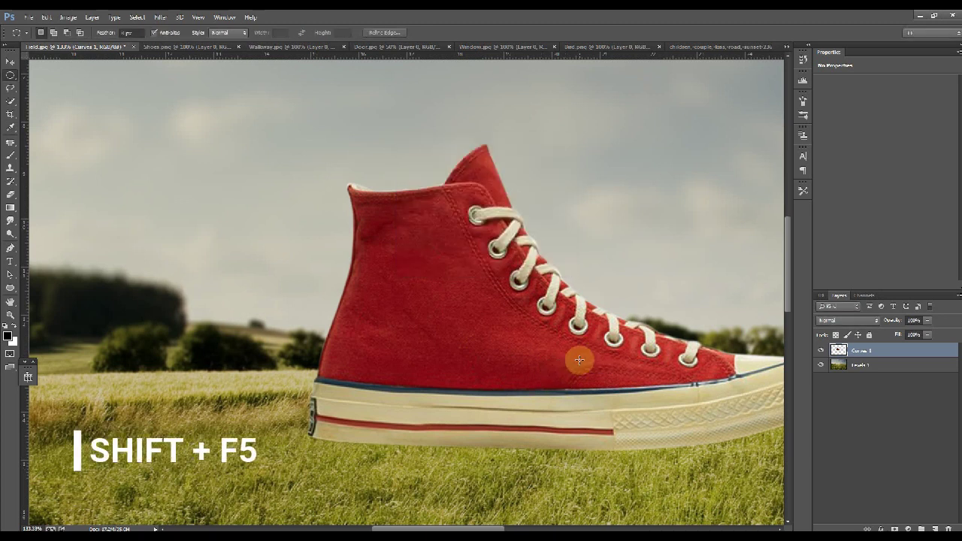
Rotate the shoe very slightly clockwise with Free Transform
key("ctrl+minus")
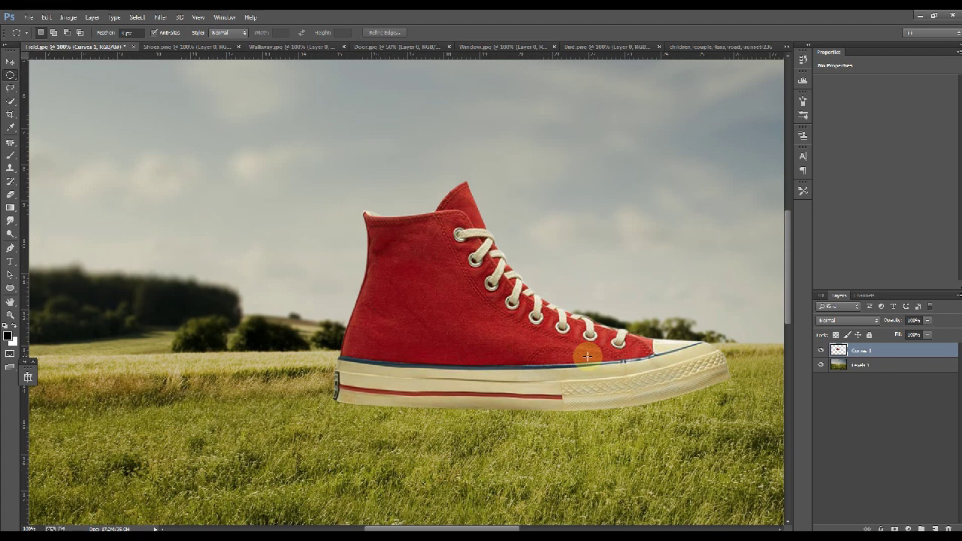
key("ctrl+t")
left_click_drag(746, 328, 745, 330)
key("Return")
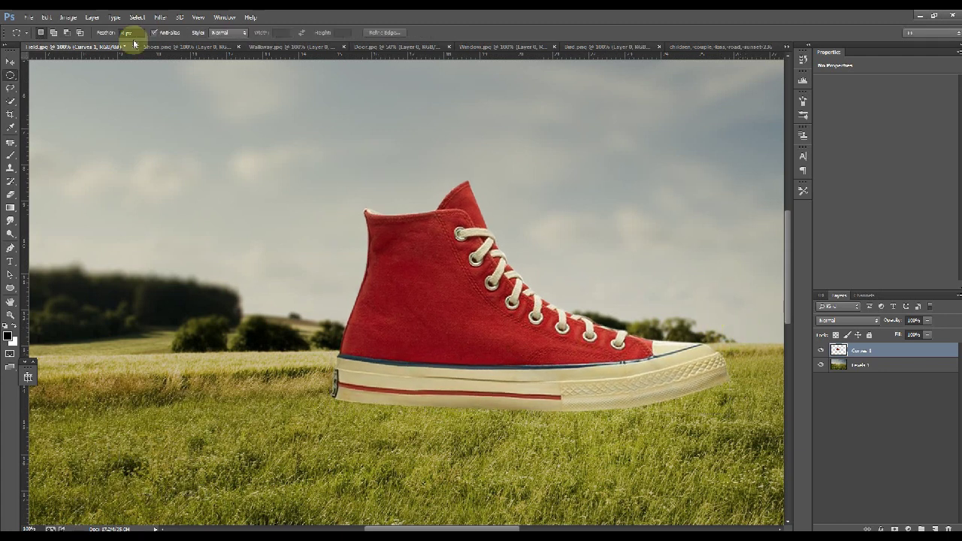
key("ctrl+0")
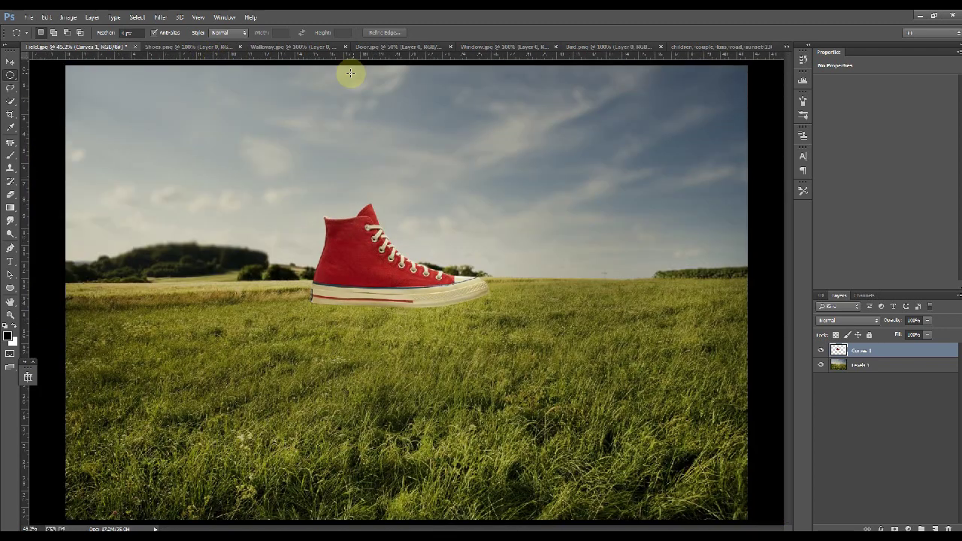
Copy the entire walkway picture from Walkway.jpg and paste it into Field.jpg as a new layer
left_click(206, 46)
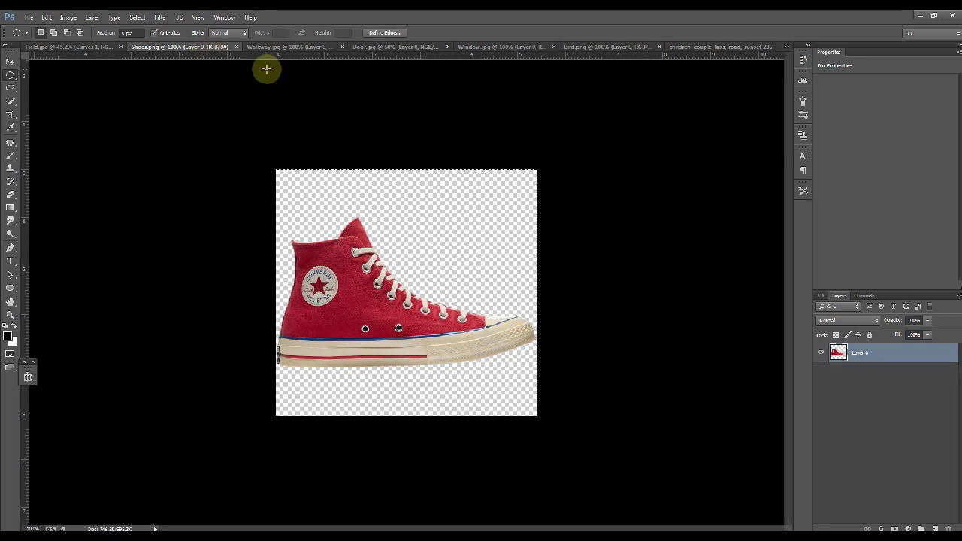
left_click(323, 48)
key("ctrl+a")
key("ctrl+c")
left_click(73, 47)
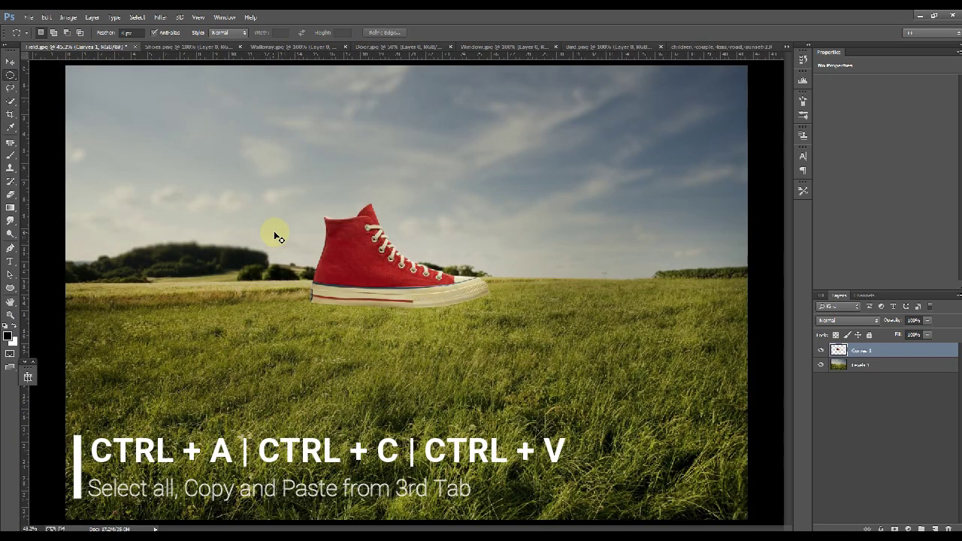
key("ctrl+minus")
key("ctrl+minus")
key("ctrl+v")
Move the walkway to the lower edge of the field, stretch it upward and shift it left below the shoe's heel
key("v")
left_click_drag(410, 328, 385, 409)
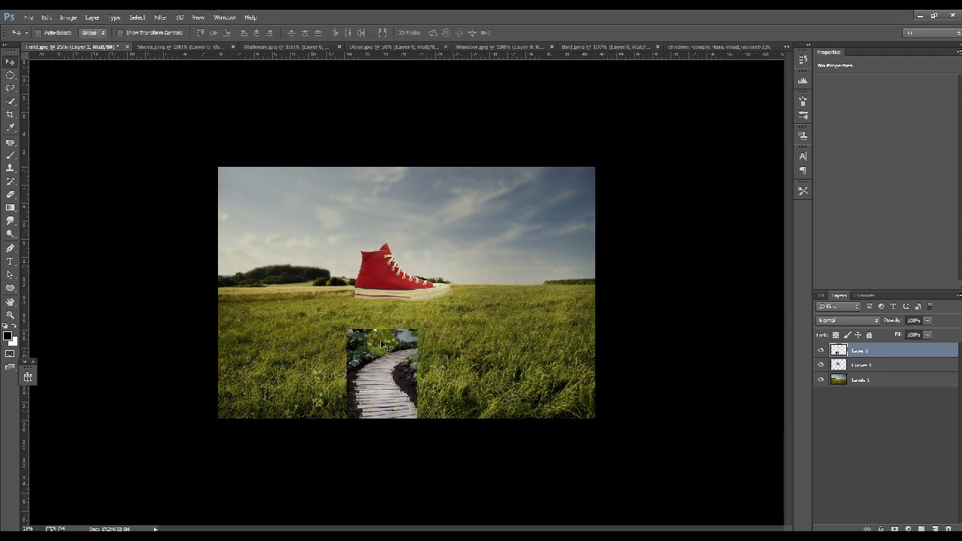
key("ctrl+t")
left_click_drag(372, 329, 359, 256)
key("Return")
left_click_drag(381, 369, 361, 383)
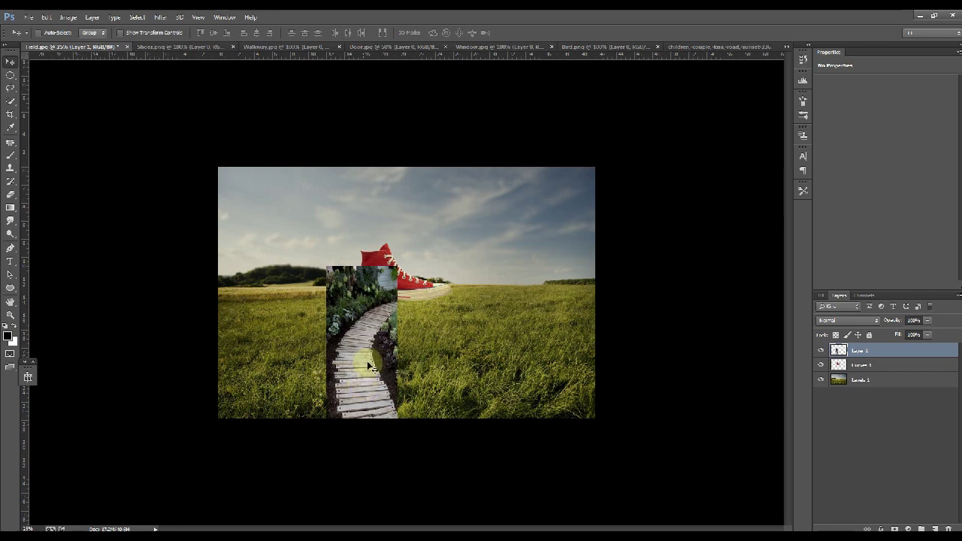
Stretch the walkway taller until its top covers most of the shoe's heel, and widen it slightly to the left
key("ctrl+t")
left_click_drag(368, 269, 368, 249)
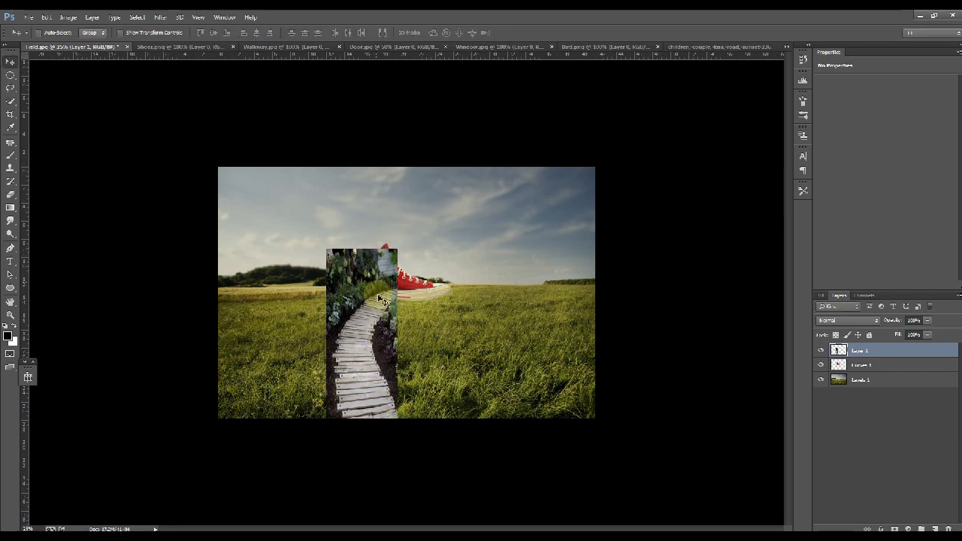
left_click_drag(328, 341, 323, 339)
key("Return")
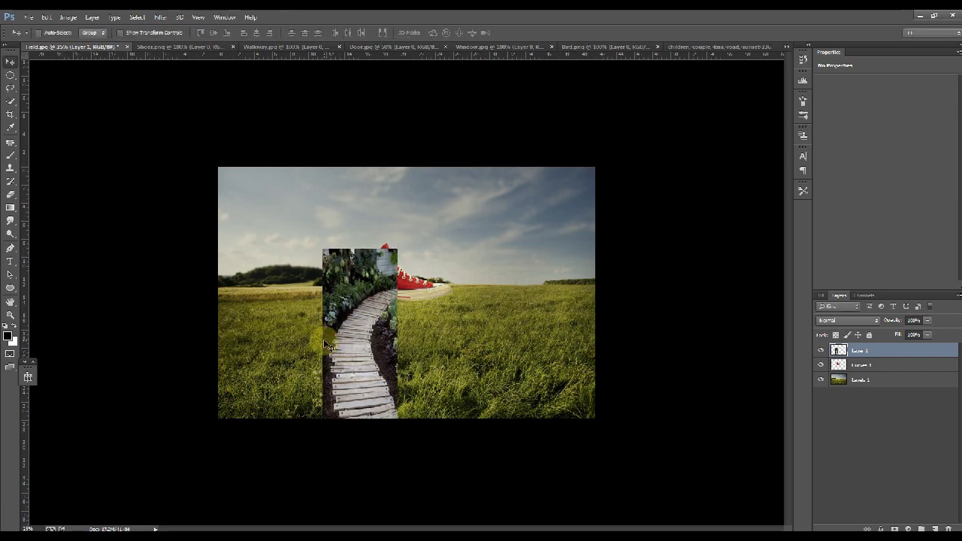
Stretch the walkway slightly further down past the photo's bottom edge with Free Transform
key("z")
left_click_drag(333, 433, 369, 432)
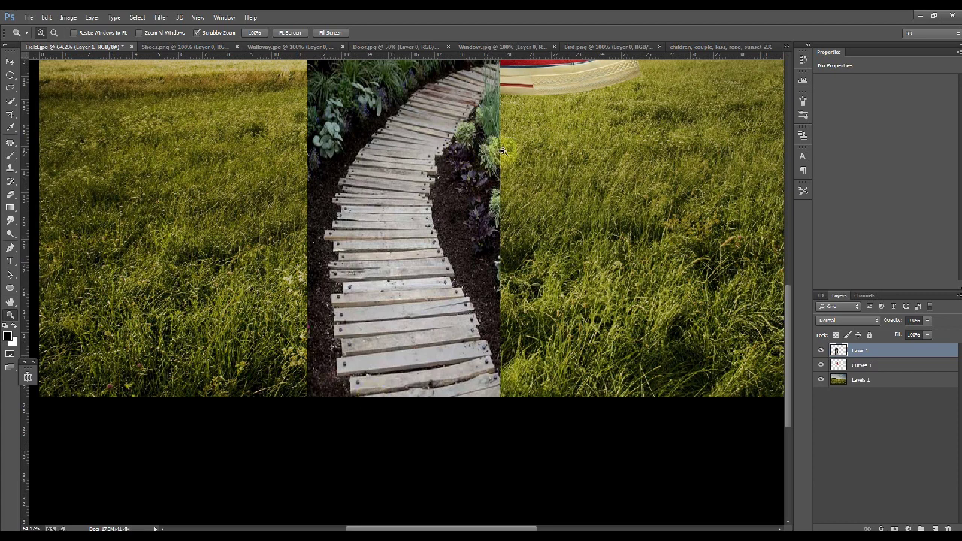
left_click_drag(547, 136, 549, 258)
key("ctrl+t")
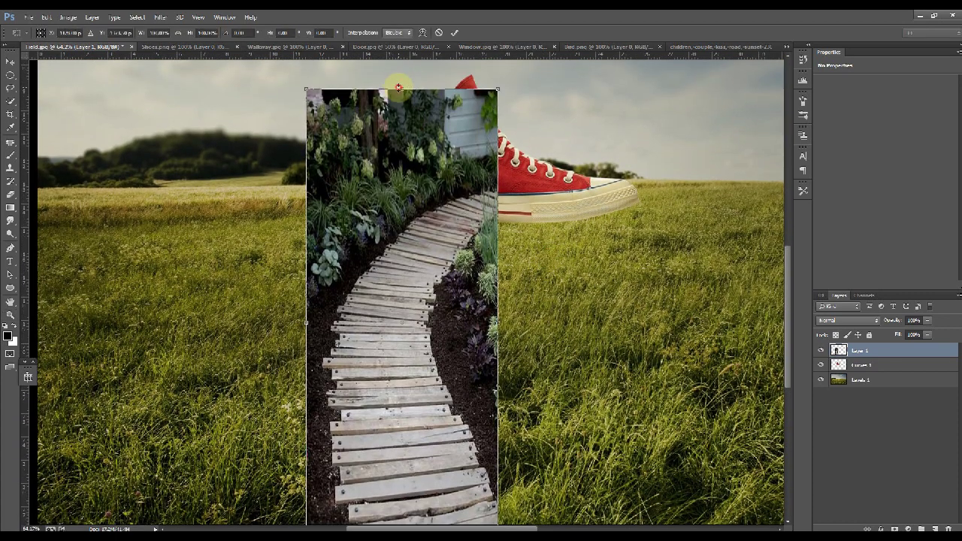
key("Return")
key("z")
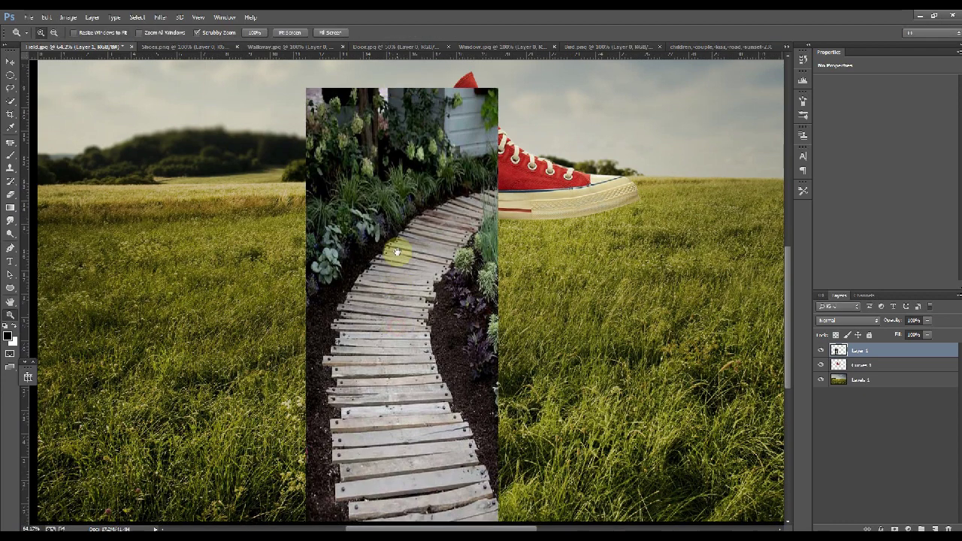
scroll(397, 251, "down", 5)
key("ctrl+t")
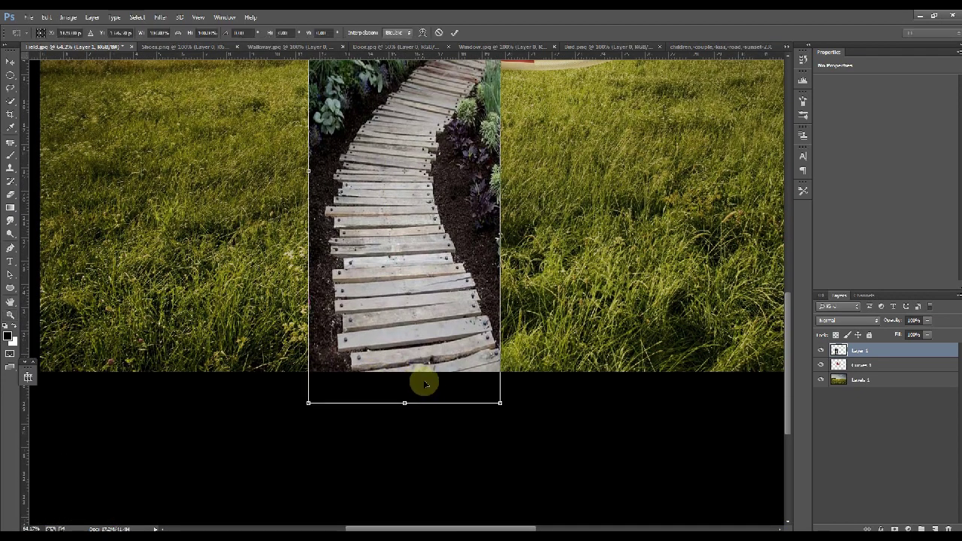
left_click_drag(406, 400, 406, 413)
key("Return")
Start a Pen tool path at the photo's bottom edge and trace the left ends of the lower walkway planks
left_click_drag(363, 383, 389, 389)
key("p")
left_click(343, 366)
left_click(323, 323)
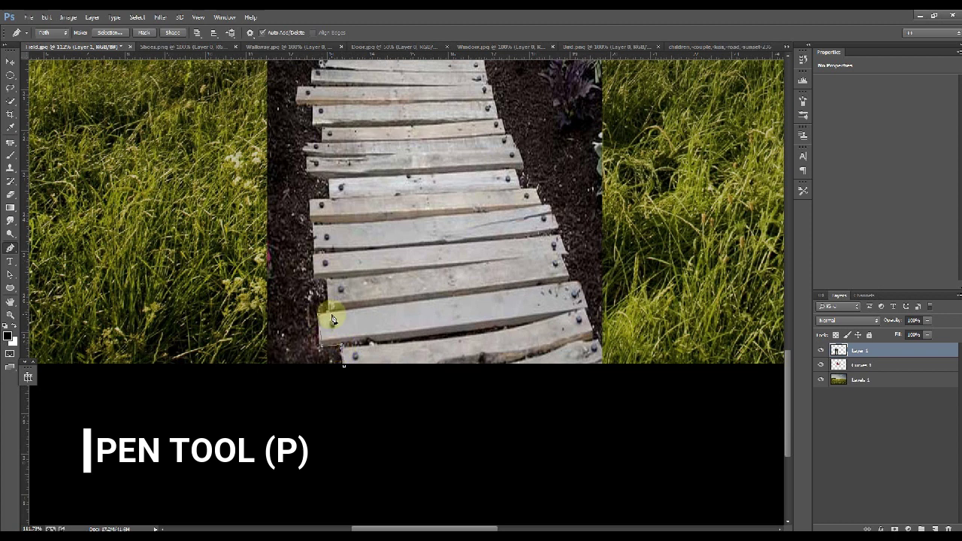
left_click(313, 256)
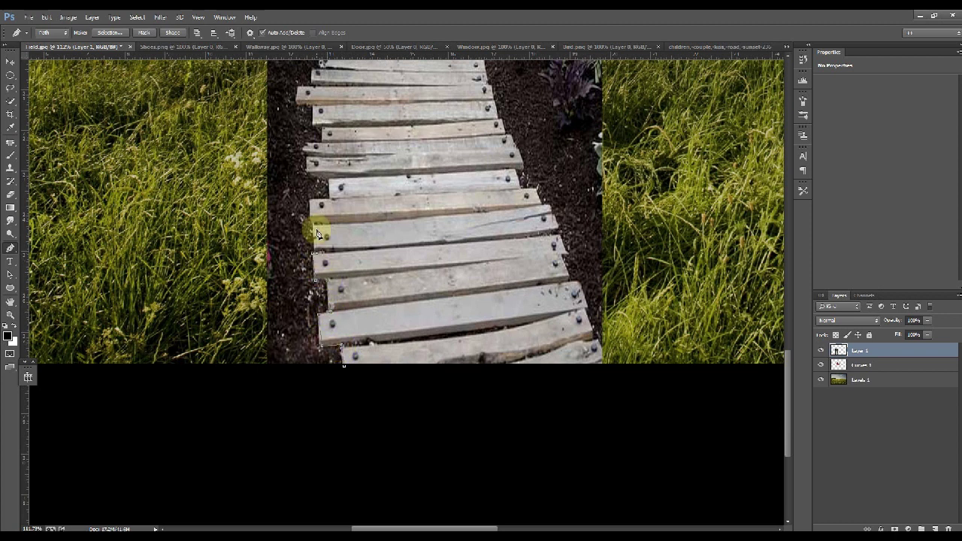
left_click(309, 178)
left_click(306, 156)
left_click(303, 144)
left_click(323, 141)
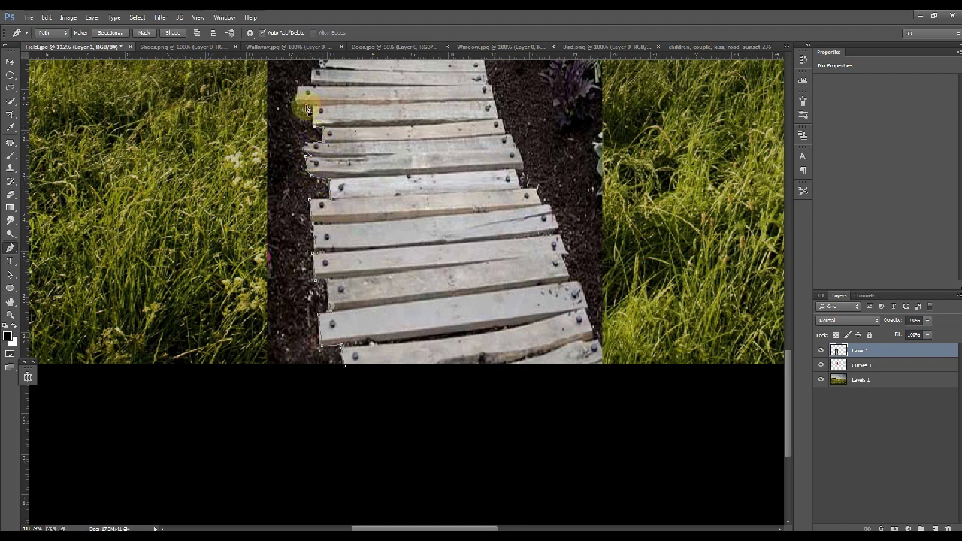
left_click(299, 104)
left_click(298, 88)
left_click(313, 86)
Continue the Pen path upward along the left ends of the middle walkway planks
left_click_drag(317, 81, 325, 193)
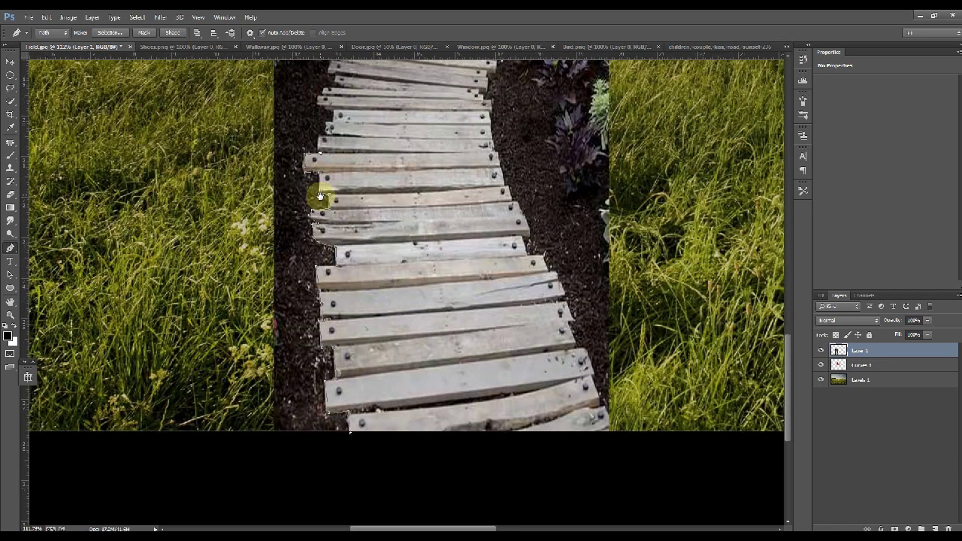
left_click(332, 179)
left_click(336, 155)
left_click(319, 152)
left_click(326, 134)
left_click(335, 133)
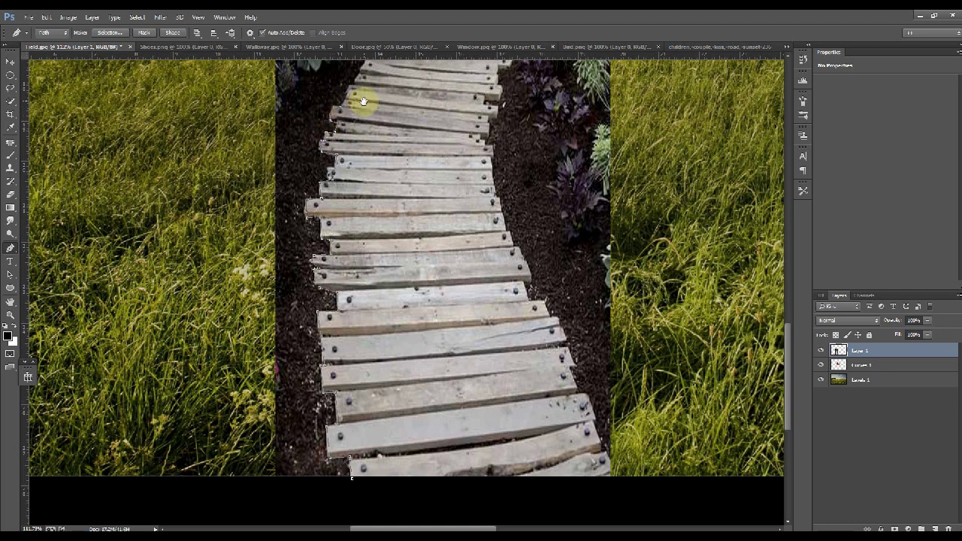
Extend the Pen path along the upper planks' left side to the top of the walkway beside the shoe
scroll(353, 101, "up", 3)
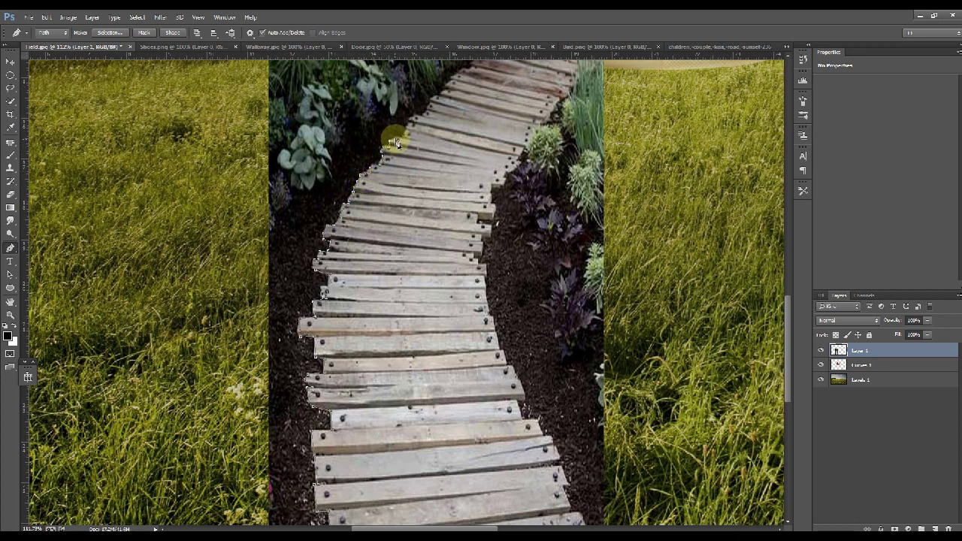
left_click_drag(420, 141, 389, 212)
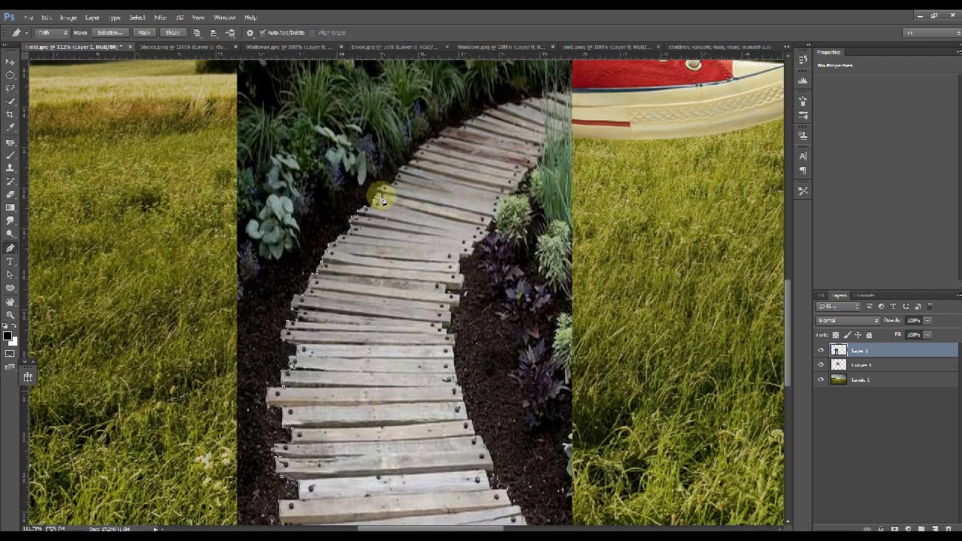
left_click(386, 187)
left_click(440, 138)
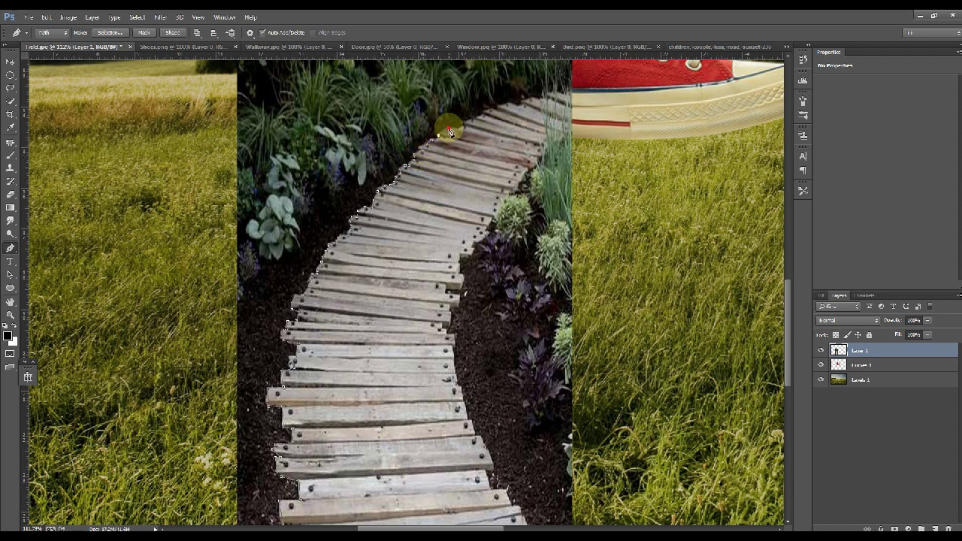
left_click(495, 113)
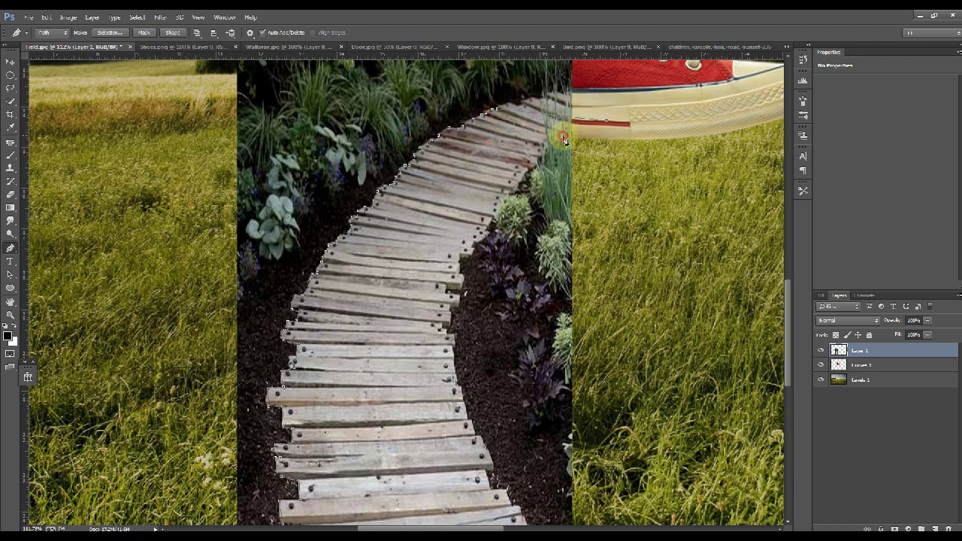
Trace the walkway's right side with the Pen path from the top planks down to the middle ones
left_click(535, 168)
left_click(519, 182)
left_click(510, 196)
left_click(492, 219)
left_click(480, 235)
left_click(475, 239)
left_click(475, 253)
left_click(448, 294)
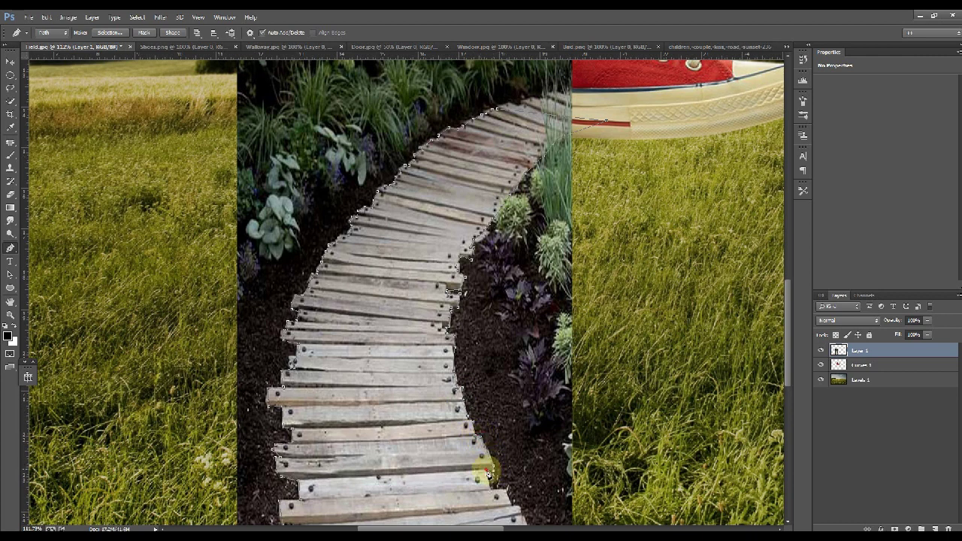
Finish the path down the right side, close it below the photo's bottom edge and convert it to a selection
left_click_drag(506, 461, 425, 344)
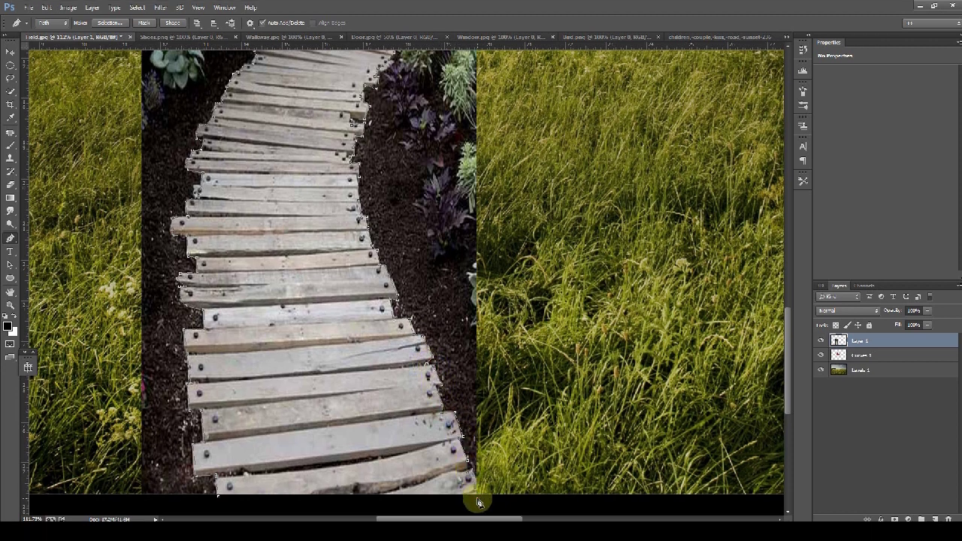
right_click(286, 393)
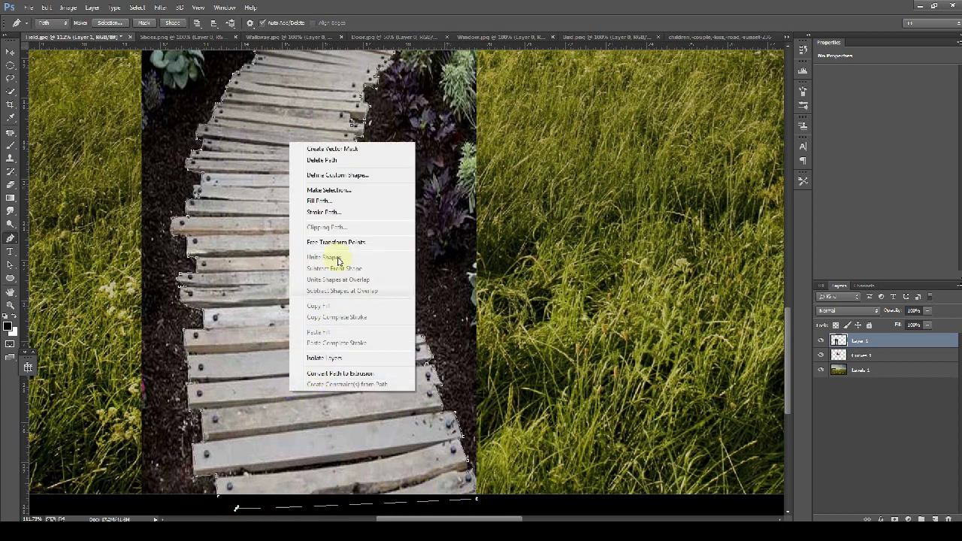
left_click(332, 192)
key("Return")
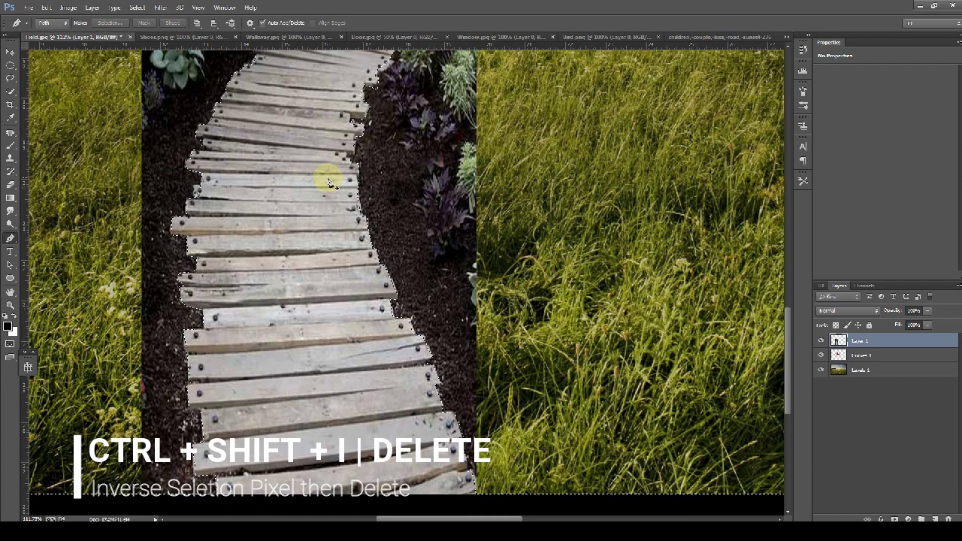
Delete the soil and plants around the planks by inverting the selection, and deselect
key("ctrl+shift+i")
key("Delete")
key("ctrl+d")
Set the walkway layer's opacity to 30% to show the shoe's sole beneath its top end
key("ctrl+0")
key("z")
left_click(369, 214)
left_click_drag(358, 293, 584, 268)
left_click(914, 310)
type("30")
key("Return")
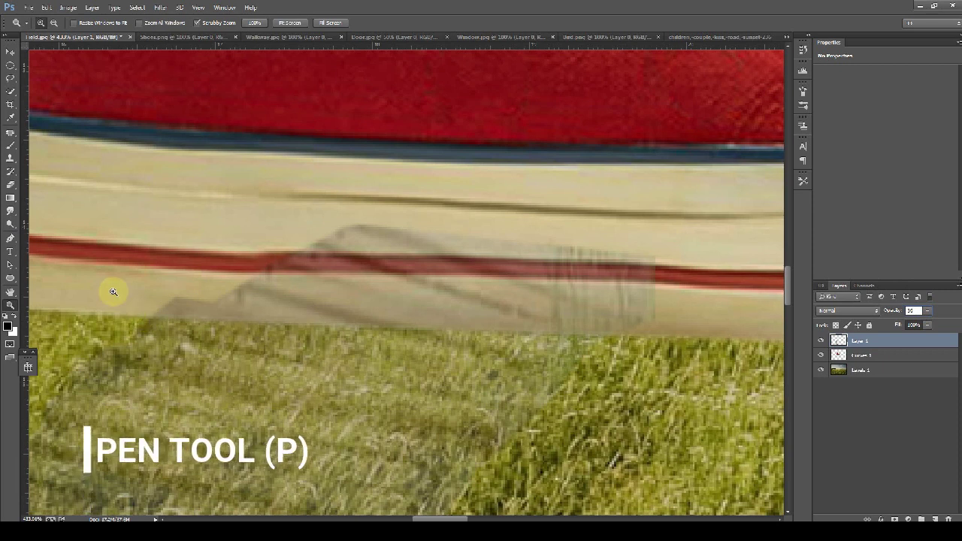
Draw a Pen path along the sole's lower edge and around the walkway part overlapping the shoe
left_click(10, 238)
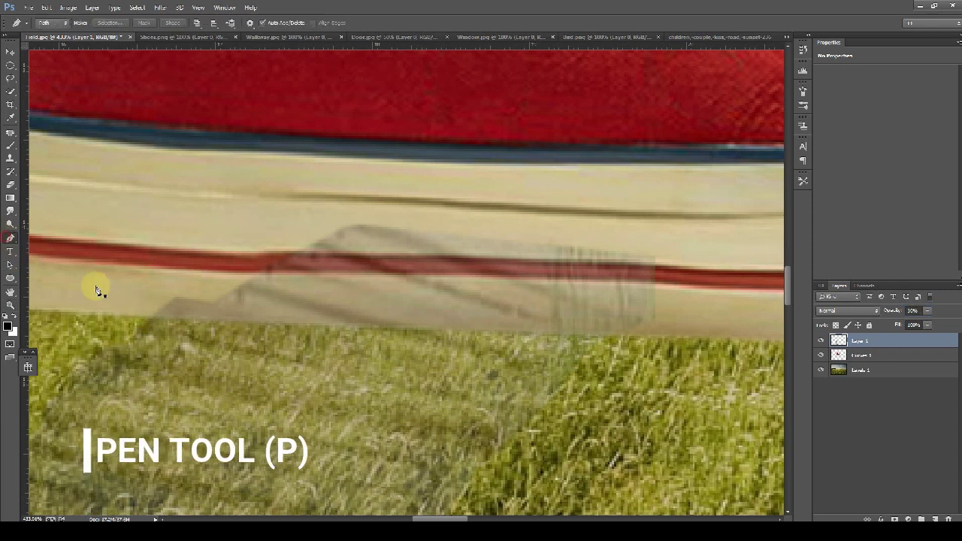
left_click(140, 316)
left_click(614, 333)
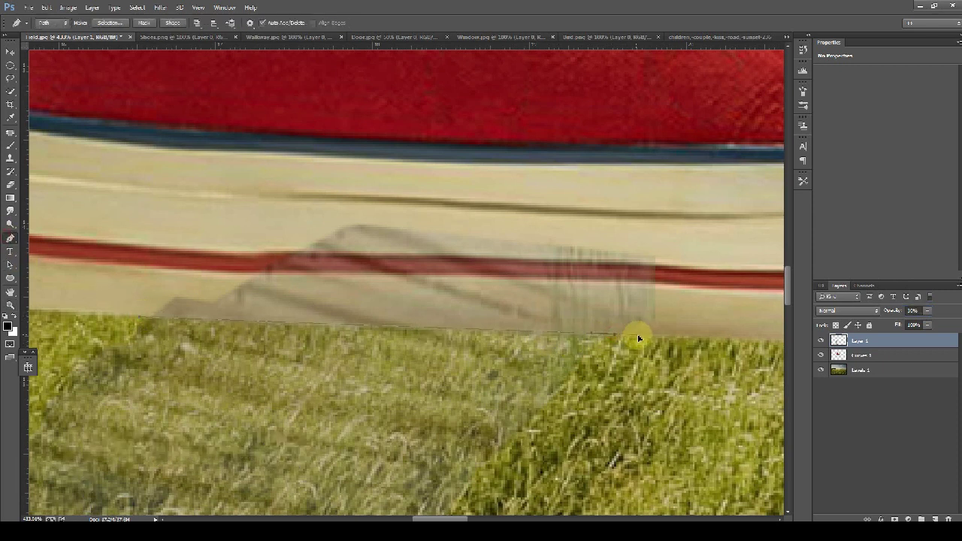
left_click(640, 334)
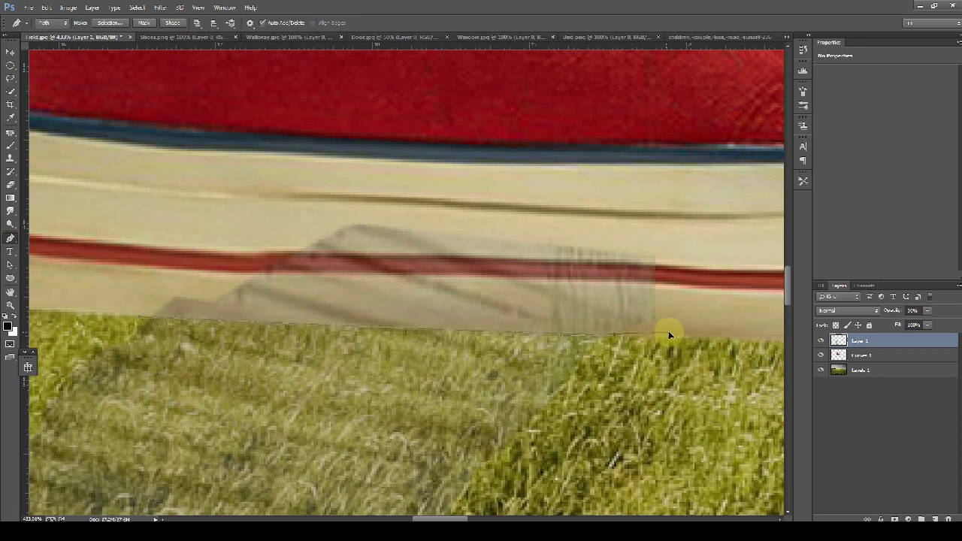
left_click(720, 323)
left_click(722, 217)
left_click_drag(183, 137, 167, 143)
Convert the path to a selection, delete the walkway part overlapping the sole and deselect
right_click(236, 213)
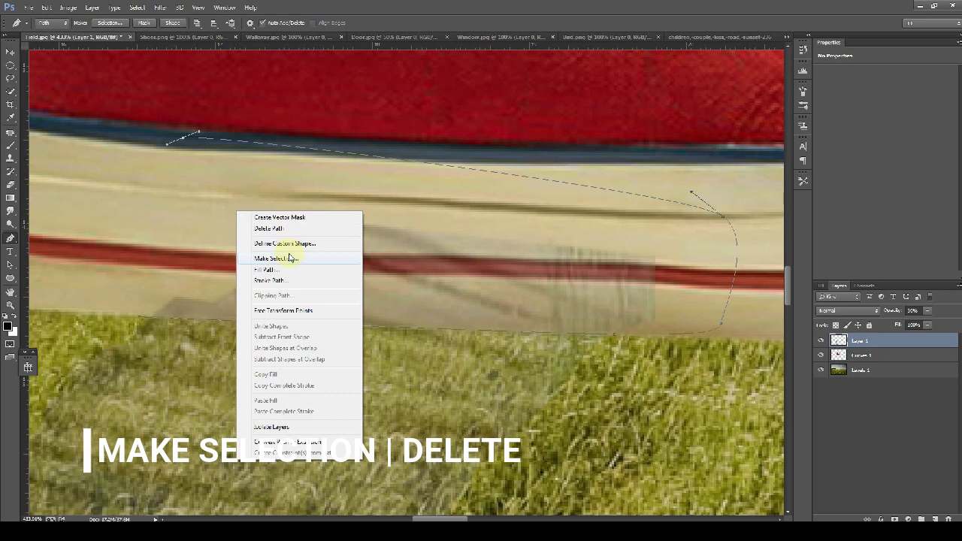
left_click(289, 257)
key("Delete")
key("ctrl+d")
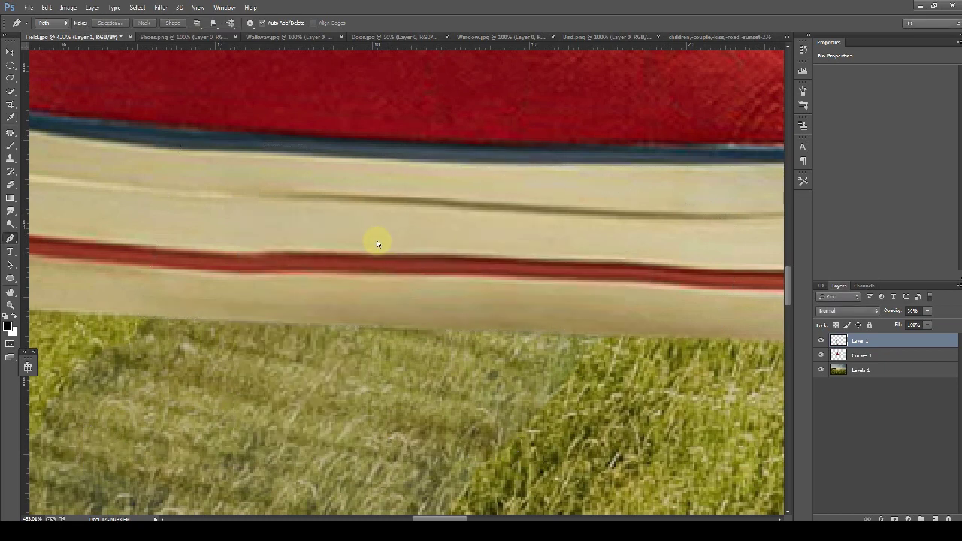
Restore the walkway layer's opacity to 100%
key("ctrl+0")
key("ctrl+minus")
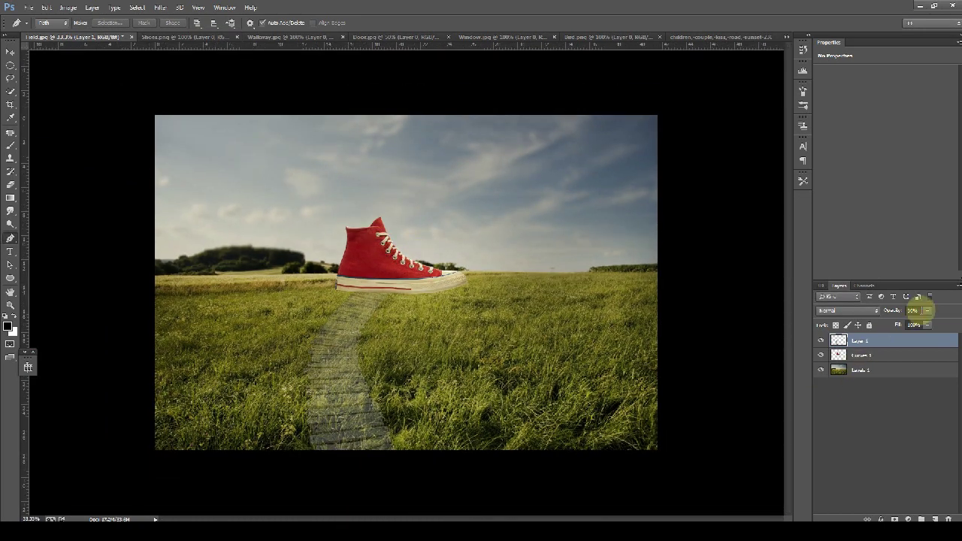
left_click(915, 309)
type("100")
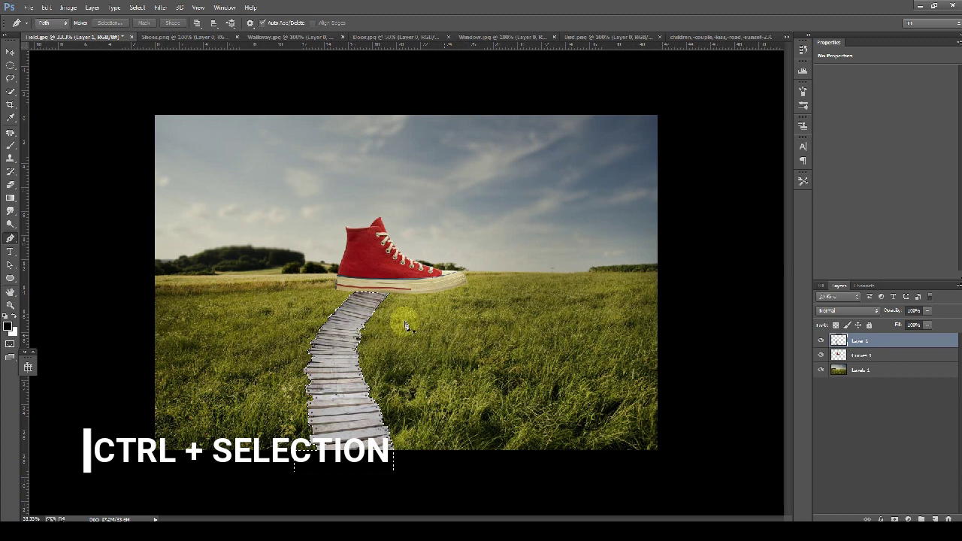
Load the walkway layer as a selection, shade its side edges with a large soft black brush and deselect
key("b")
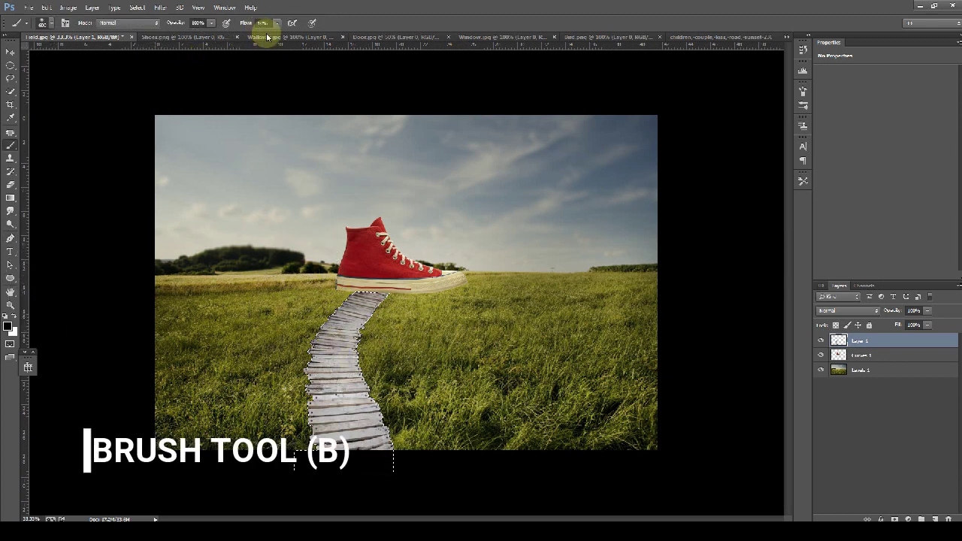
mouse_move(392, 388)
left_mouse_down()
mouse_move(417, 420)
mouse_move(398, 379)
left_mouse_up()
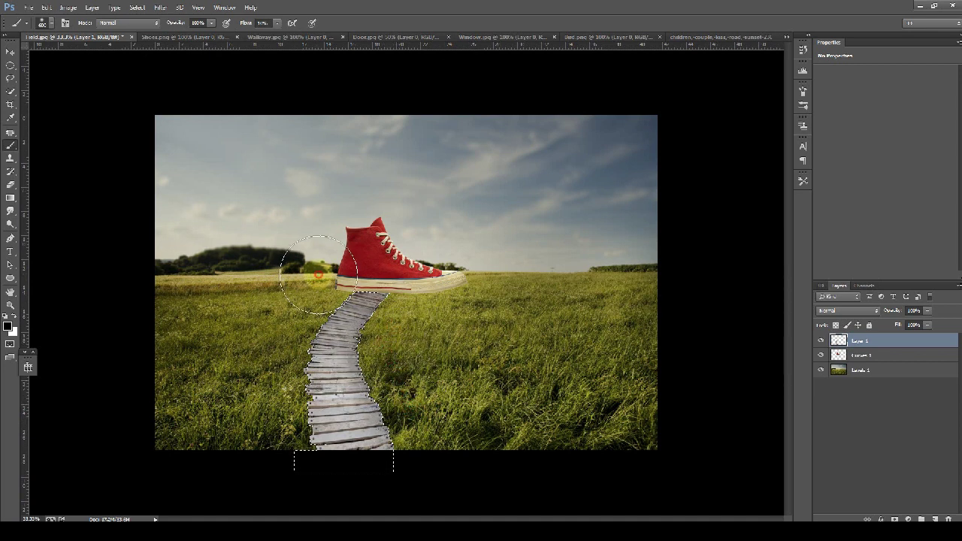
left_click_drag(312, 284, 296, 303)
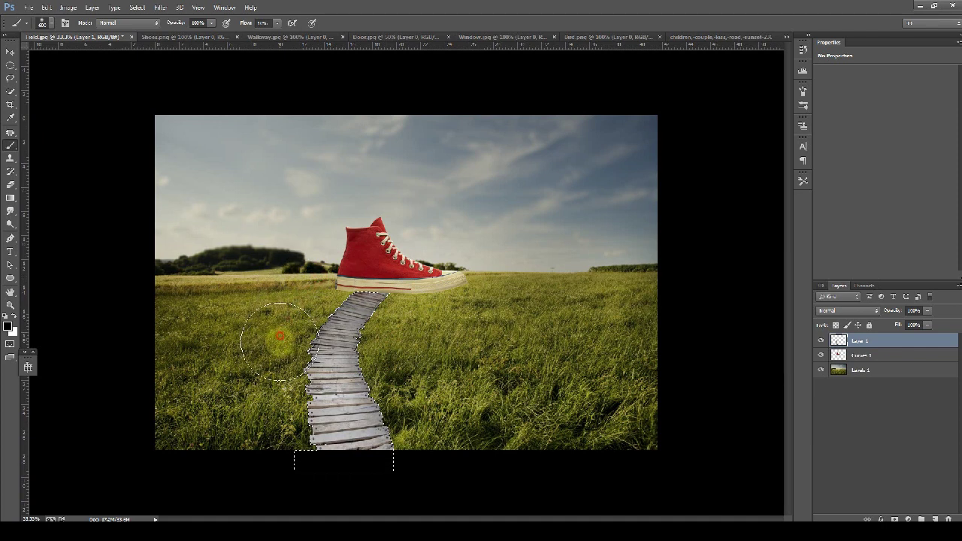
left_click_drag(282, 429, 286, 447)
key("ctrl+d")
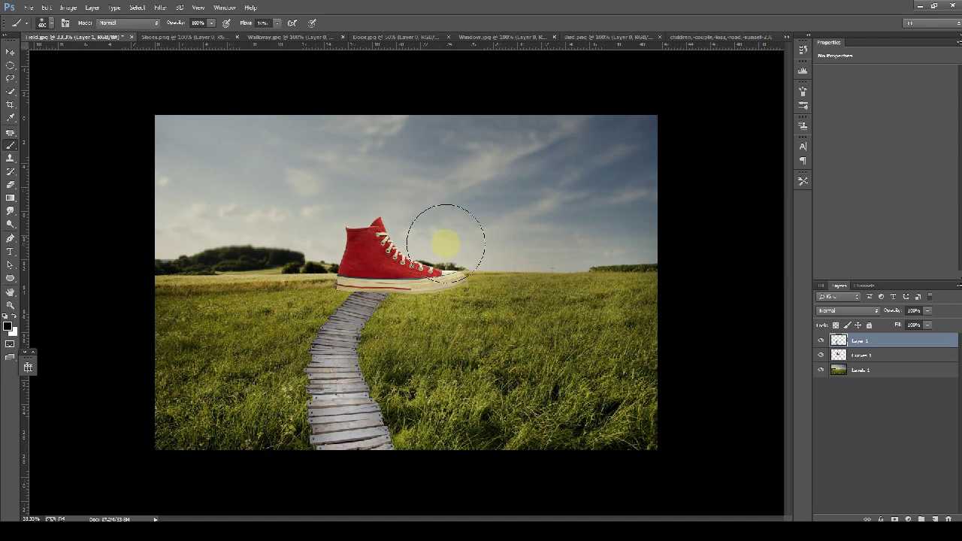
Place the walkway layer beneath the shoe layer, and put a duplicate of the shoe layer between them
left_click_drag(858, 340, 861, 359)
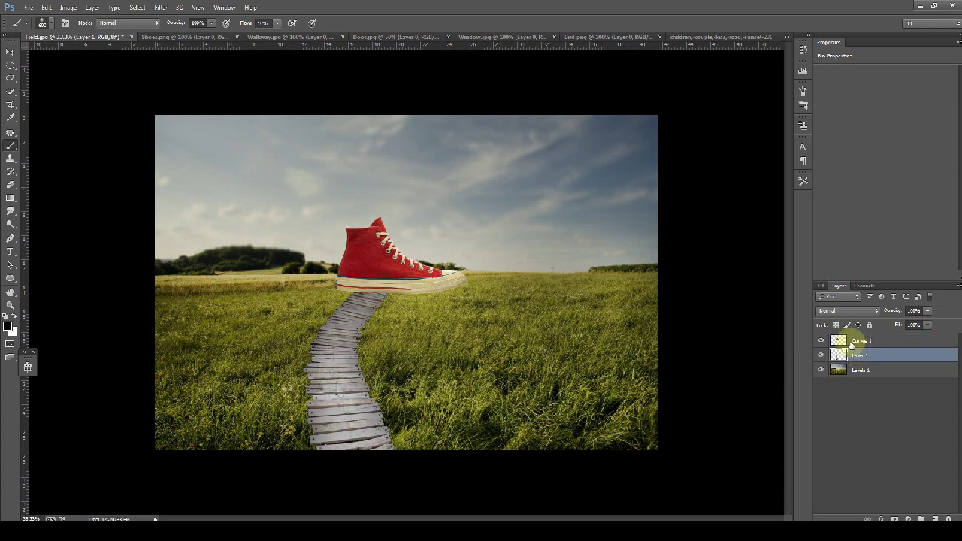
left_click(851, 342)
key("ctrl+j")
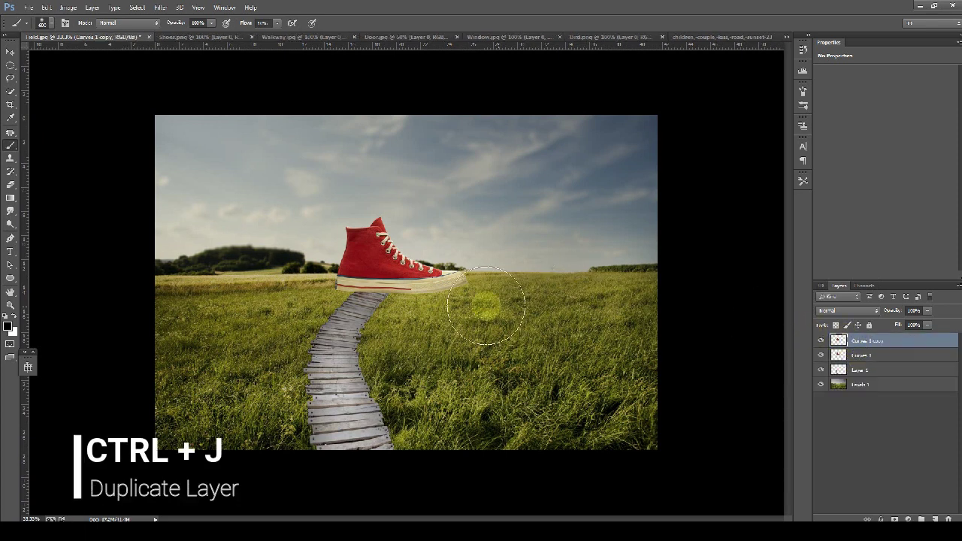
left_click_drag(859, 340, 859, 361)
Flip the duplicate shoe vertically and move it down so its sole lies under the original shoe's sole
key("ctrl+t")
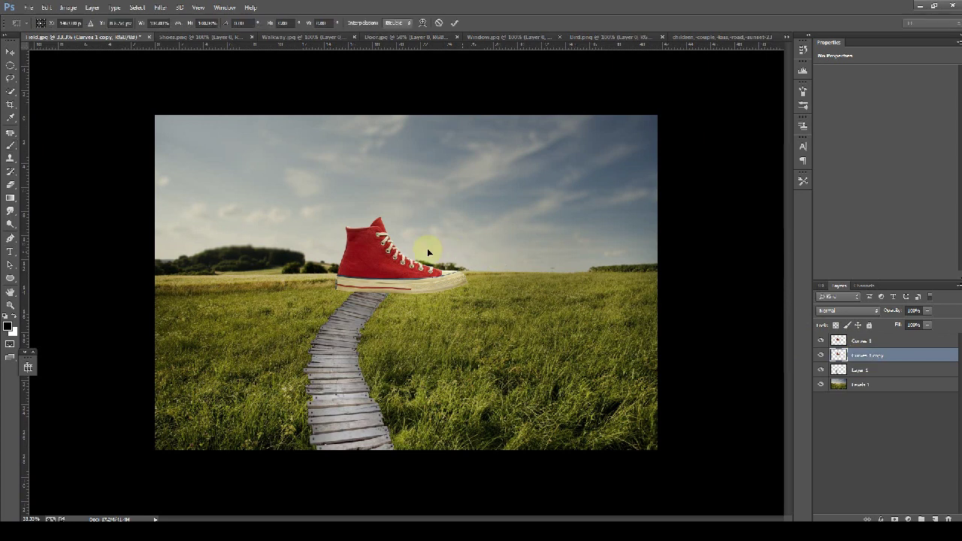
right_click(390, 273)
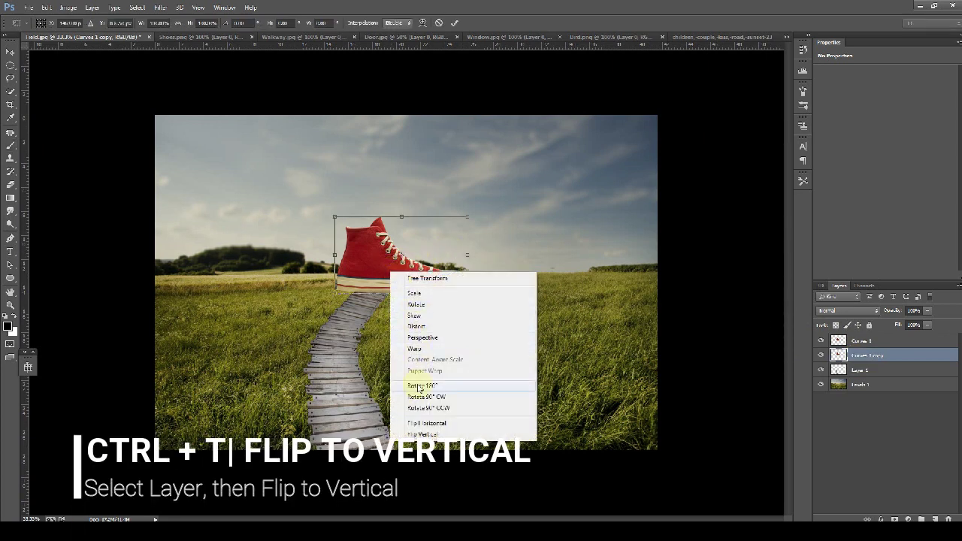
left_click(422, 434)
key("Return")
left_click_drag(412, 244, 410, 303)
Skew the flipped shoe to raise its toe end toward the original sole, and stretch it slightly downward
key("ctrl+t")
right_click(449, 303)
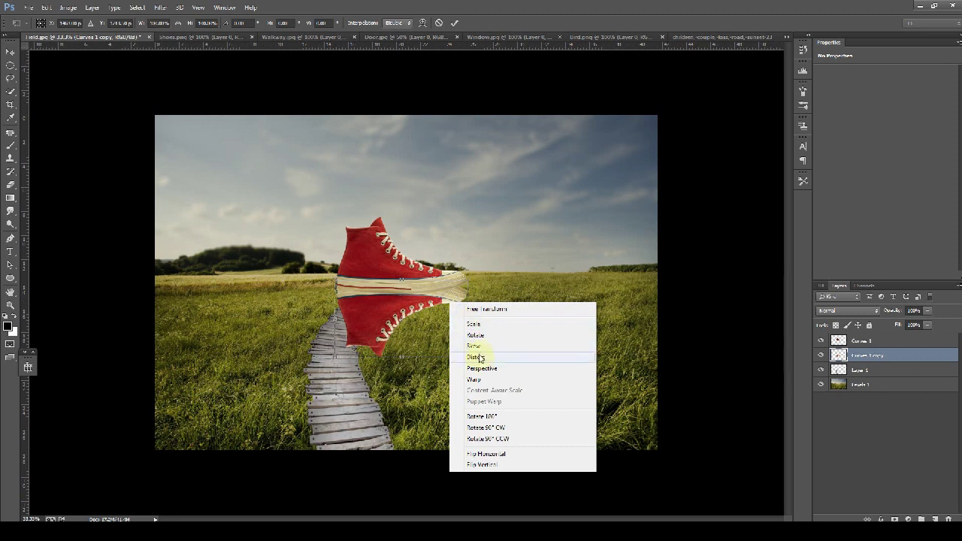
left_click(478, 345)
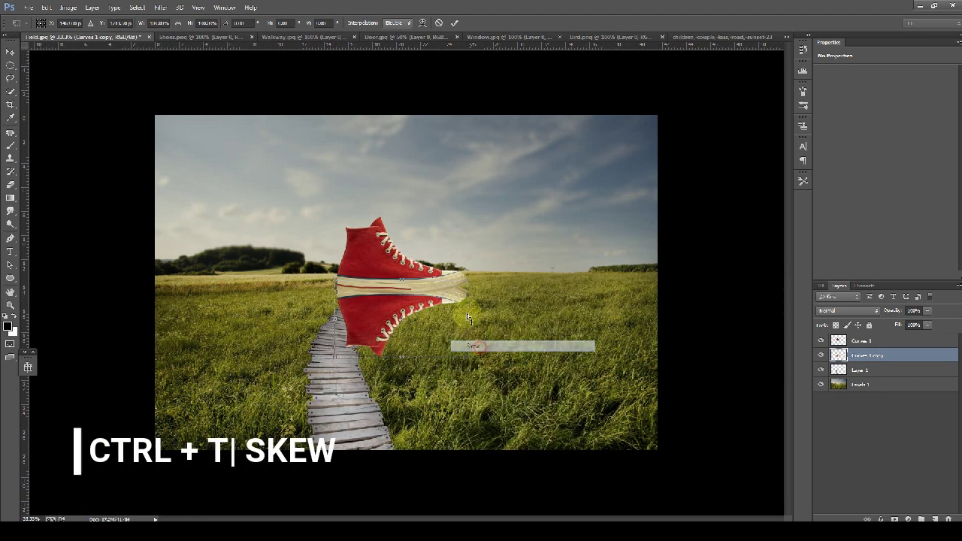
left_click_drag(468, 280, 466, 272)
left_click_drag(396, 337, 396, 349)
left_click_drag(466, 291, 464, 278)
left_click_drag(339, 298, 342, 300)
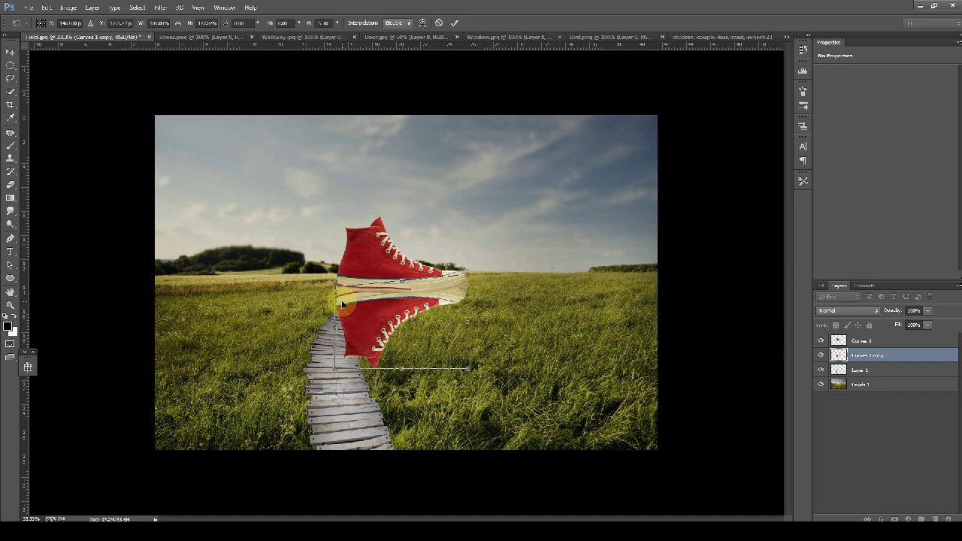
Narrow the flipped shoe toward its ankle end with a Perspective transform
right_click(427, 358)
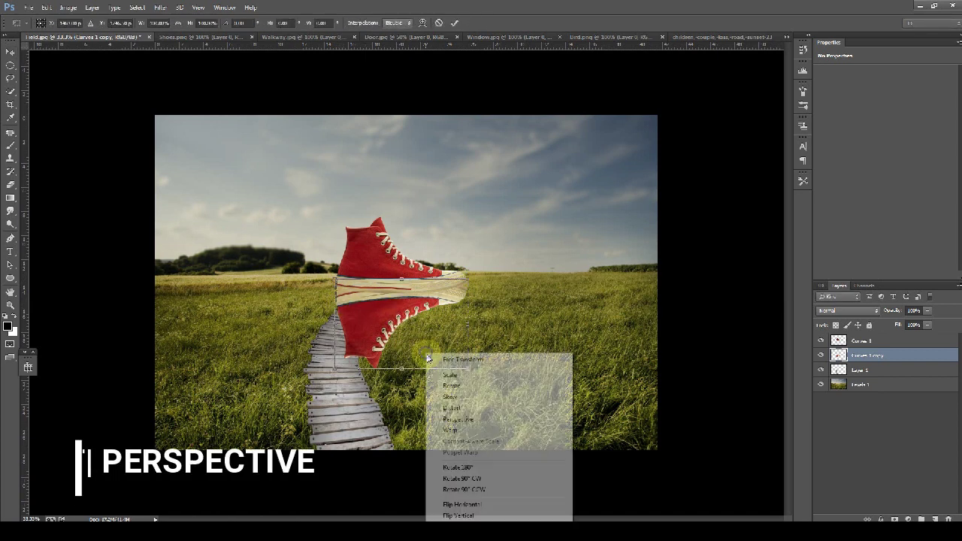
left_click(455, 422)
left_click_drag(463, 374, 444, 387)
key("Return")
Apply the perspective change to the flipped shoe, widen it slightly at the toe side and stretch it downward
key("ctrl+t")
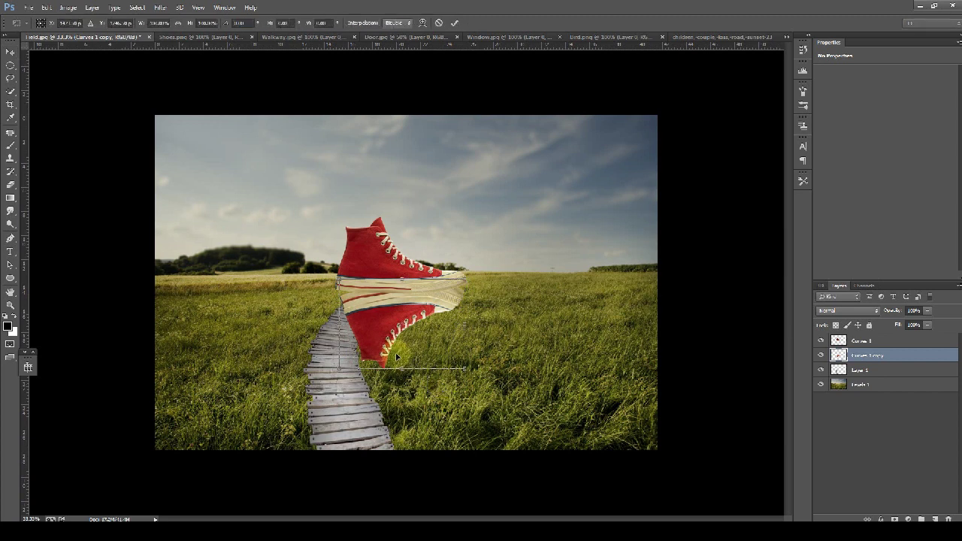
key("Return")
key("ctrl+t")
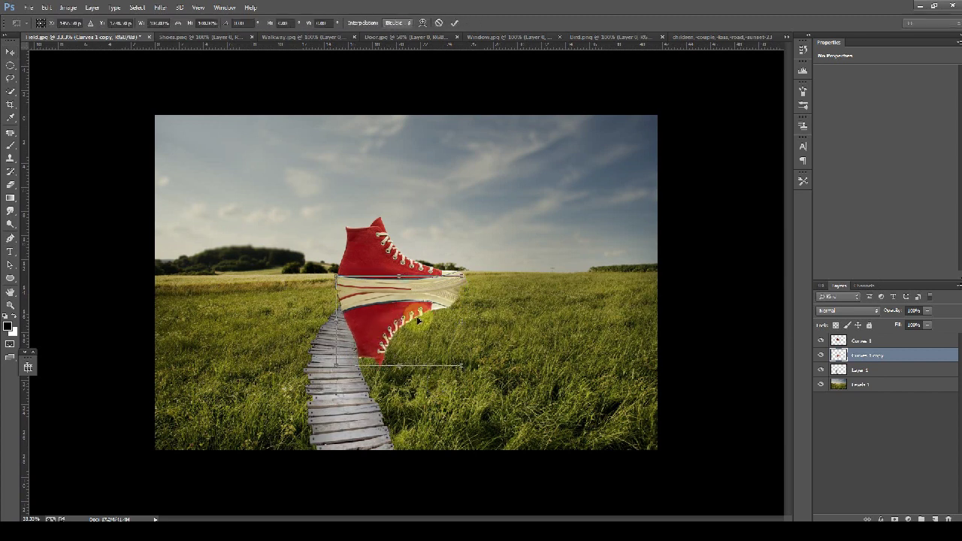
left_click_drag(463, 321, 471, 319)
left_click_drag(400, 365, 400, 403)
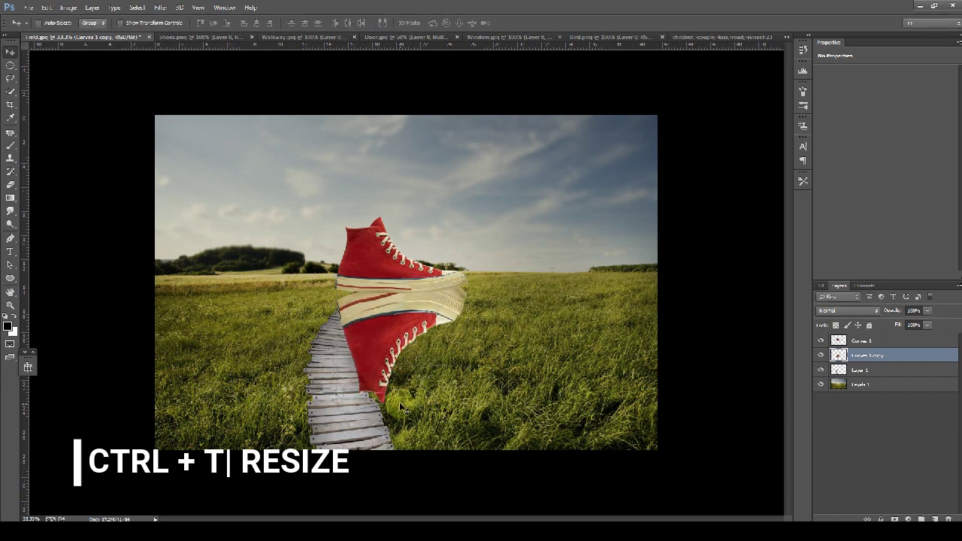
Narrow the flipped shoe's lower end slightly with Perspective, and move it up and toward the heel under the original sole
right_click(447, 382)
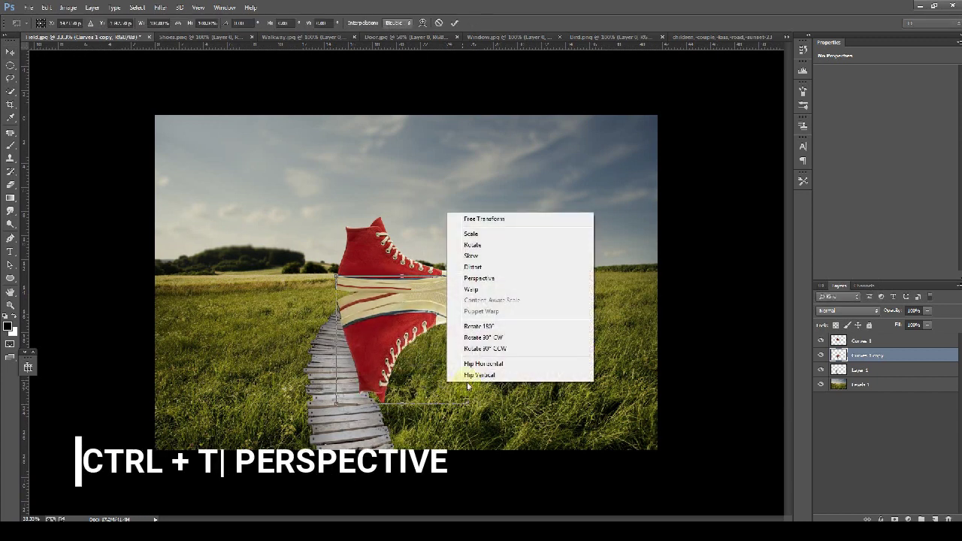
left_click(489, 280)
mouse_move(466, 407)
left_mouse_down()
mouse_move(480, 405)
mouse_move(458, 408)
left_mouse_up()
key("Return")
left_click_drag(399, 334, 392, 323)
Skew the flipped shoe's upper toe-side corner outward so its toe lines up with the original shoe's toe
key("ctrl+t")
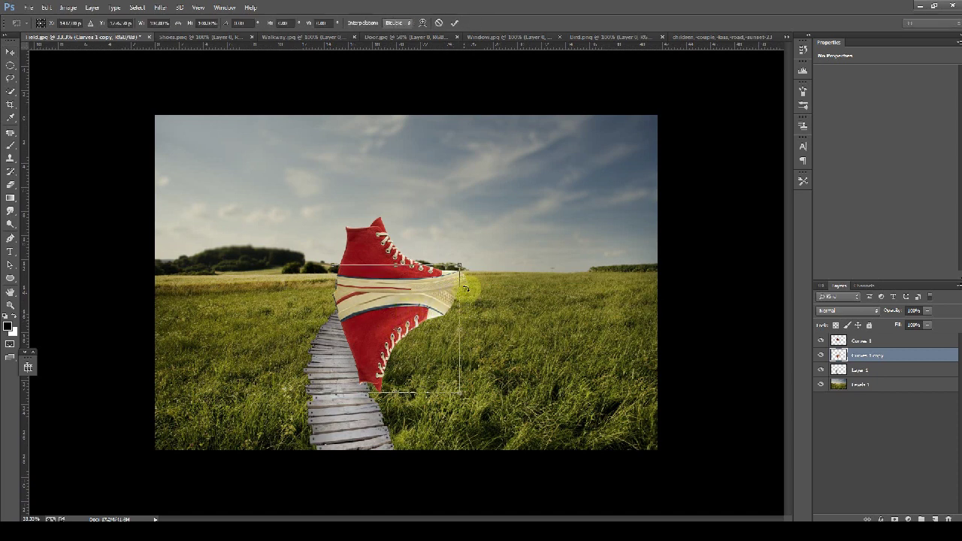
right_click(448, 303)
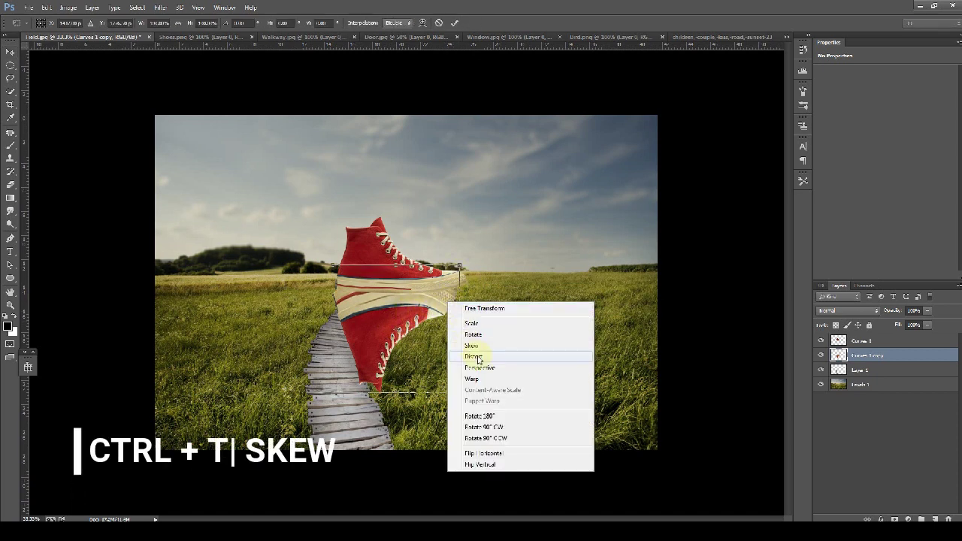
left_click(482, 347)
left_click_drag(462, 267, 470, 261)
key("Return")
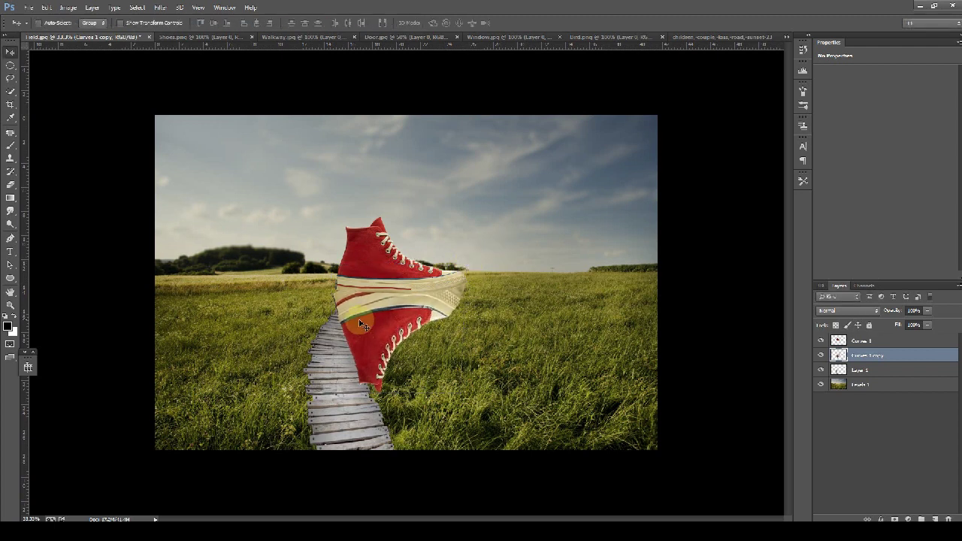
Skew the flipped shoe's upper heel-side corner inward and up, and shift the shoe to align its heel with the original
key("ctrl+t")
right_click(334, 278)
left_click(360, 321)
left_click_drag(333, 266, 339, 258)
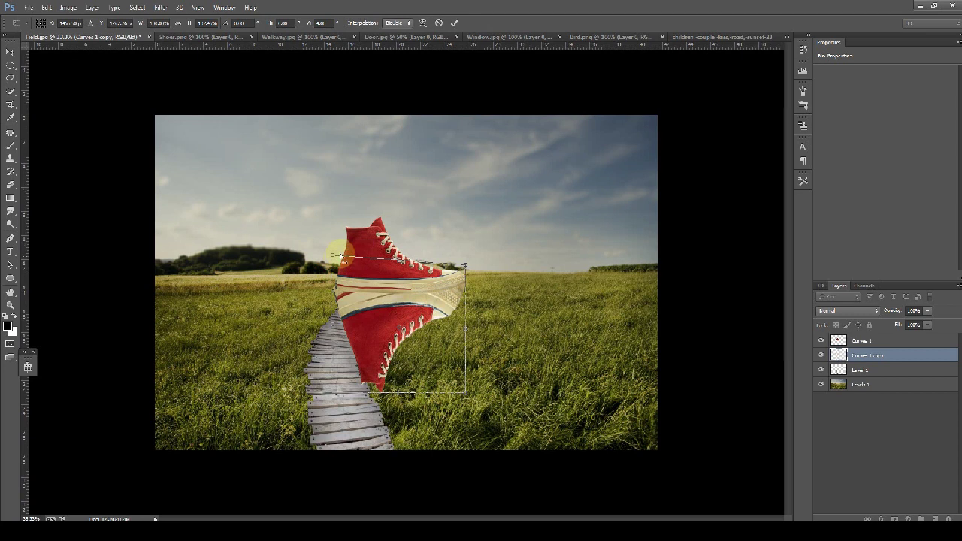
key("Return")
key("ctrl+t")
left_click_drag(355, 306, 339, 323)
key("Return")
Hide the flipped shoe layer and start a Pen path along the original sole's lower edge, from the heel toward the toe
key("ctrl+plus")
key("ctrl+plus")
key("ctrl+plus")
key("ctrl+plus")
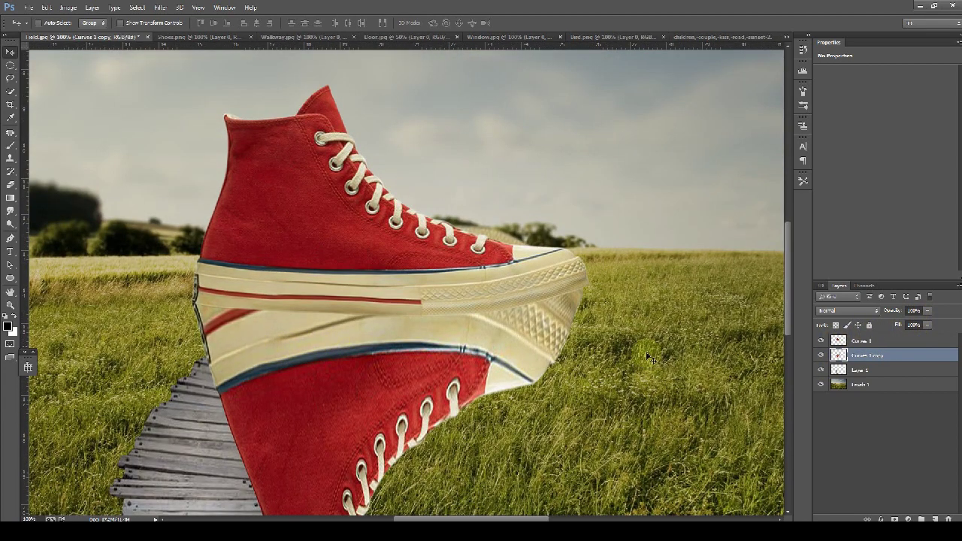
key("p")
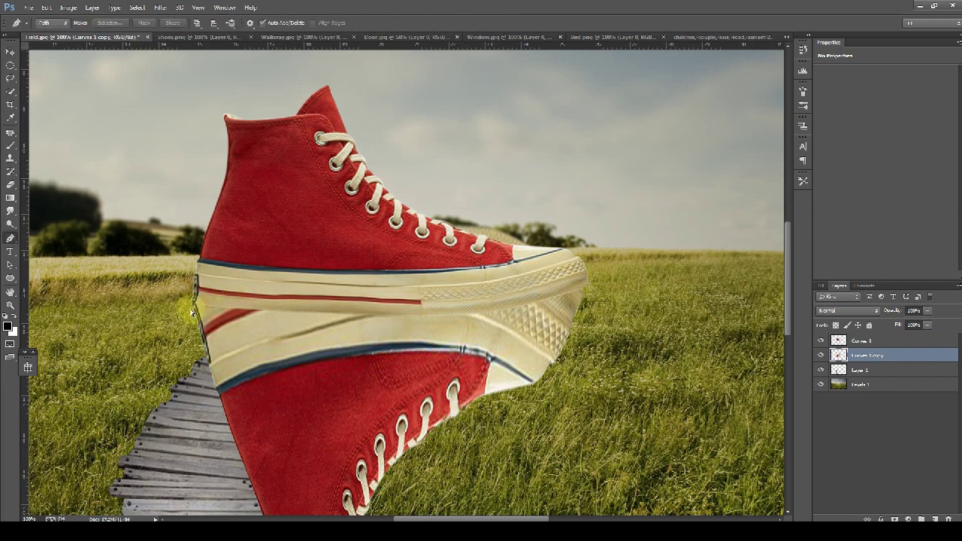
key("ctrl+plus")
left_click_drag(210, 328, 417, 319)
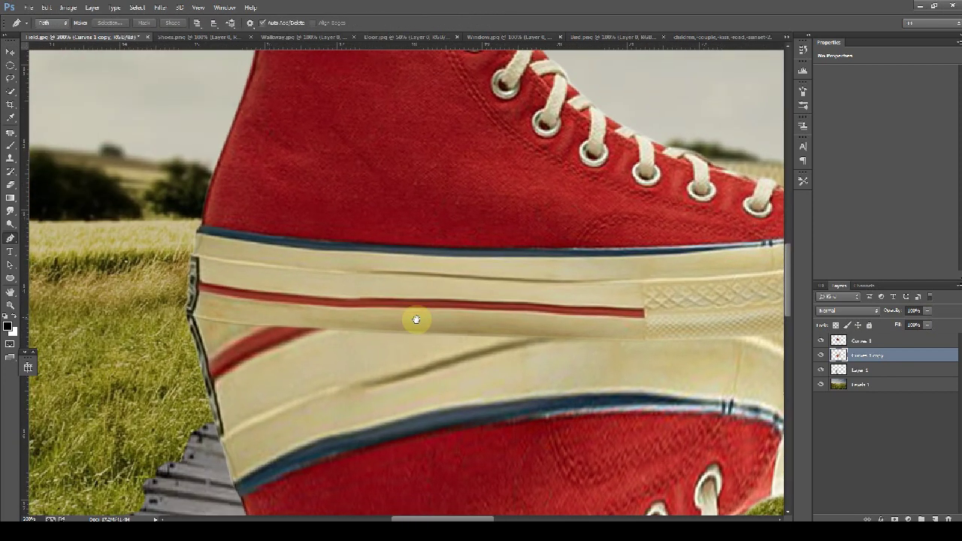
left_click(821, 358)
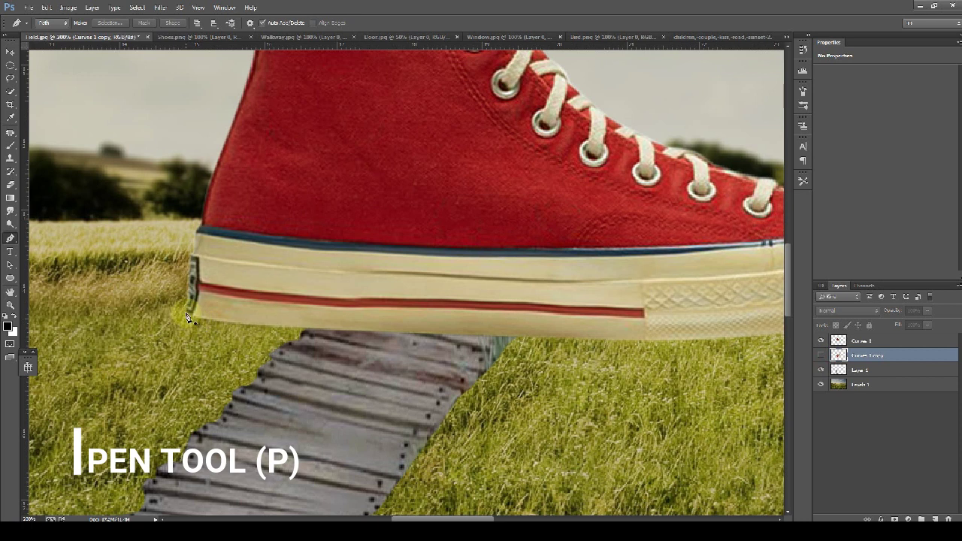
left_click(186, 314)
left_click_drag(309, 328, 565, 344)
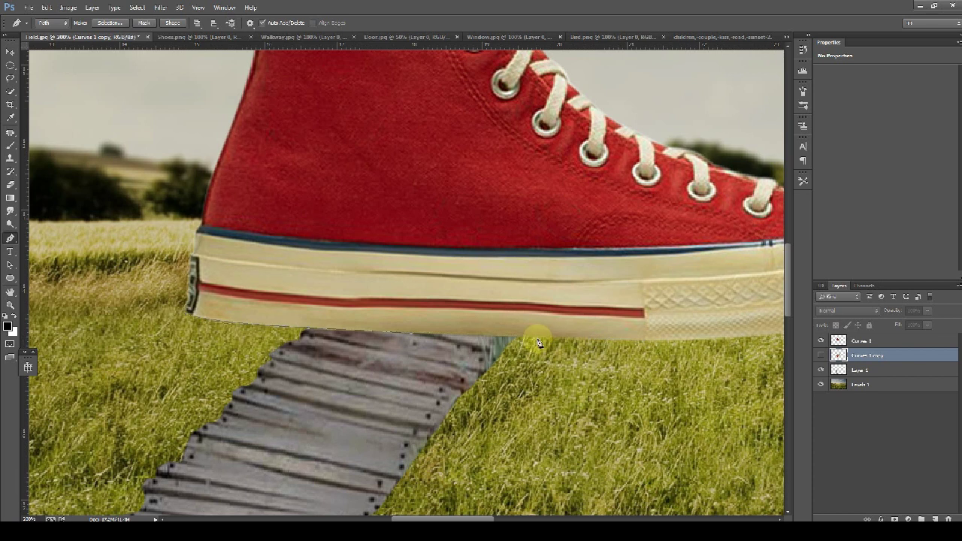
left_click_drag(542, 343, 648, 345)
left_click_drag(718, 344, 625, 344)
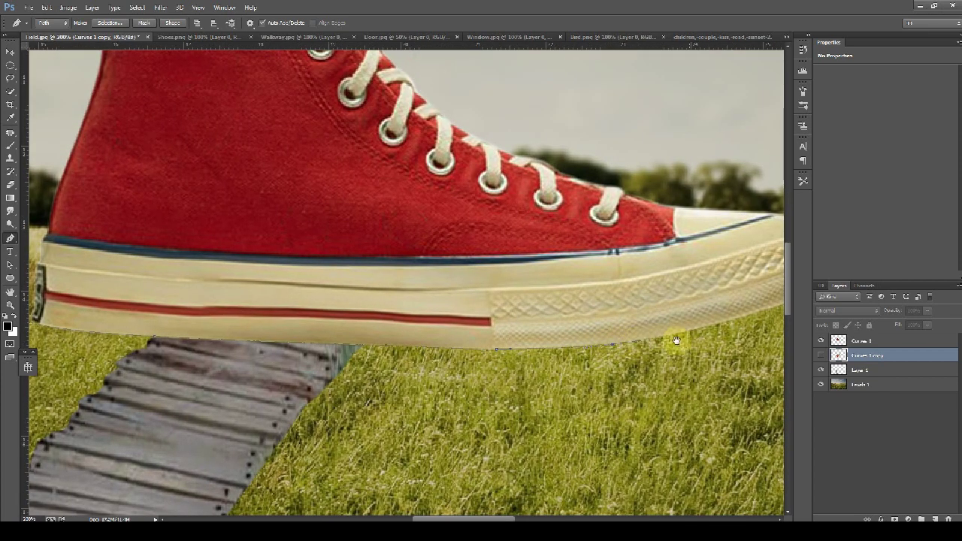
Continue the path along the sole to the toe tip and route it back above the shoe toward the heel
scroll(639, 344, "right", 3)
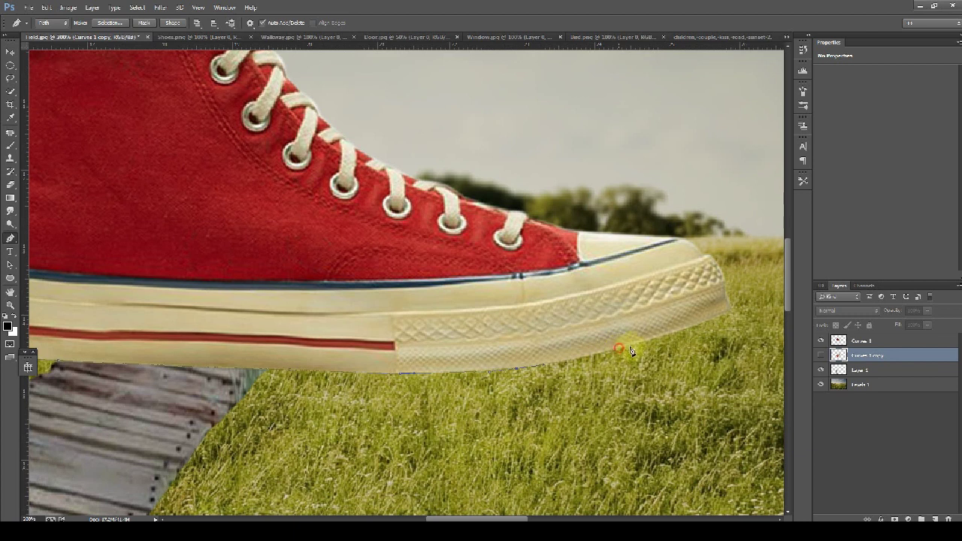
left_click_drag(640, 342, 644, 341)
left_click_drag(733, 307, 754, 216)
left_click(761, 306)
key("ctrl+minus")
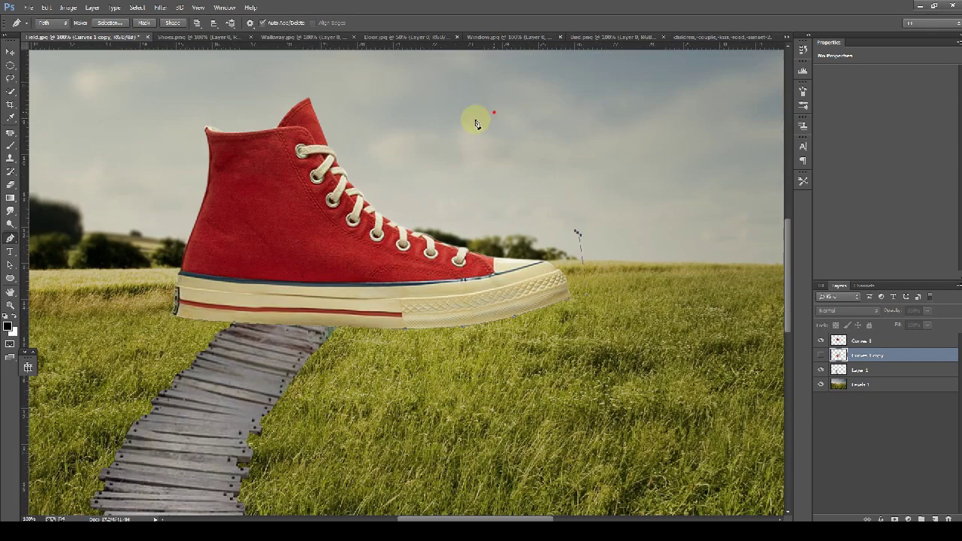
Turn the path into a selection, delete that area from the flipped shoe layer, and show the layer again
right_click(228, 244)
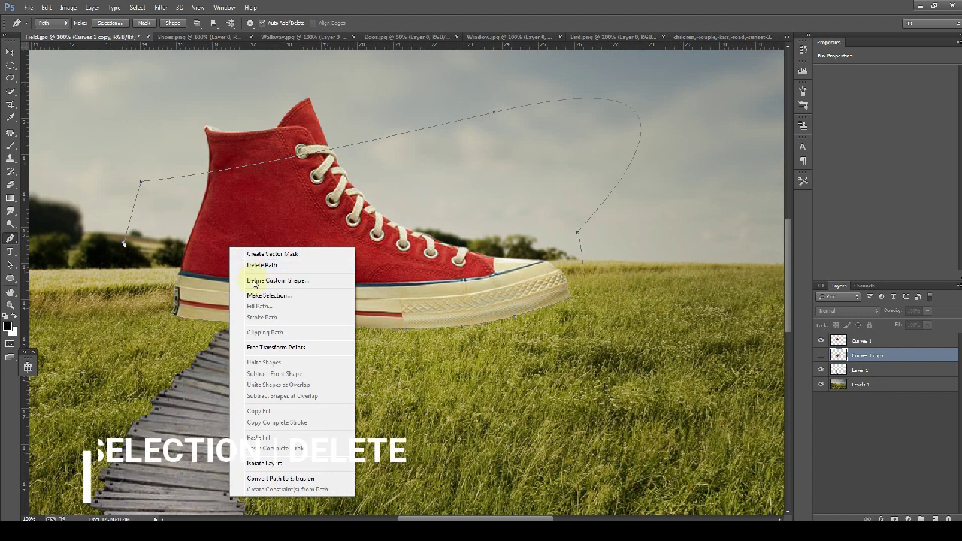
left_click(260, 280)
key("Return")
left_click(821, 355)
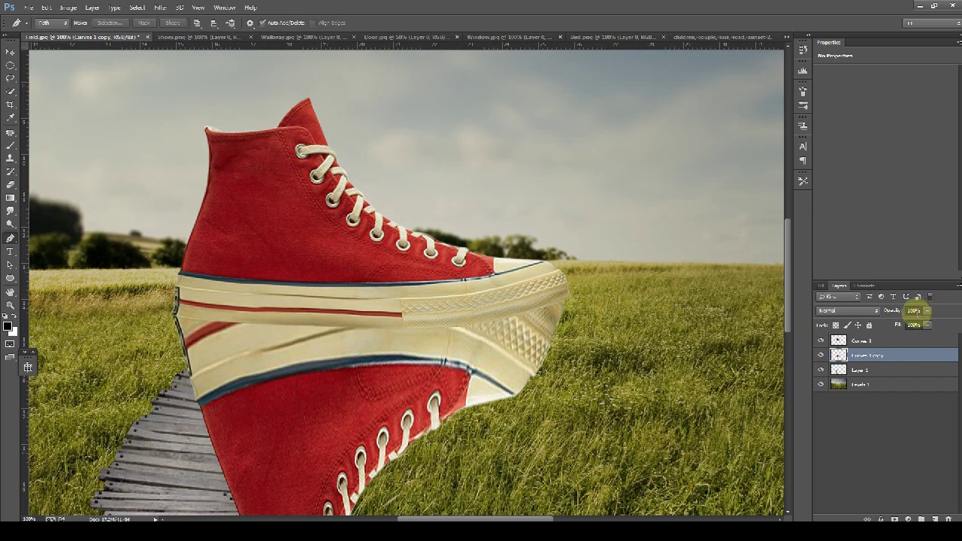
Load the flipped shoe's outline as a selection and add a black Solid Color fill layer from it at 50% opacity
left_click(838, 370, "ctrl")
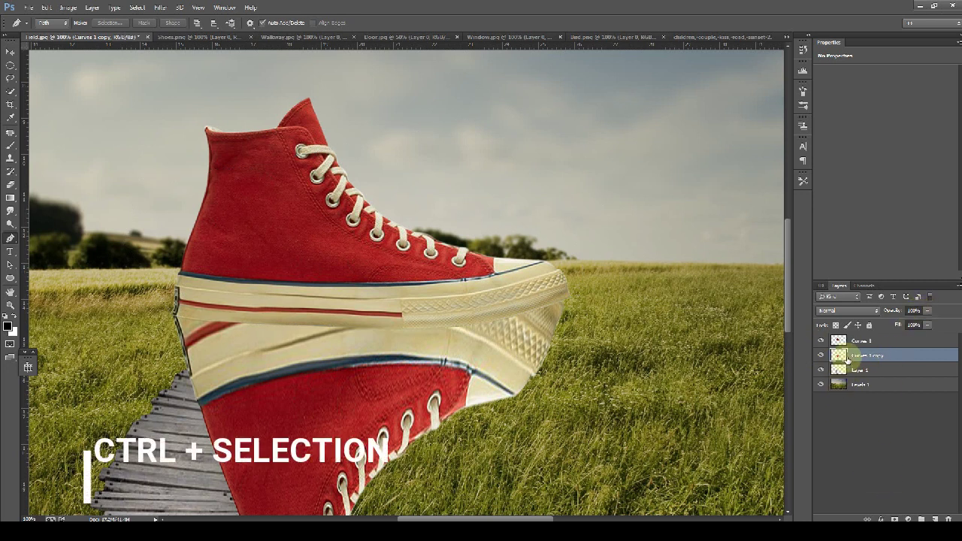
left_click(907, 518)
left_click(879, 302)
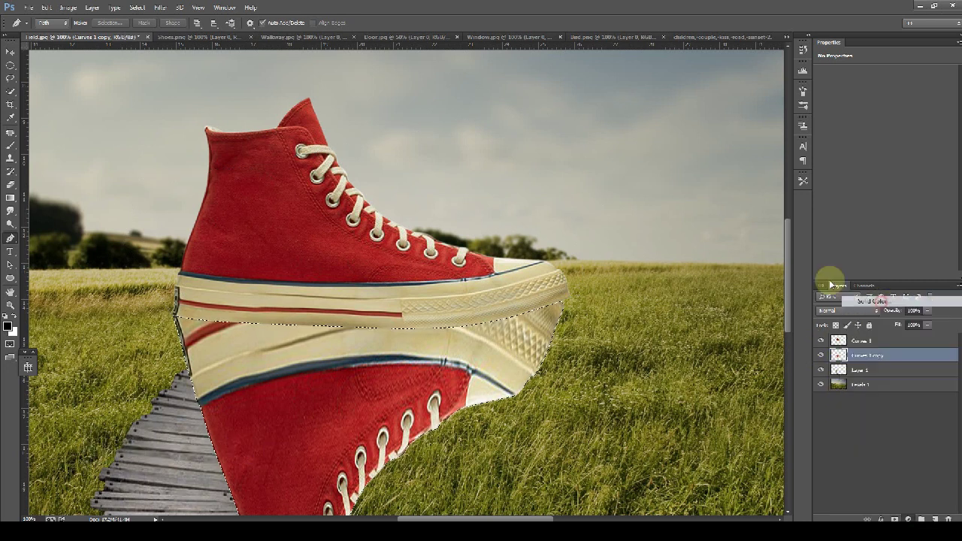
key("Return")
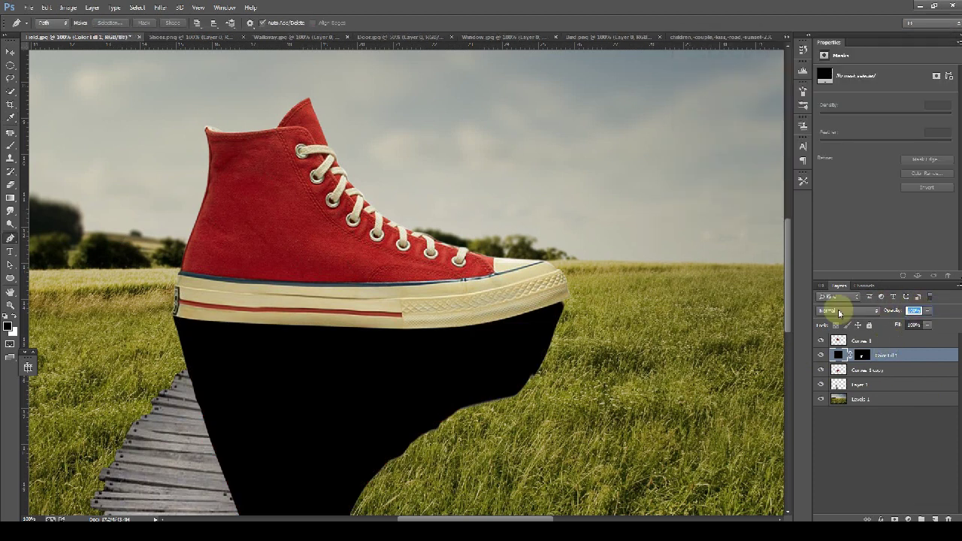
type("50")
Set the flipped shoe layer's opacity to 0% and convert the black color fill layer to a smart object
left_click(877, 371)
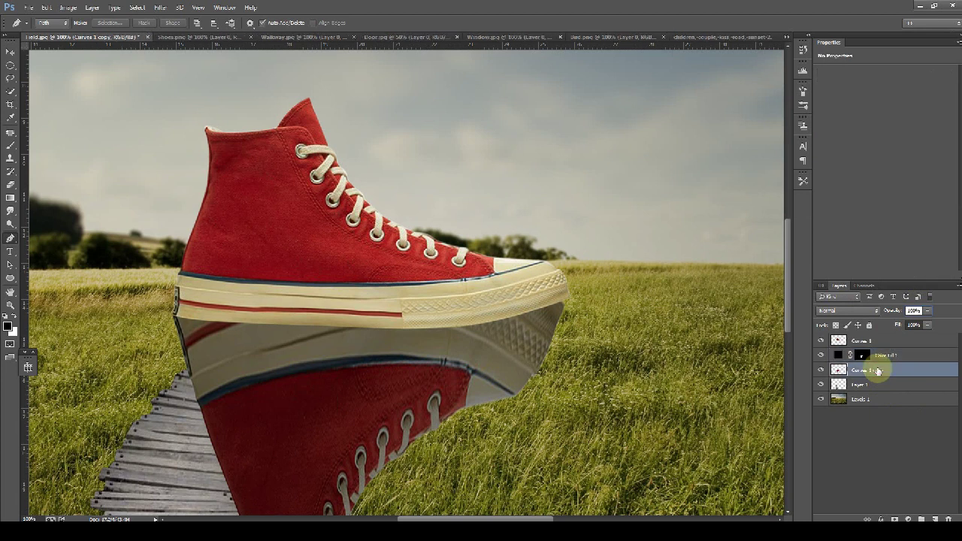
key("0")
key("0")
right_click(892, 356)
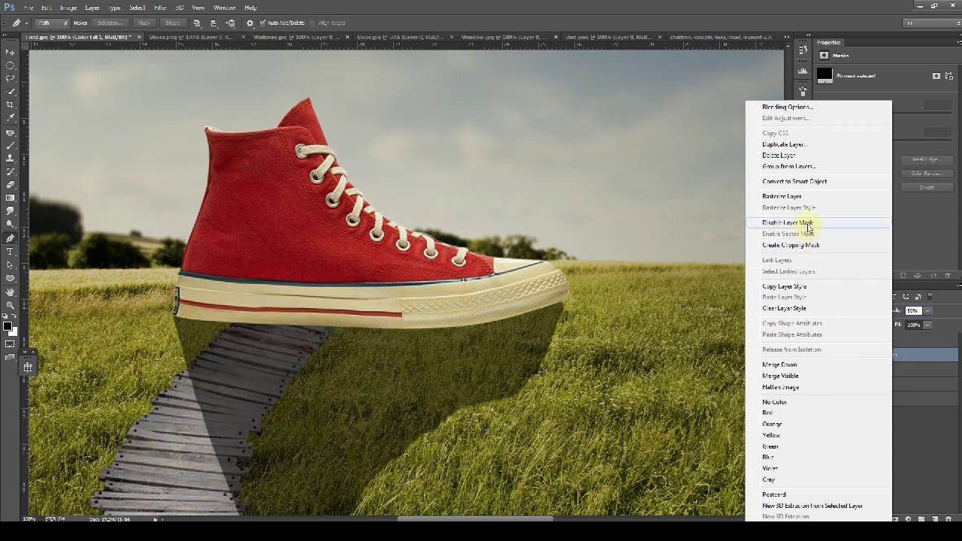
left_click(812, 181)
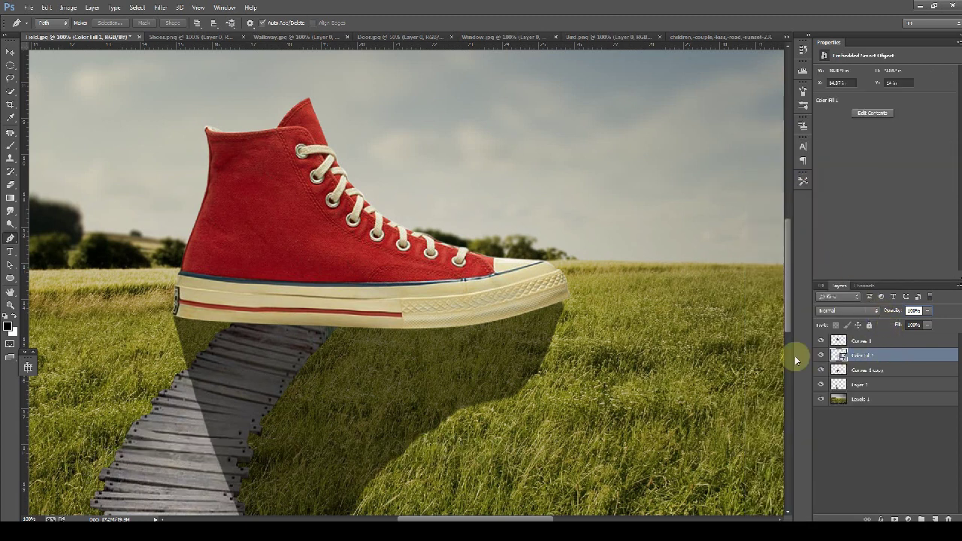
Slightly reshape the shadow from its lower heel-side corner with Free Transform
key("ctrl+minus")
key("ctrl+minus")
key("ctrl+minus")
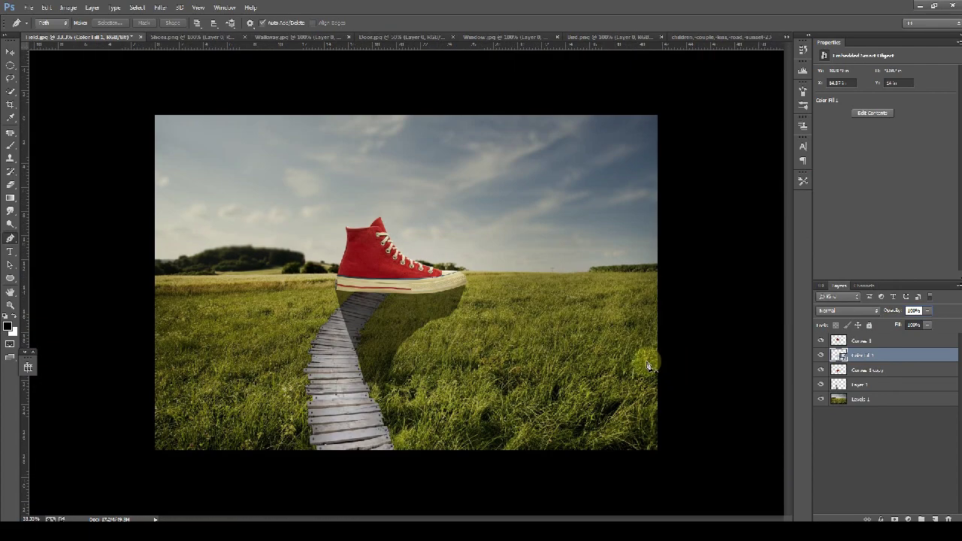
key("ctrl+t")
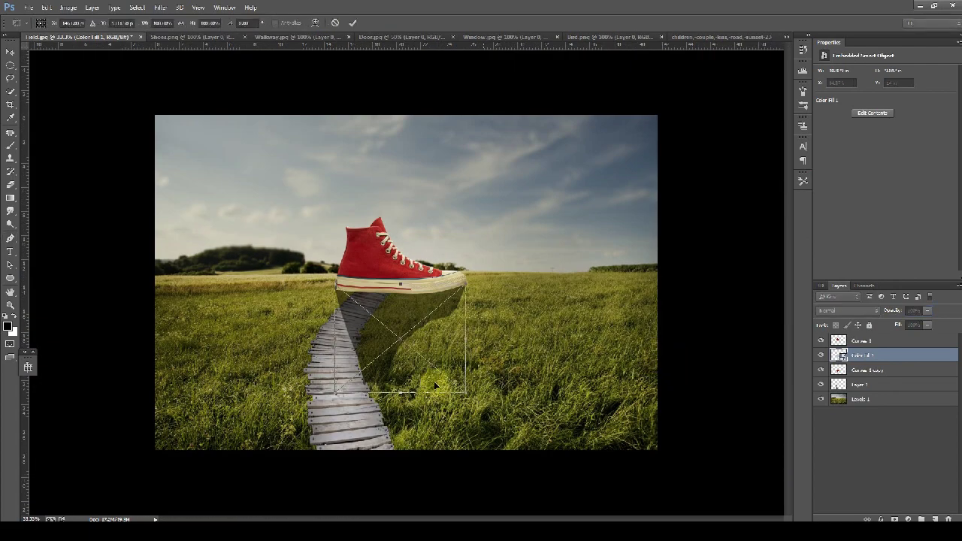
mouse_move(333, 394)
left_mouse_down()
mouse_move(339, 382)
mouse_move(324, 384)
left_mouse_up()
key("Return")
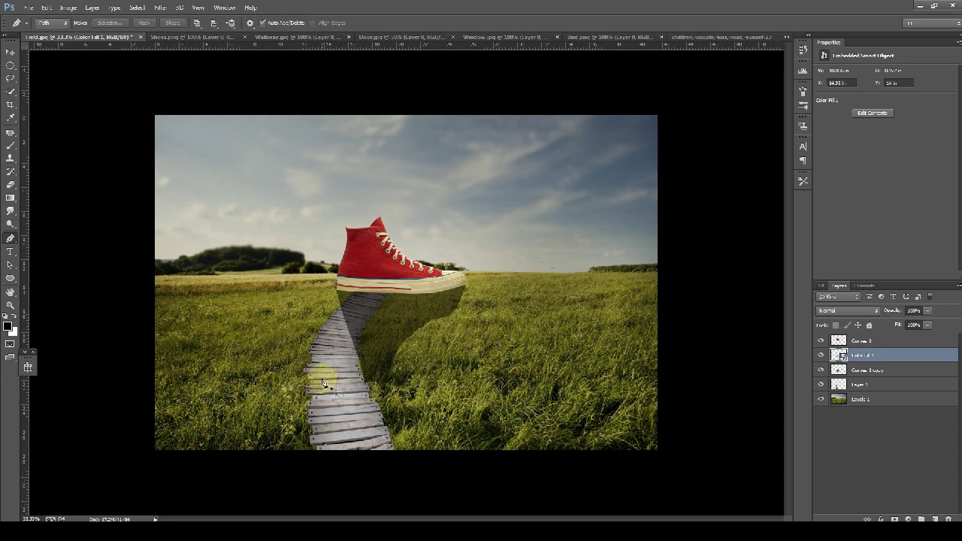
Rasterize the shadow's Color Fill 1 layer
key("z")
left_click_drag(476, 281, 516, 316)
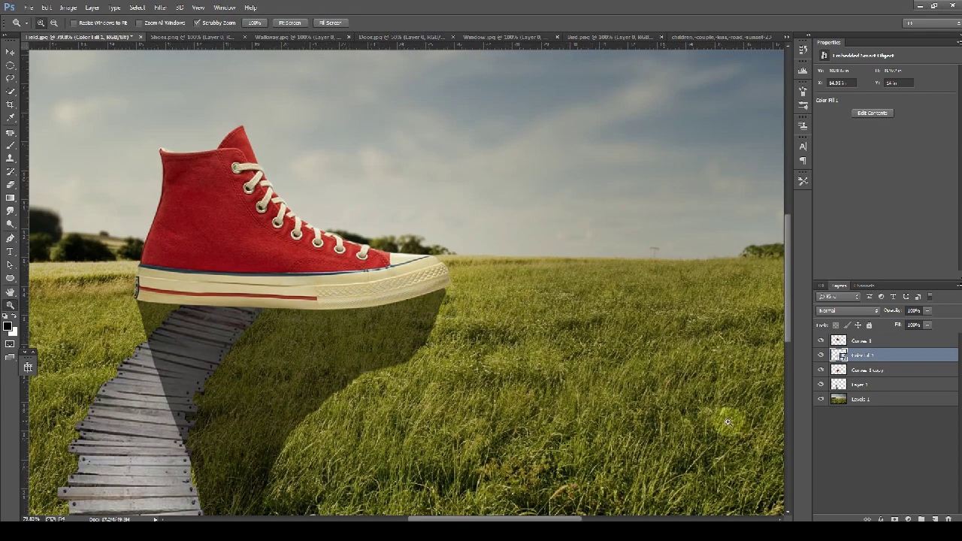
key("b")
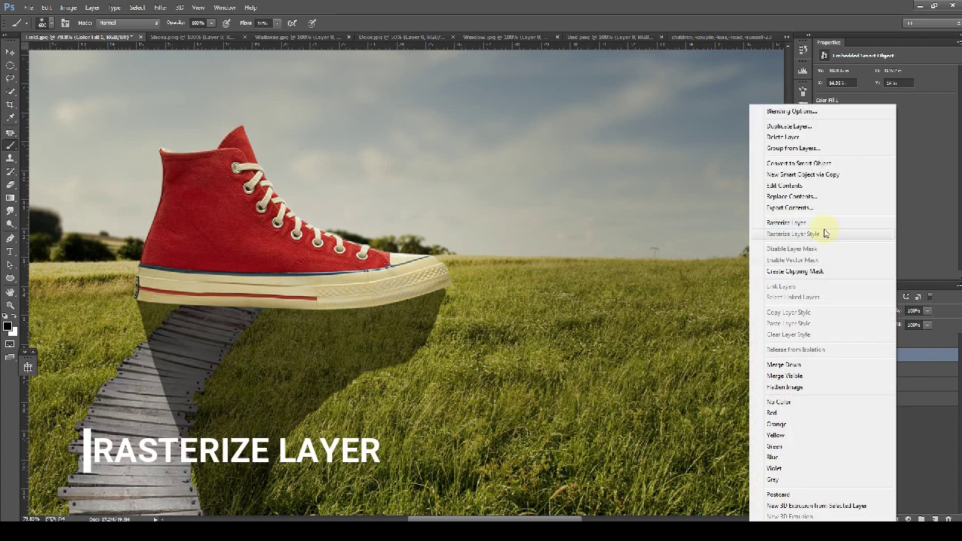
left_click(822, 222)
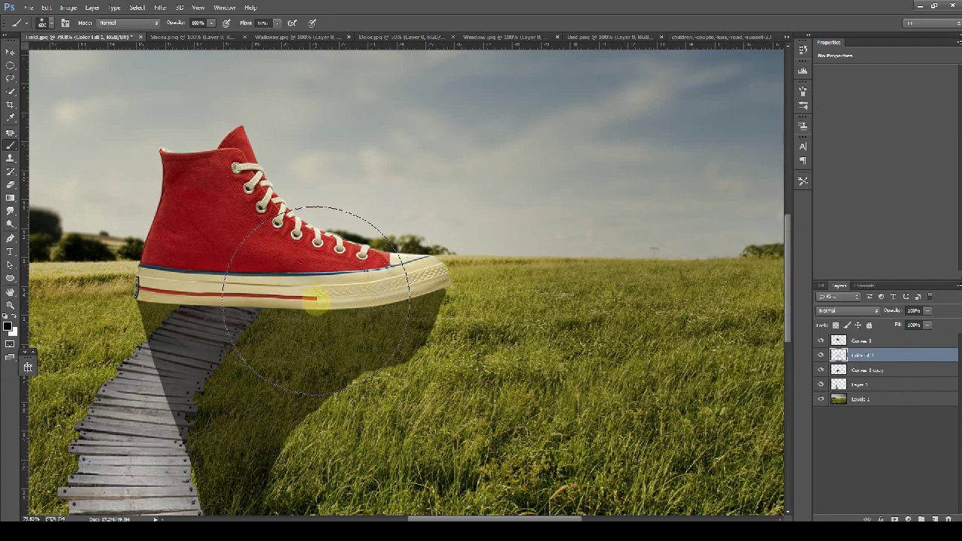
Load the shadow's outline as a selection, brush black along its upper edge beneath the sole, and deselect
key("p")
left_click(841, 359, "ctrl")
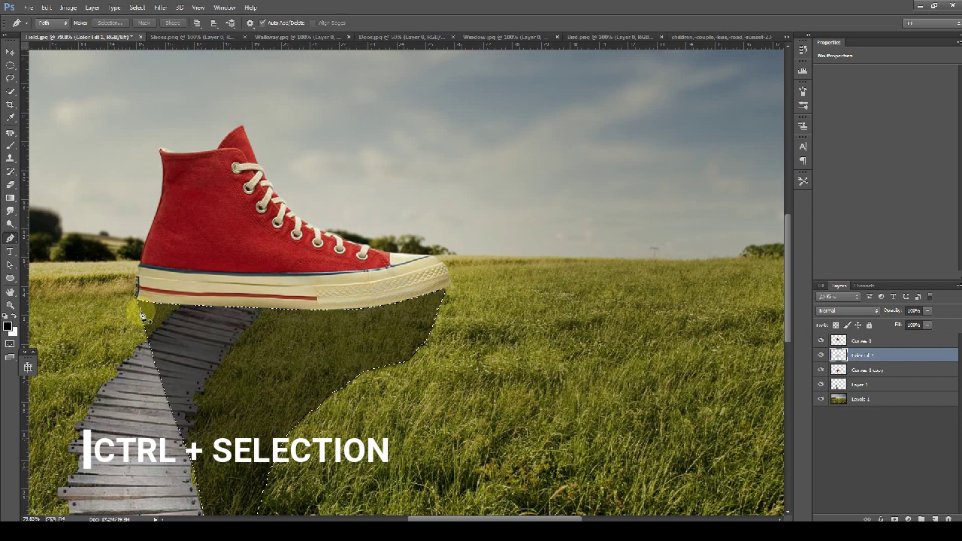
key("b")
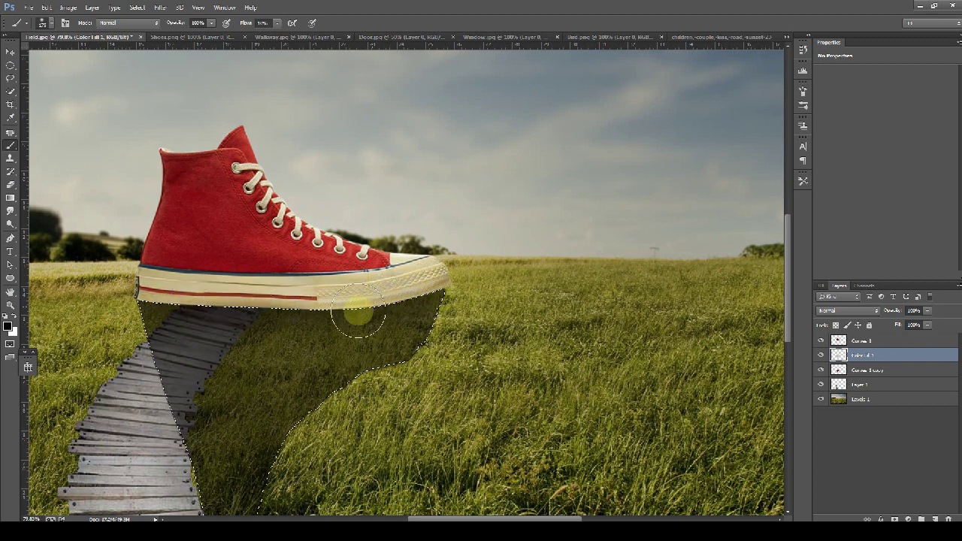
mouse_move(225, 323)
left_mouse_down()
mouse_move(101, 318)
mouse_move(200, 320)
mouse_move(388, 302)
mouse_move(470, 275)
mouse_move(402, 299)
mouse_move(129, 310)
left_mouse_up()
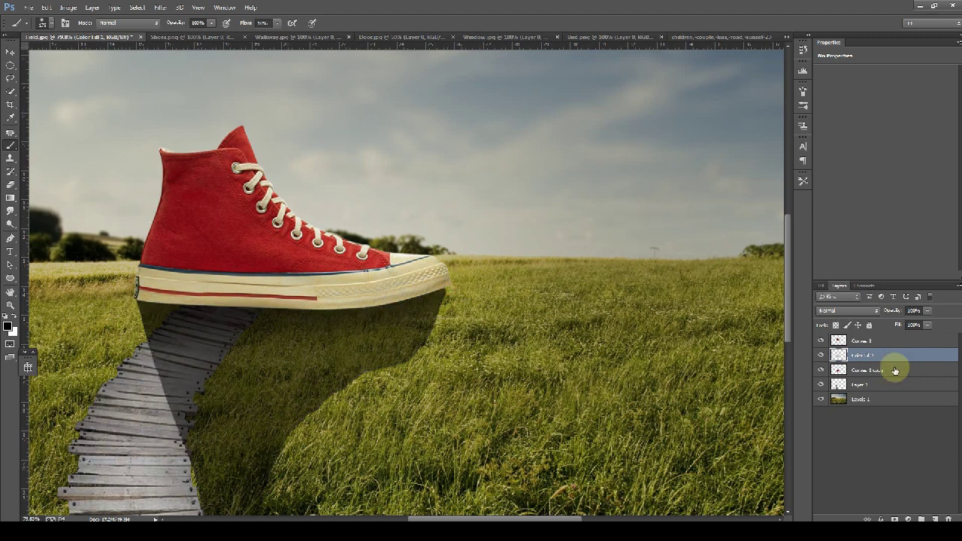
Hide the Color Fill 1 shadow layer and add a new empty layer above it
left_click(821, 356)
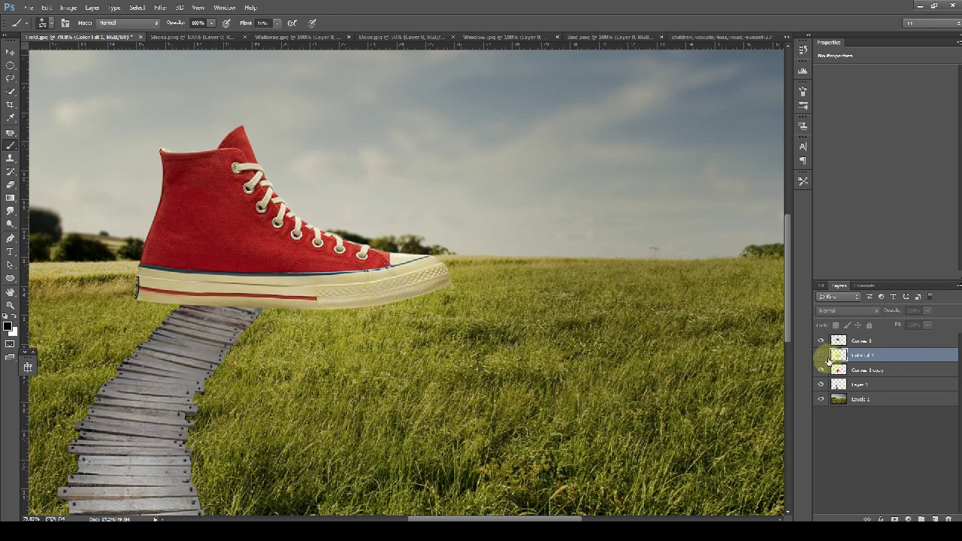
left_click(935, 518)
key("ctrl+plus")
key("ctrl+plus")
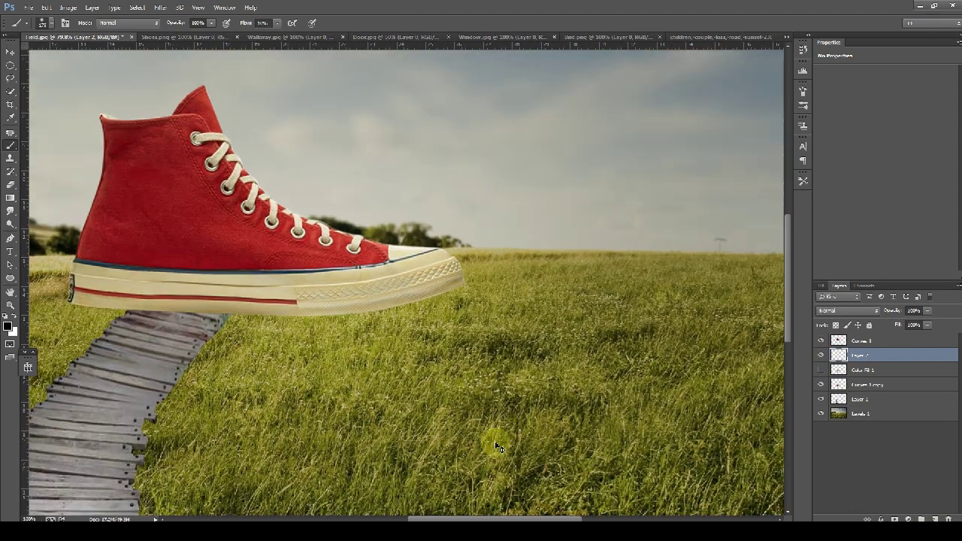
Sample grass from the Levels 1 layer with the Clone Stamp and move Layer 2 above the shoe's Curves 1 layer
left_click(845, 414)
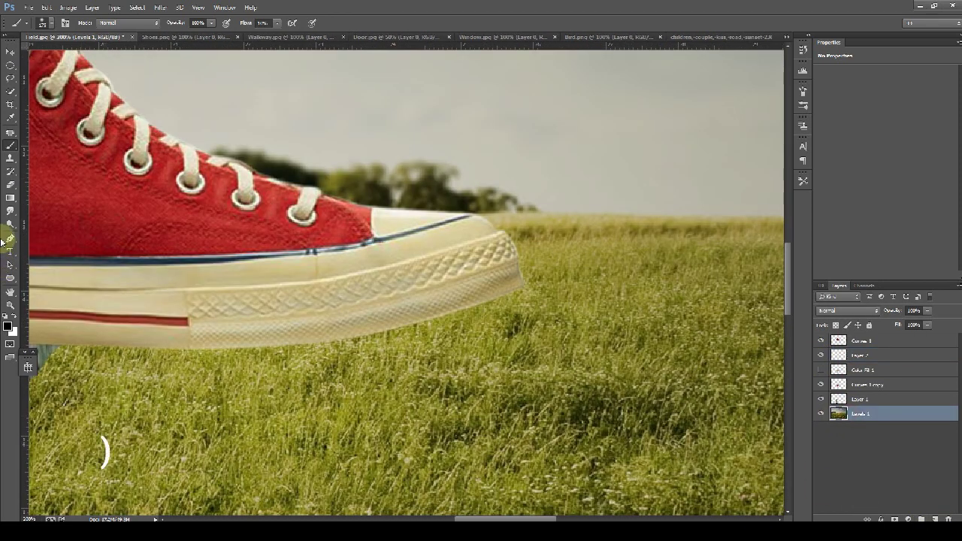
key("s")
left_click(445, 347, "alt")
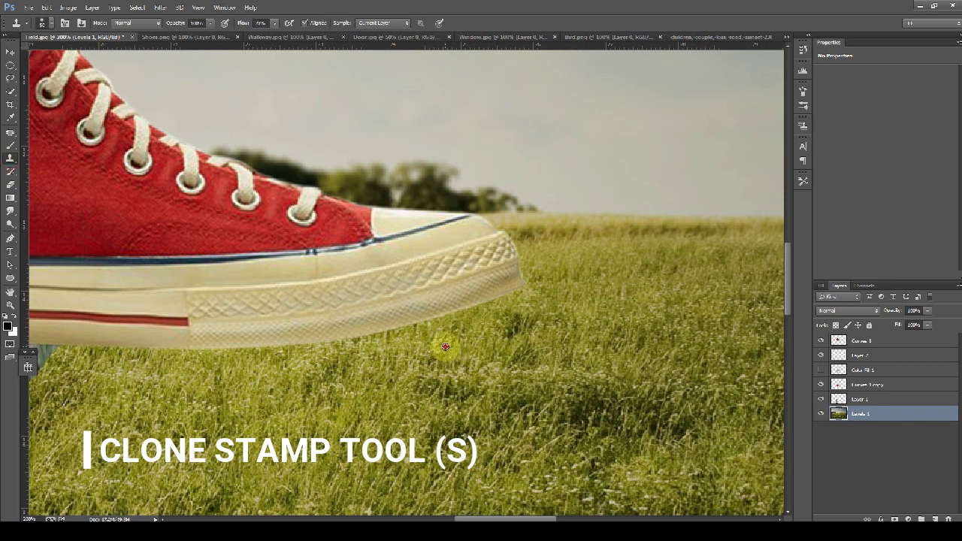
left_click(864, 355)
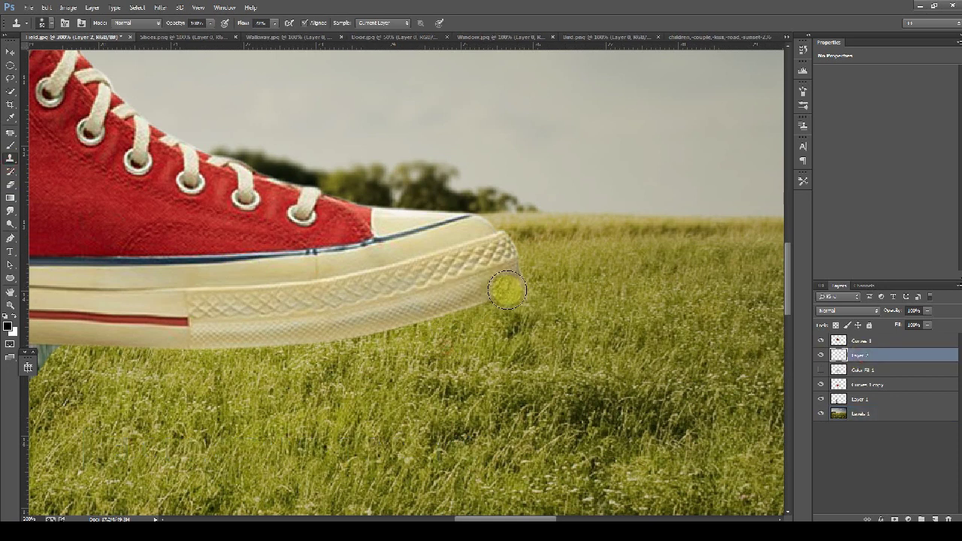
left_click_drag(513, 287, 475, 296)
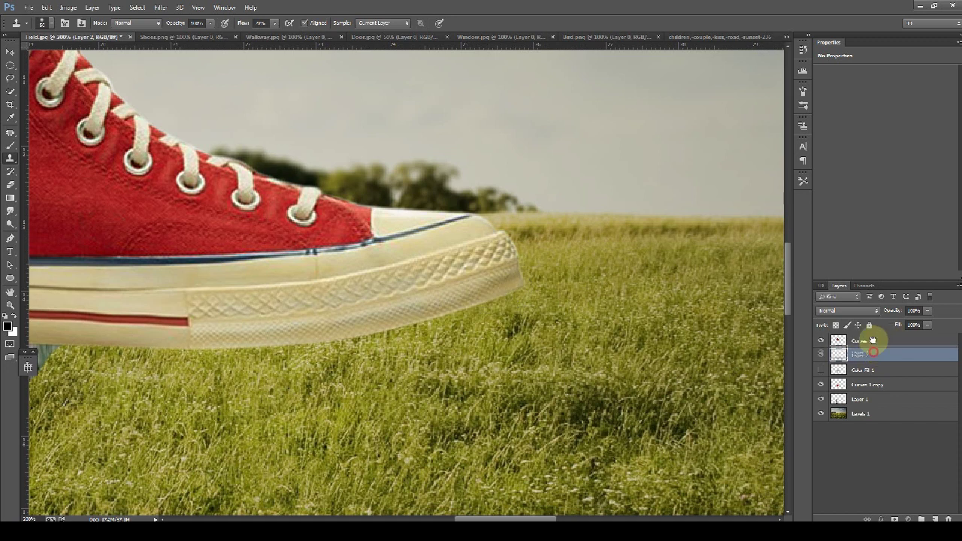
left_click_drag(871, 341, 871, 337)
Clone grass on Layer 2 over the sole's lower edge from the toe toward the walkway, setting the Clone Stamp flow to 100%
left_click_drag(516, 279, 441, 305)
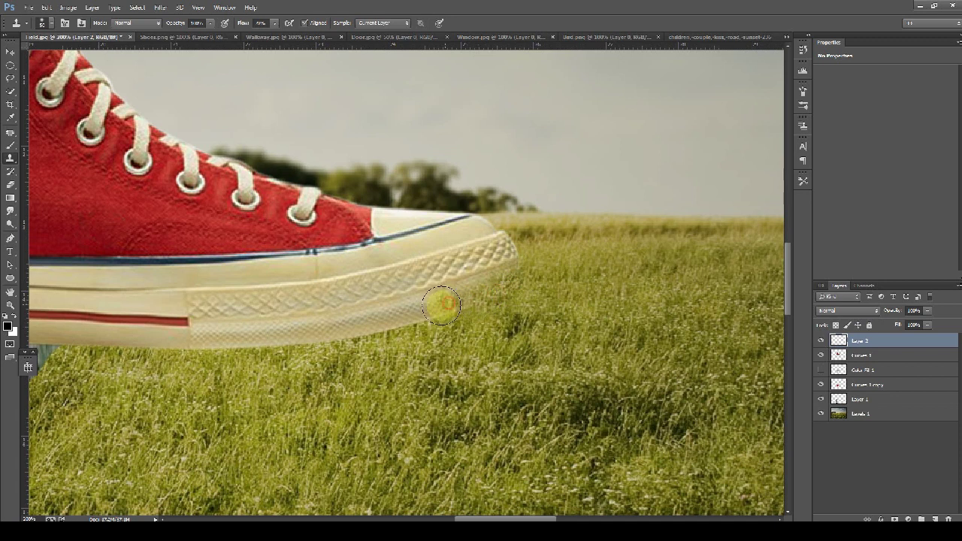
left_click_drag(267, 24, 199, 33)
type("100")
key("Return")
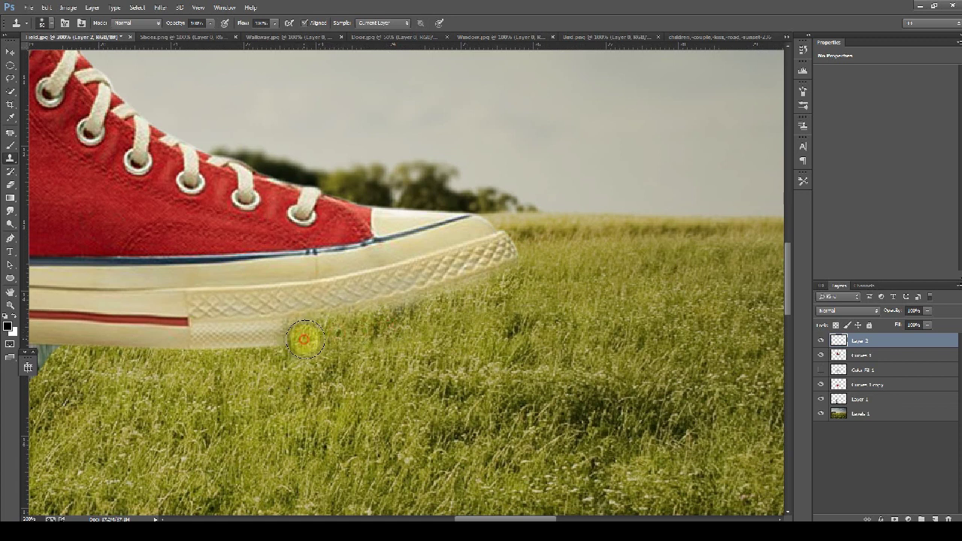
mouse_move(262, 348)
left_mouse_down()
mouse_move(202, 349)
mouse_move(398, 361)
left_mouse_up()
left_click(360, 355, "alt")
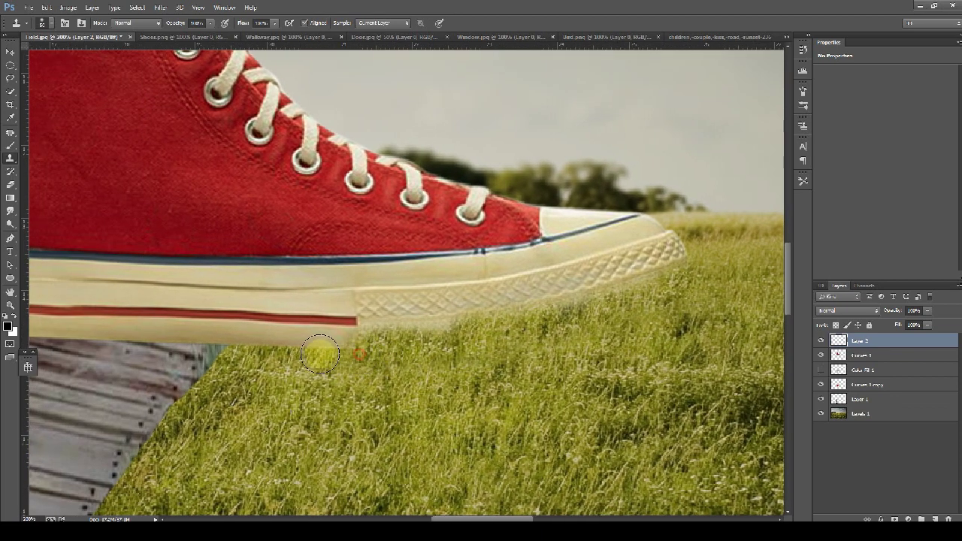
mouse_move(338, 355)
left_mouse_down()
mouse_move(345, 351)
mouse_move(242, 344)
mouse_move(274, 347)
mouse_move(248, 354)
mouse_move(453, 369)
mouse_move(536, 364)
left_mouse_up()
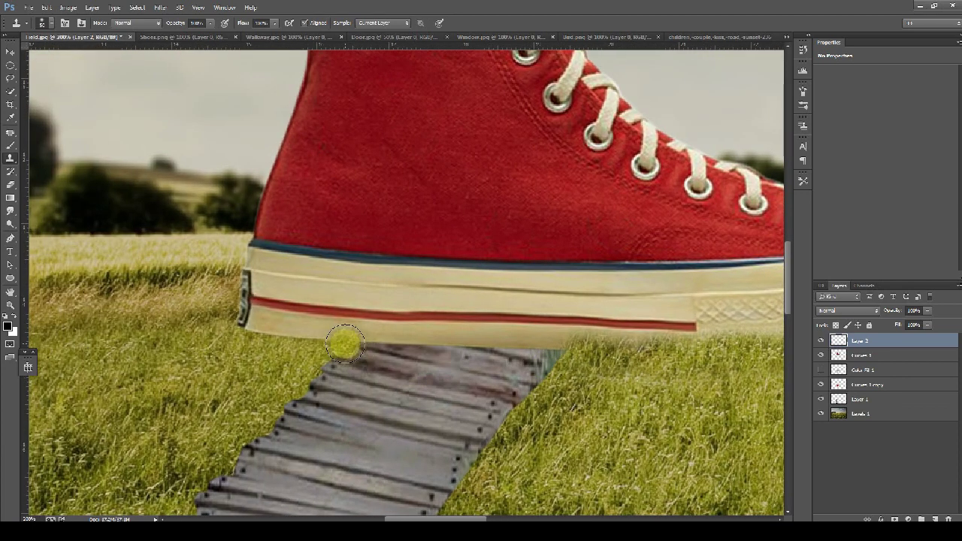
Clone grass over the bottom edge of the heel and touch up the grass around the toe
mouse_move(344, 342)
left_mouse_down()
mouse_move(282, 343)
mouse_move(237, 321)
left_mouse_up()
left_click_drag(572, 364, 275, 382)
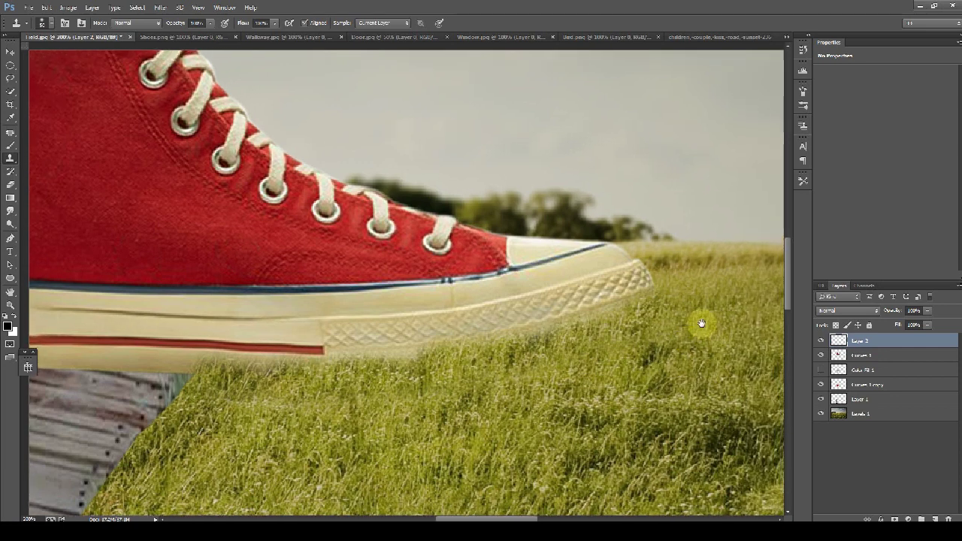
left_click(642, 298)
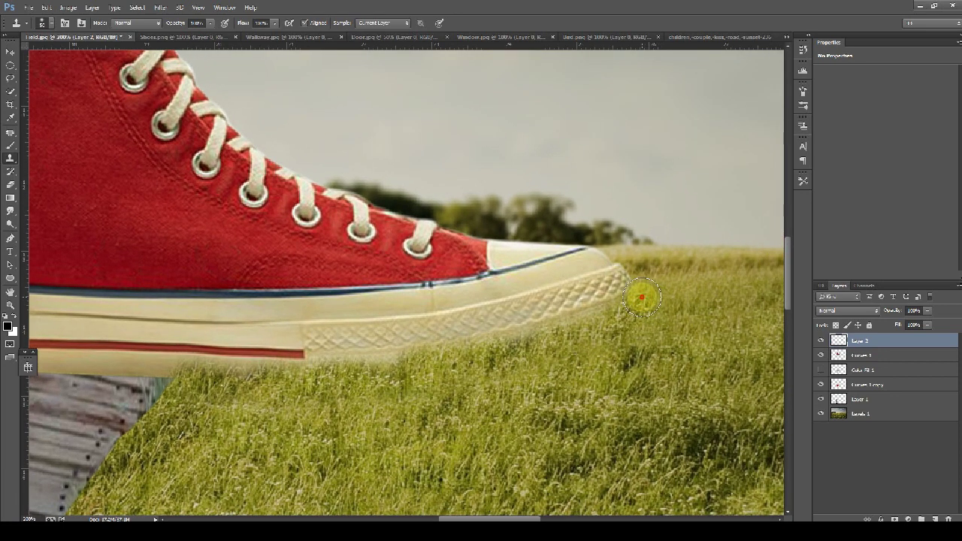
left_click(637, 319)
left_click_drag(575, 338, 624, 352)
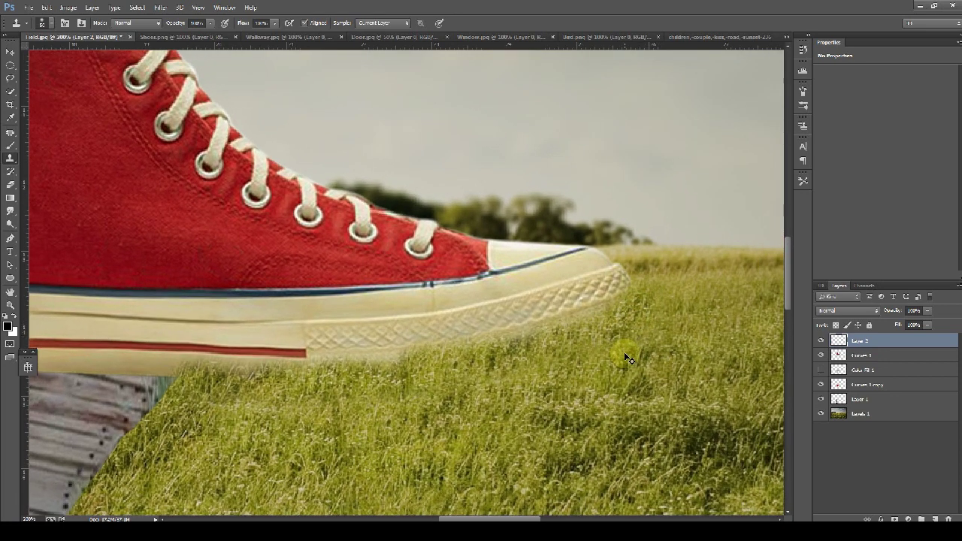
key("ctrl+0")
key("ctrl+1")
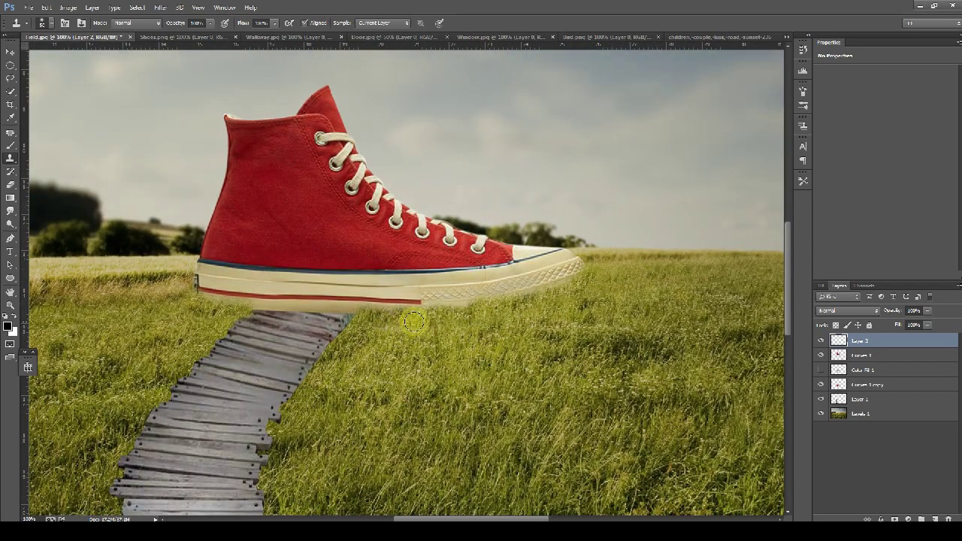
left_click(866, 374)
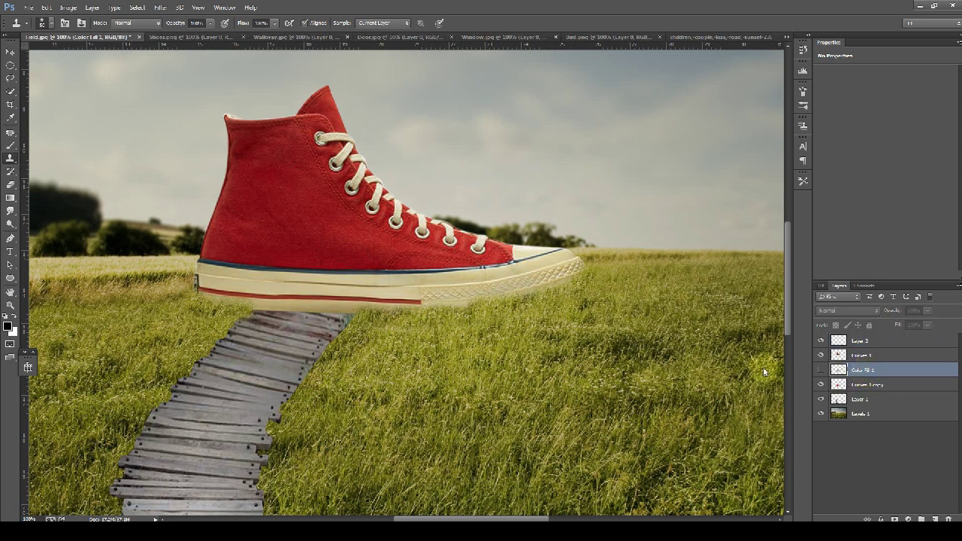
left_click(854, 399)
key("ctrl+t")
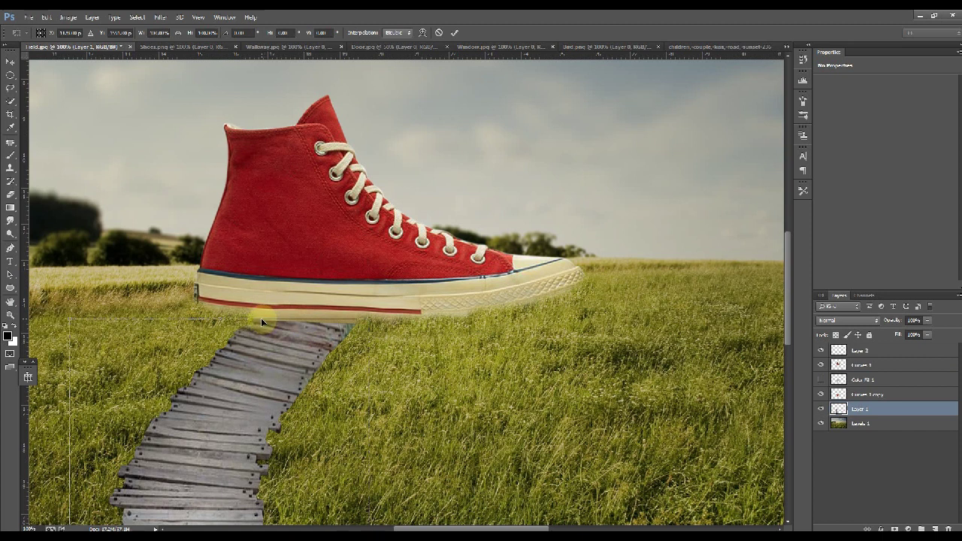
key("Return")
key("s")
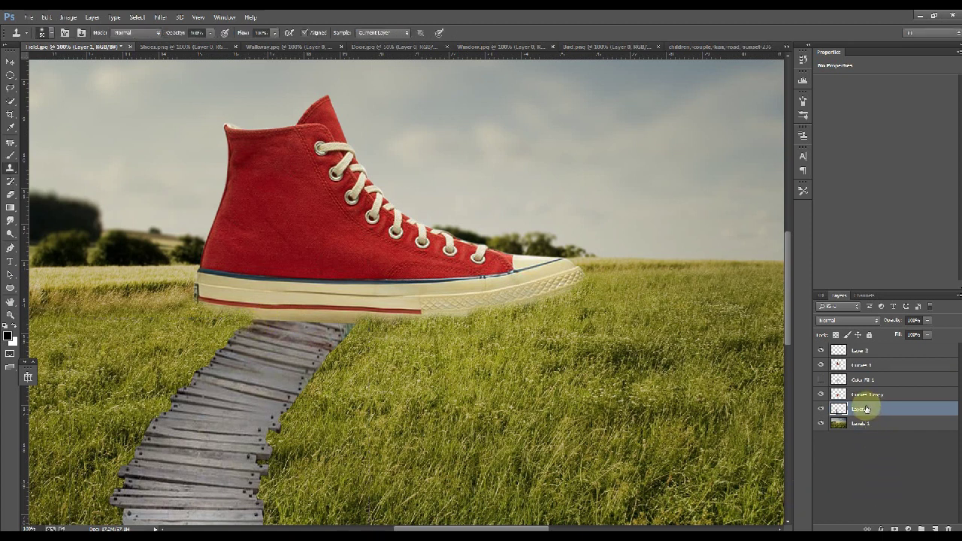
Show the Color Fill 1 shadow layer
left_click(820, 380)
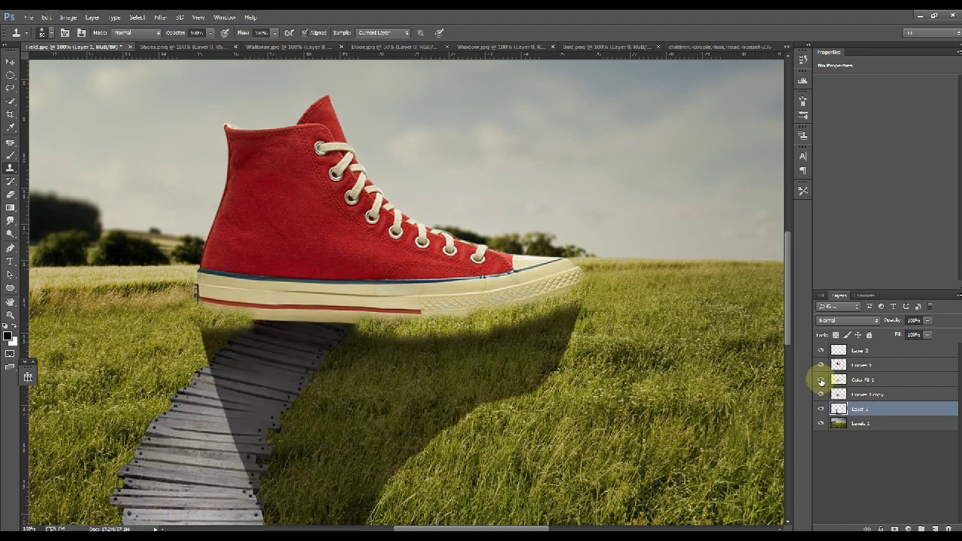
Try merging Layer 2 with Curves 1 and placing the Color Fill 1 shadow on top, and undo both changes
mouse_move(876, 352)
left_mouse_down()
mouse_move(874, 368)
mouse_move(875, 350)
left_mouse_up()
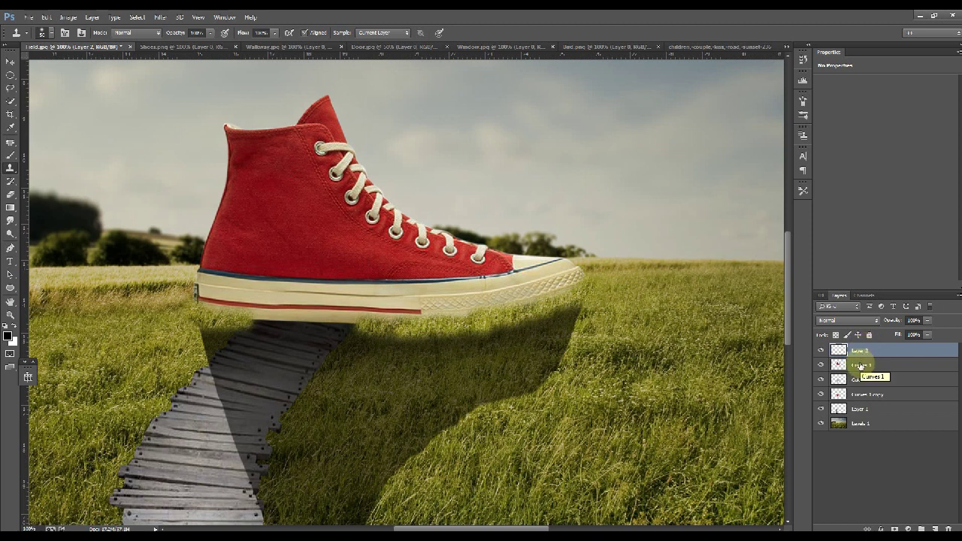
left_click(860, 366, "shift")
right_click(860, 367)
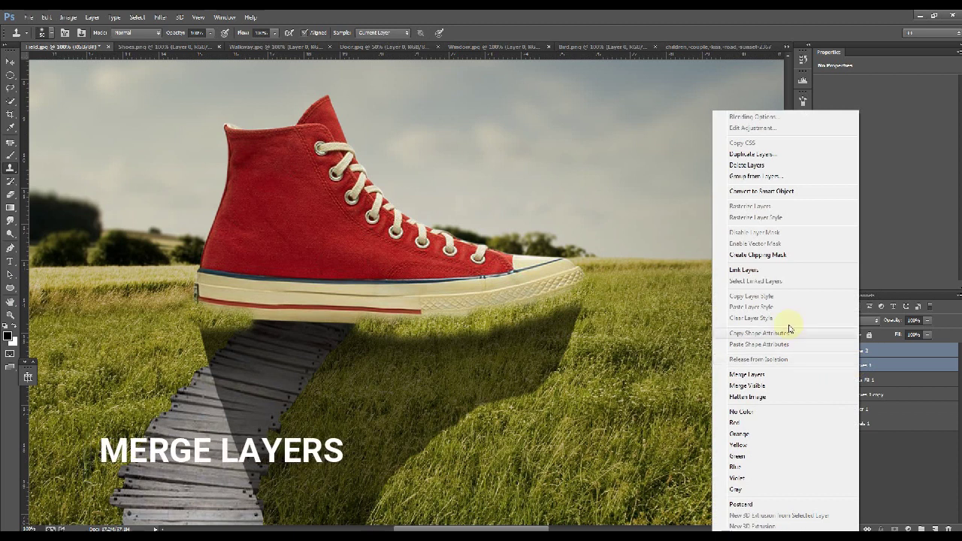
left_click(769, 374)
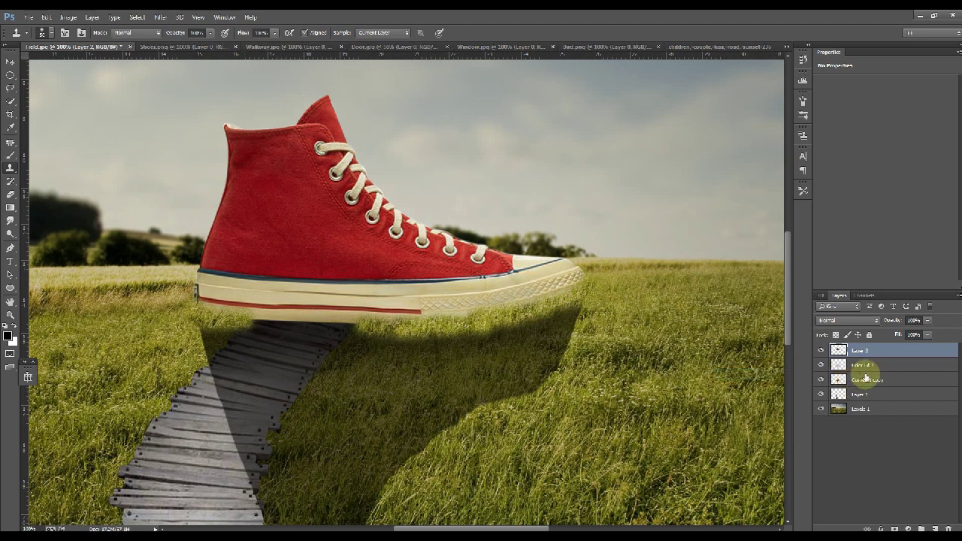
left_click_drag(866, 370, 870, 348)
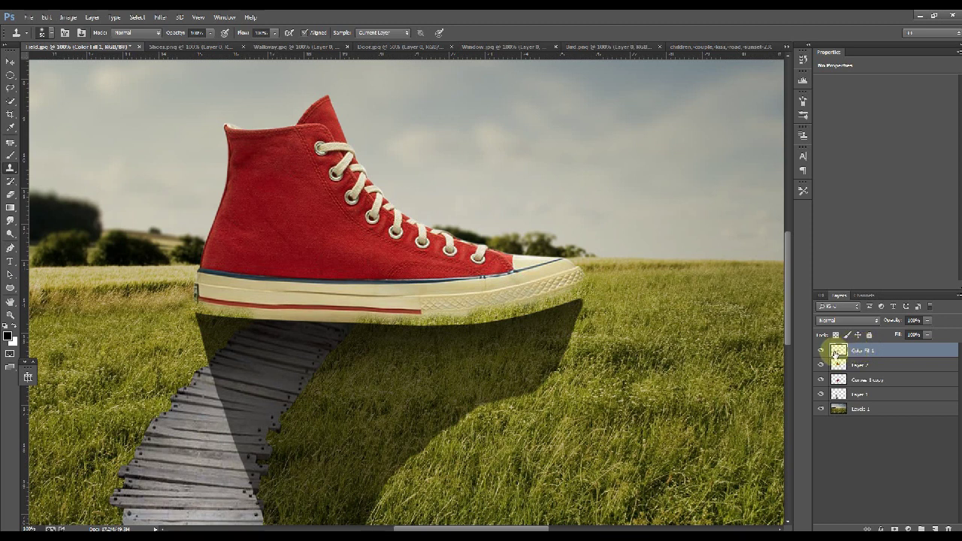
key("ctrl+alt+z")
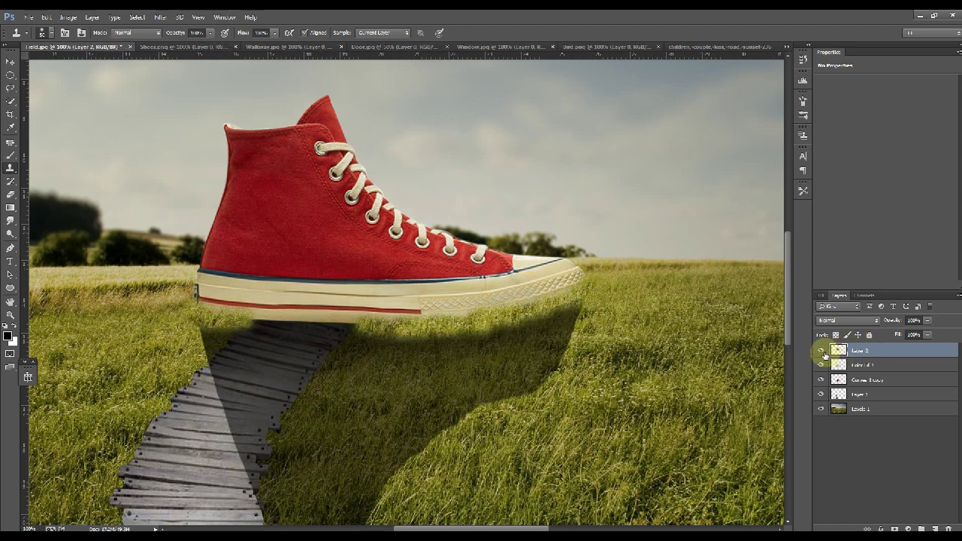
key("ctrl+alt+z")
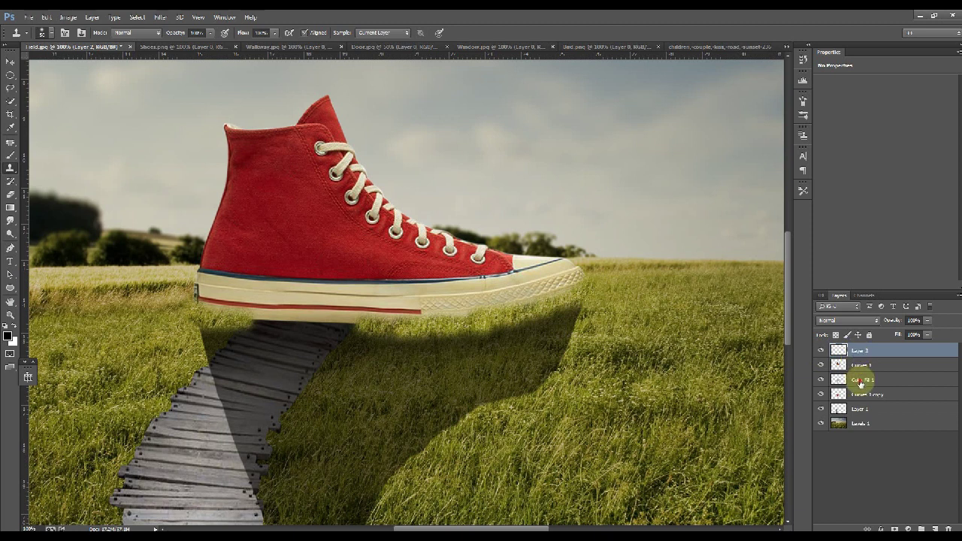
Check the effect of the Curves 1 copy layer by moving and hiding it, and delete it
left_click_drag(860, 381, 866, 346)
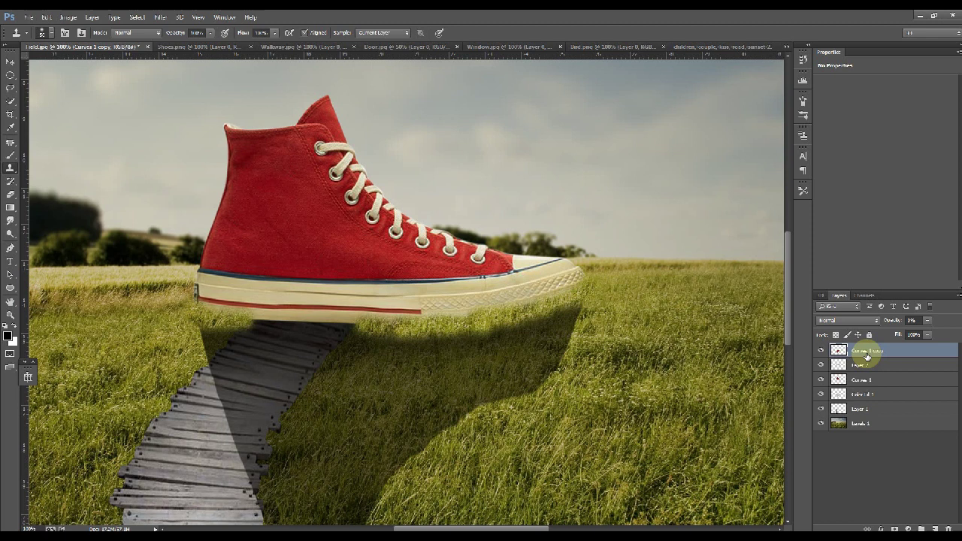
left_click(821, 351)
left_click(820, 351)
left_click(875, 351)
left_click_drag(875, 352, 870, 383)
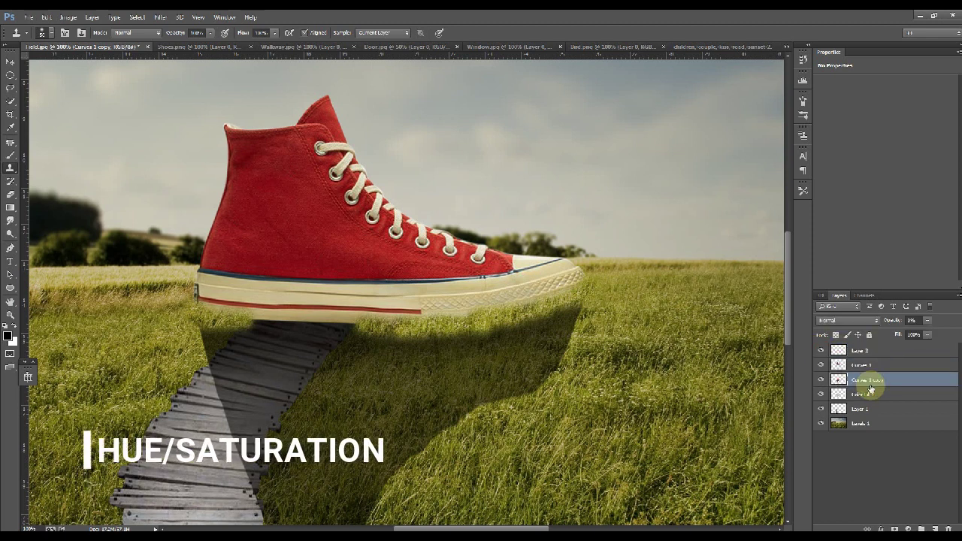
left_click(821, 381)
key("Delete")
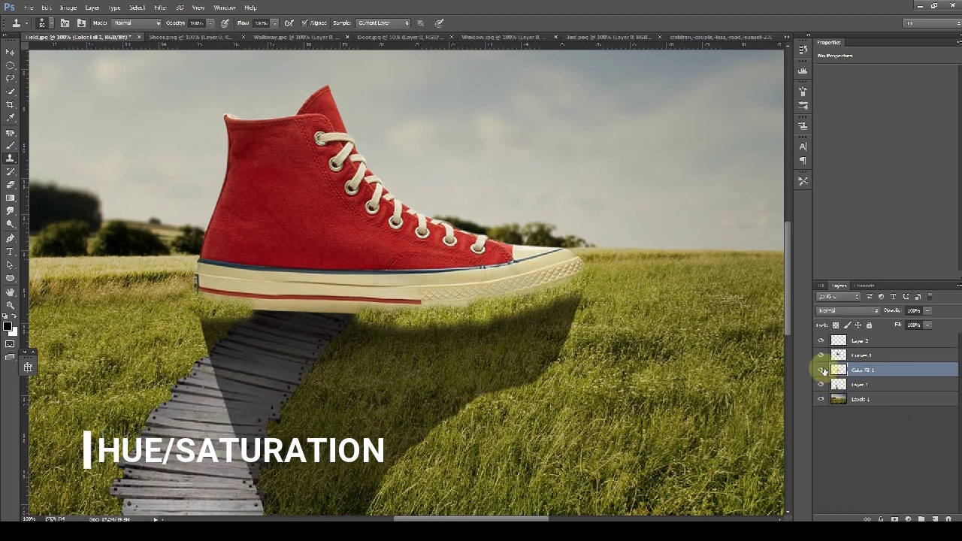
Move the Color Fill 1 shadow layer to the top of the layer stack and compare the image with and without it
left_click(820, 380)
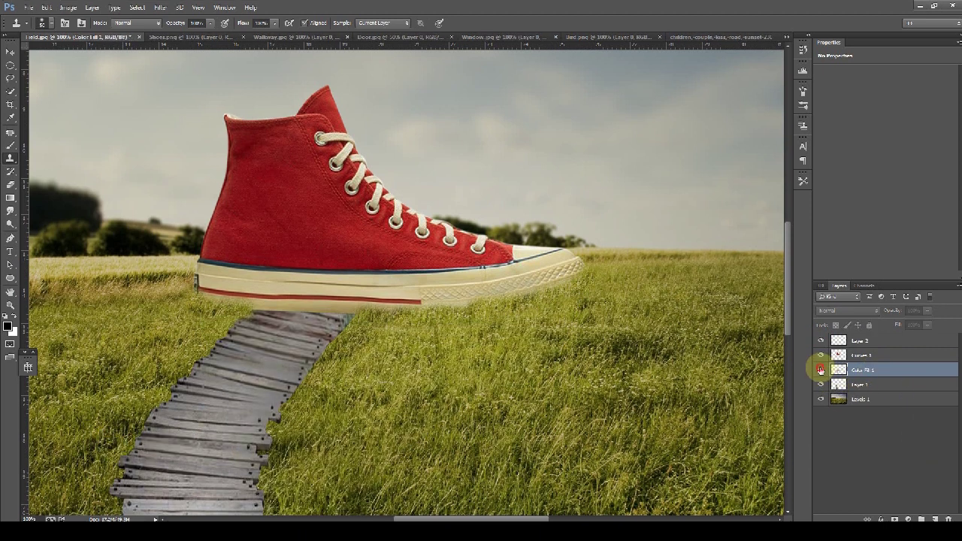
left_click(820, 370)
left_click_drag(859, 372, 864, 340)
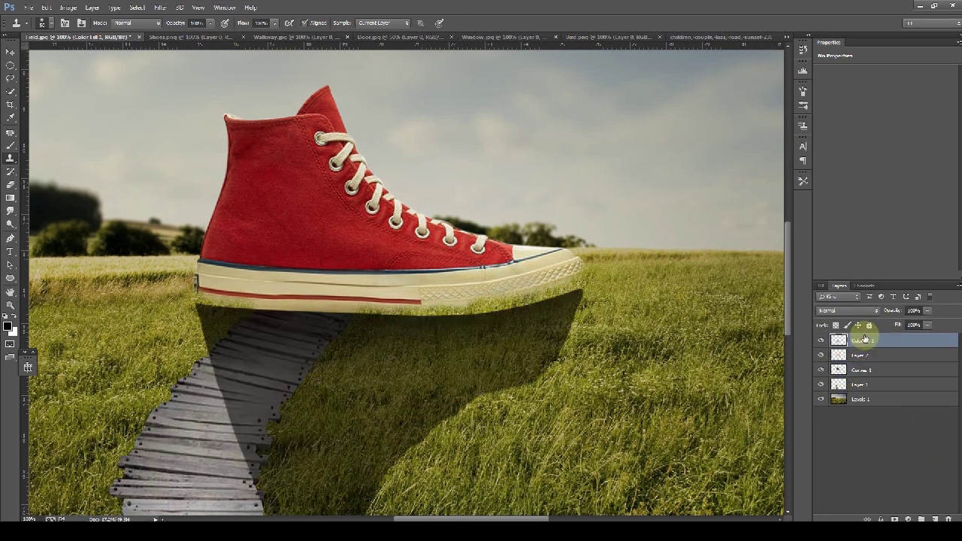
left_click(822, 342)
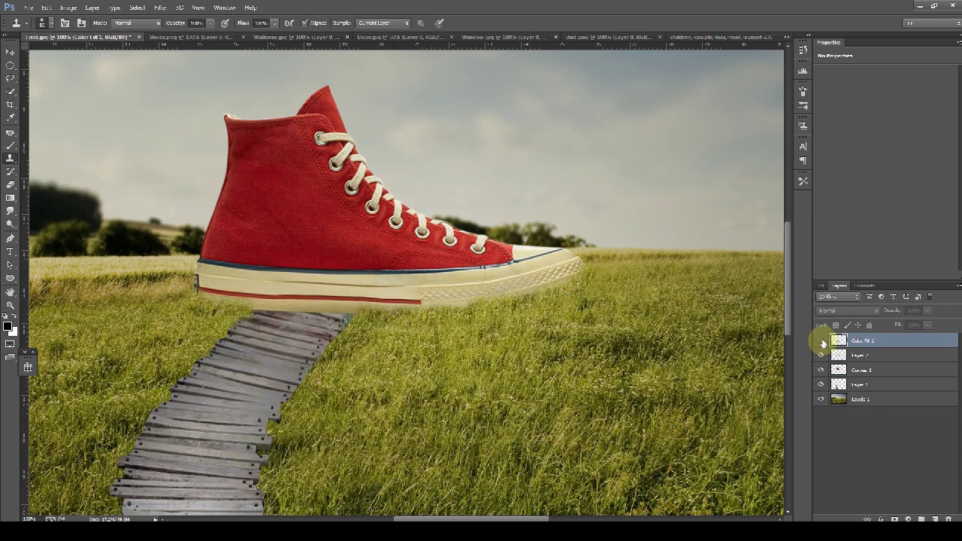
left_click(822, 343)
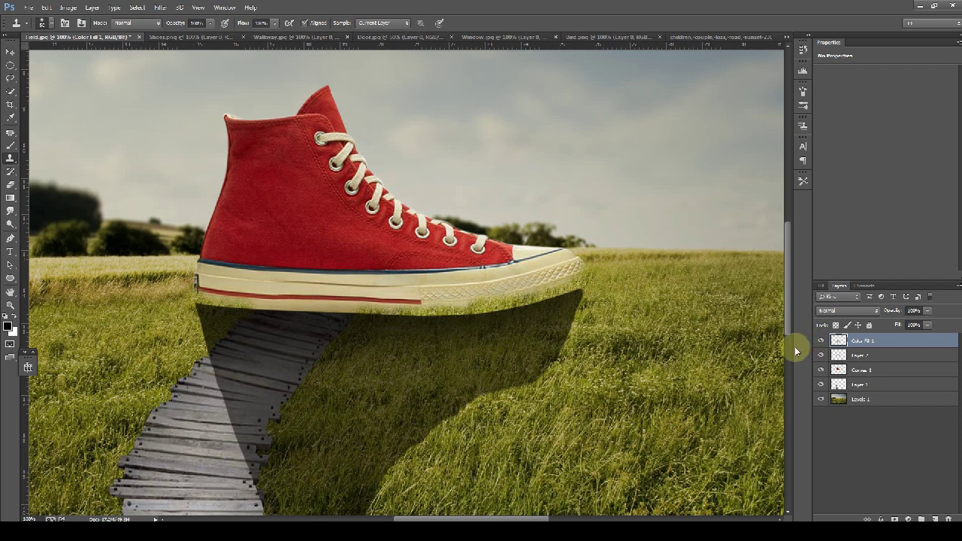
Set the Color Fill 1 layer's opacity to 50% and reposition the shadow slightly against the shoe's sole
key("v")
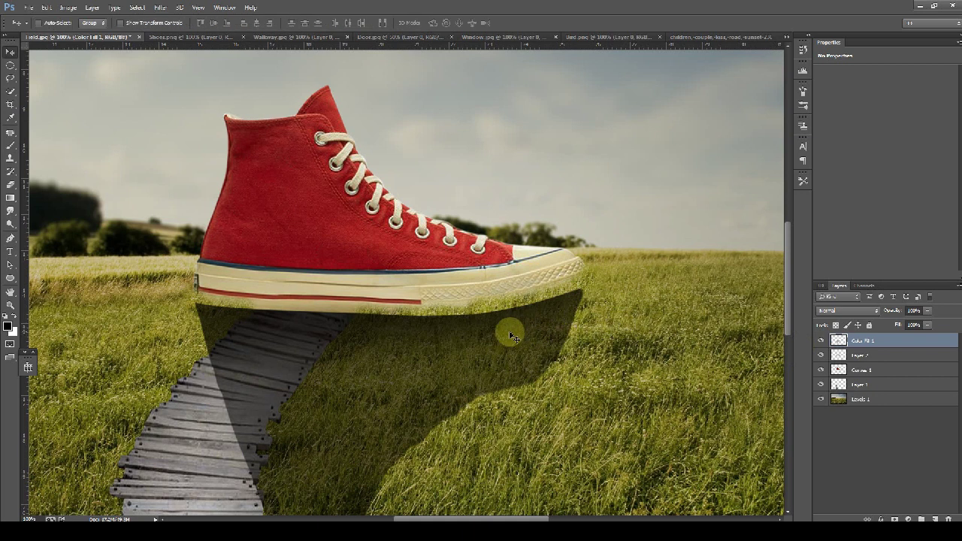
left_click_drag(507, 334, 501, 323)
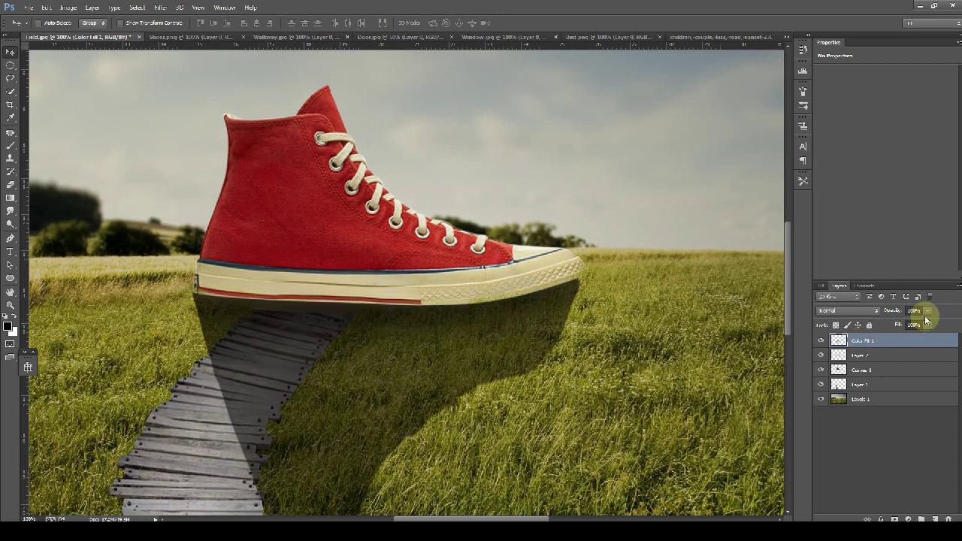
left_click(915, 311)
type("50")
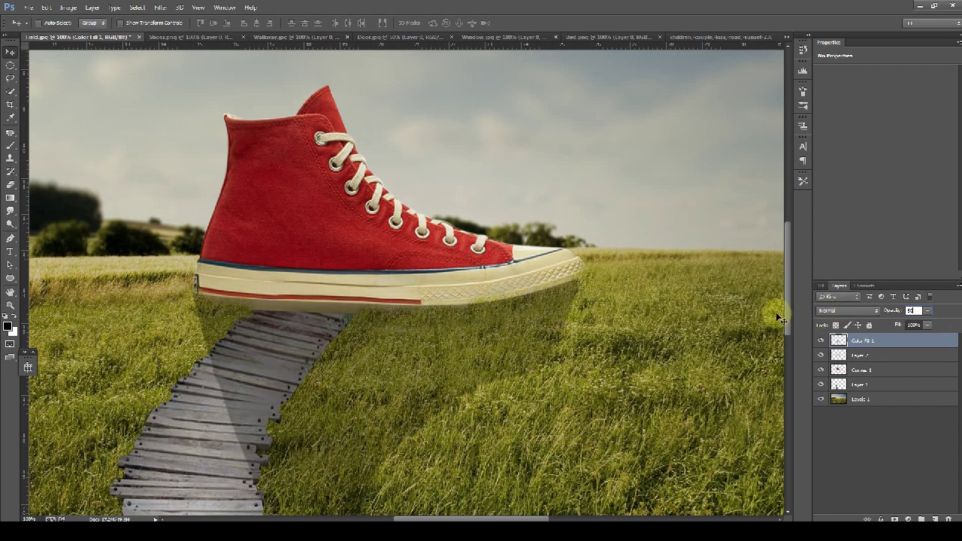
key("Return")
mouse_move(509, 345)
left_mouse_down()
mouse_move(507, 359)
mouse_move(501, 351)
left_mouse_up()
Add a new empty layer above the Color Fill 1 shadow and activate the Brush tool
key("b")
key("p")
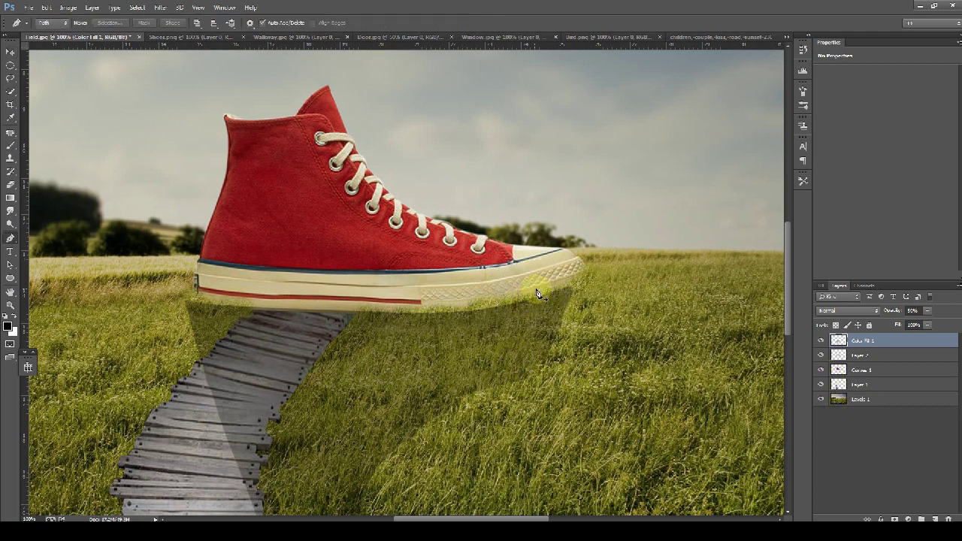
left_click(934, 519)
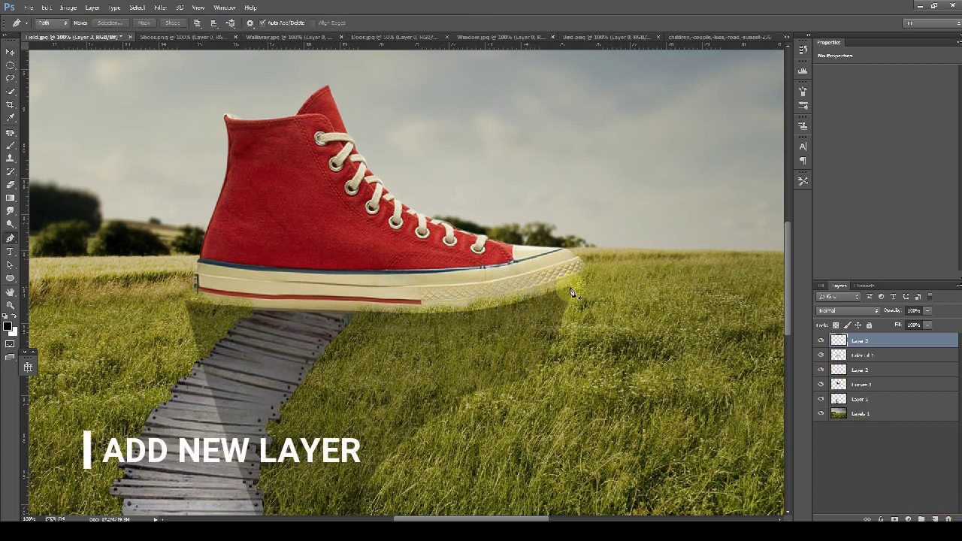
key("b")
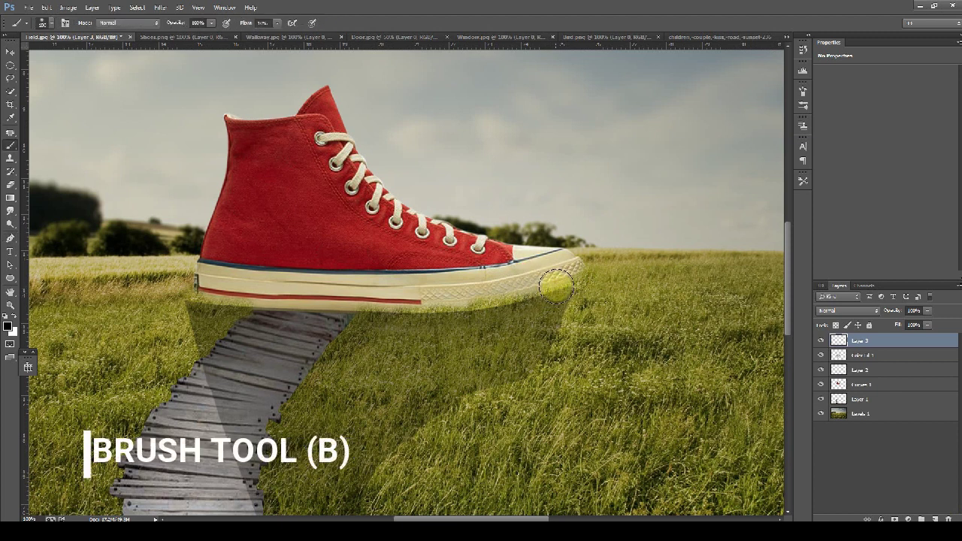
Load the shoe's outline as a selection, paint soft black shading over its sole and lower body on Layer 3, and deselect
mouse_move(563, 283)
left_mouse_down()
mouse_move(474, 303)
mouse_move(420, 302)
left_mouse_up()
left_click(834, 383, "ctrl")
key("bracketright")
key("bracketright")
key("bracketright")
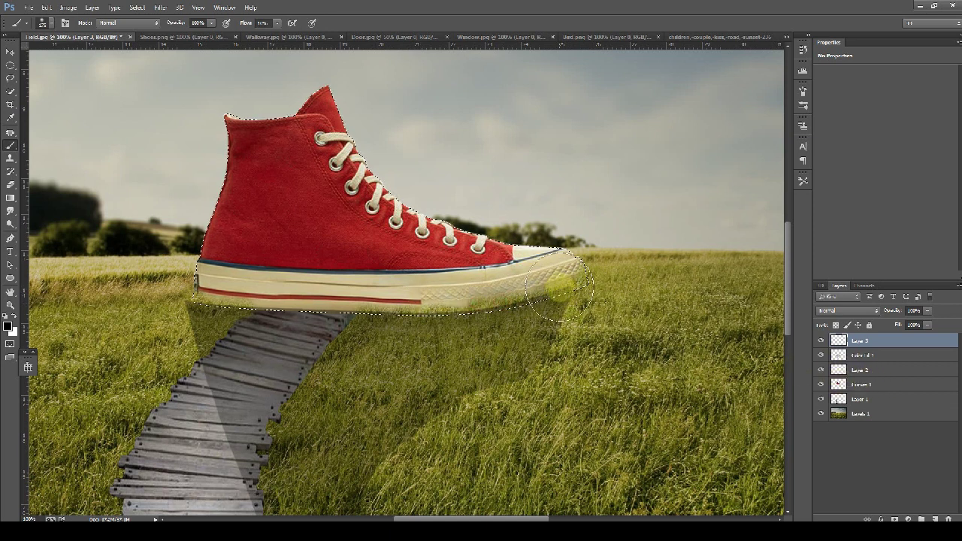
left_click(484, 286)
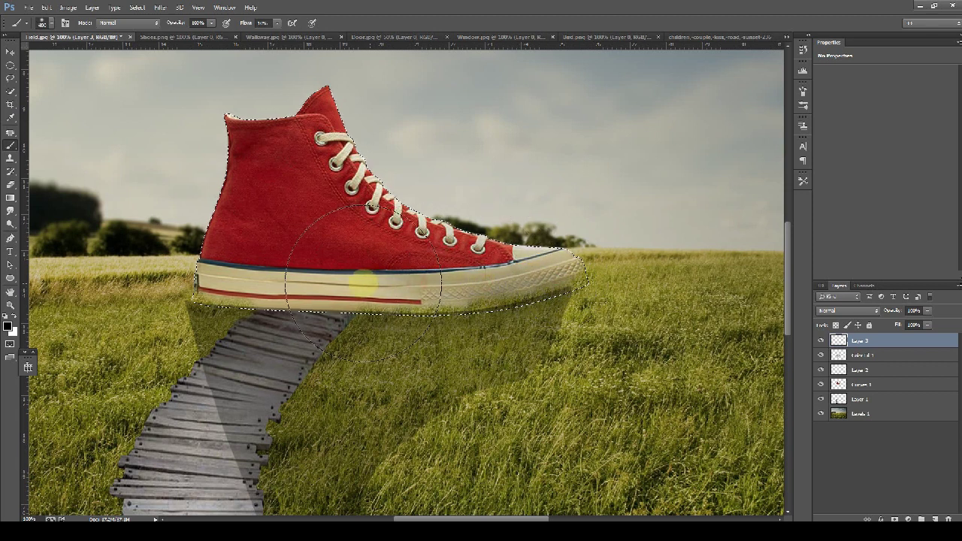
mouse_move(271, 283)
left_mouse_down()
mouse_move(271, 226)
mouse_move(291, 205)
mouse_move(470, 274)
left_mouse_up()
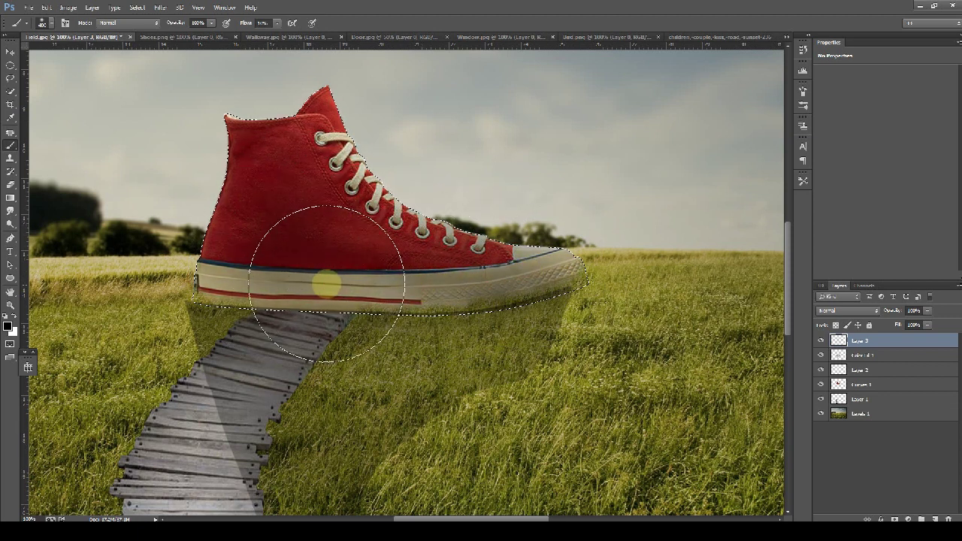
key("ctrl+d")
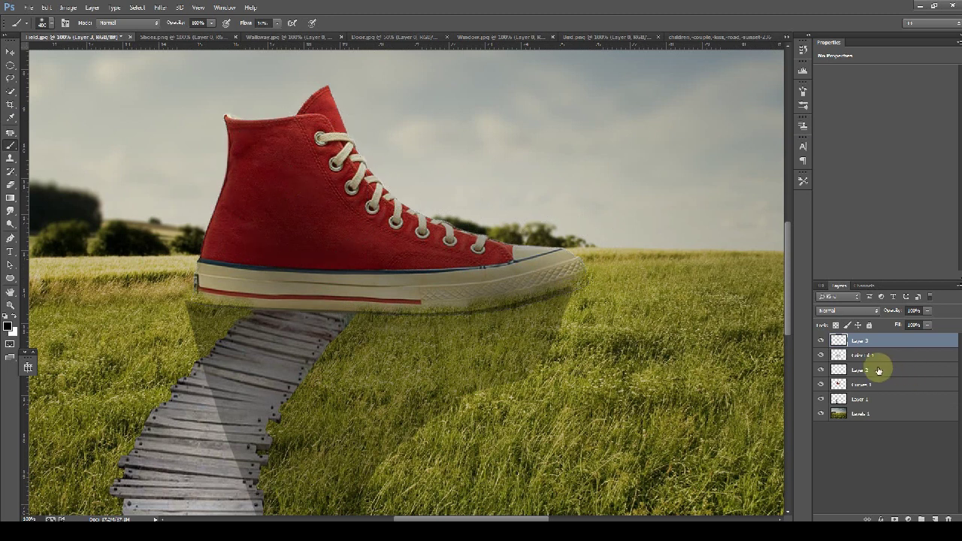
Erase the dark line of the Color Fill 1 shadow that shows in the grass below the front of the sole
left_click(855, 357)
key("v")
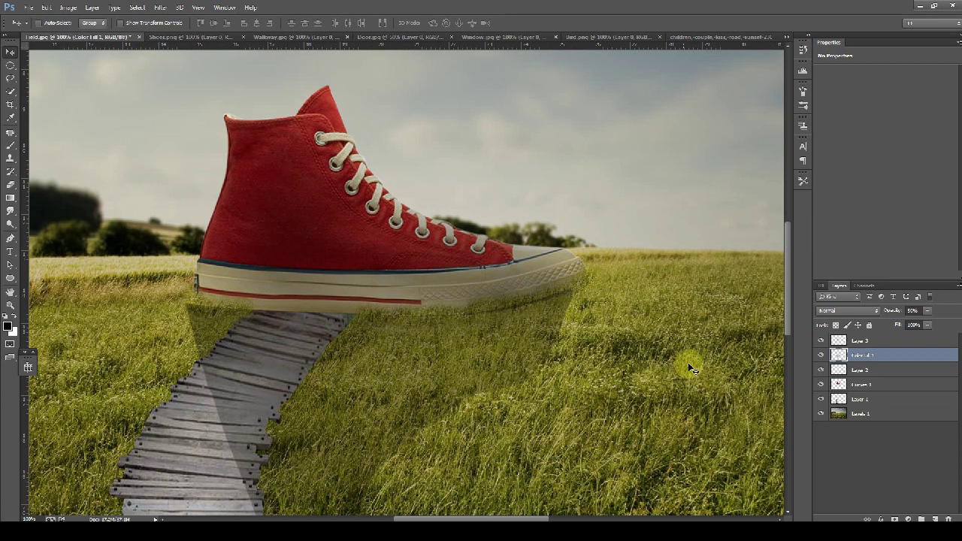
key("e")
scroll(568, 307, "up", 3)
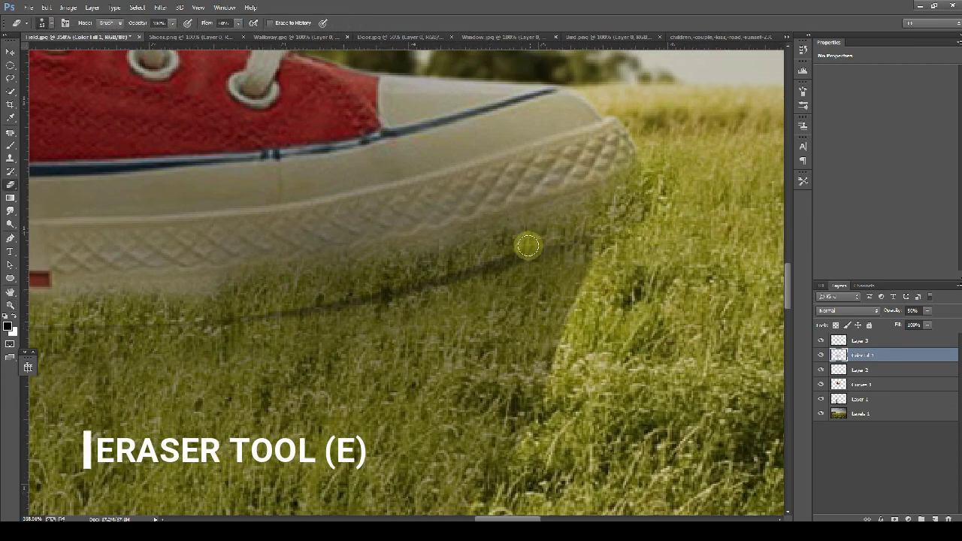
mouse_move(502, 250)
left_mouse_down()
mouse_move(393, 275)
mouse_move(440, 281)
mouse_move(359, 288)
mouse_move(461, 275)
mouse_move(223, 305)
mouse_move(475, 266)
mouse_move(586, 219)
mouse_move(272, 310)
mouse_move(159, 316)
left_mouse_up()
left_click_drag(225, 295, 367, 282)
left_click_drag(303, 299, 172, 299)
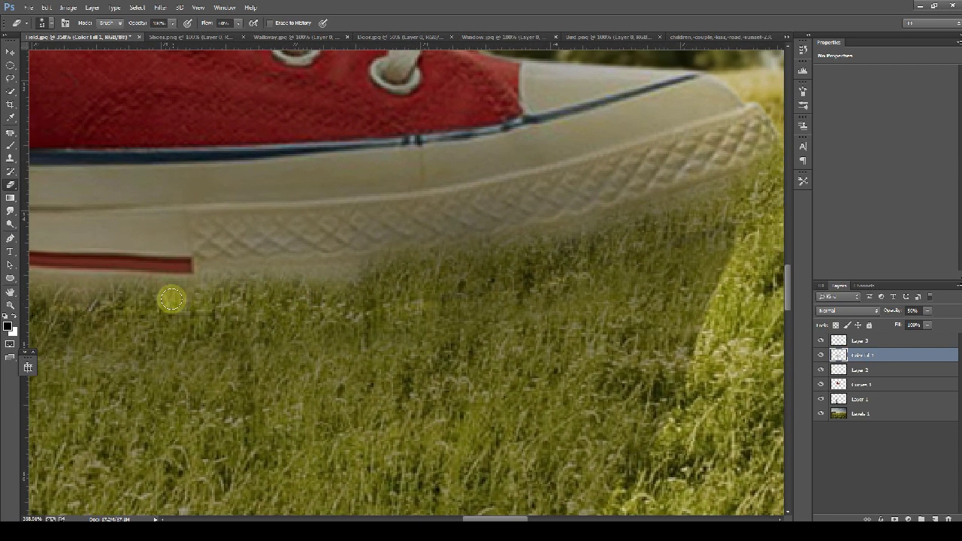
Skew the Color Fill 1 shadow so that its upper edge lines up with the shoe's heel
key("ctrl+0")
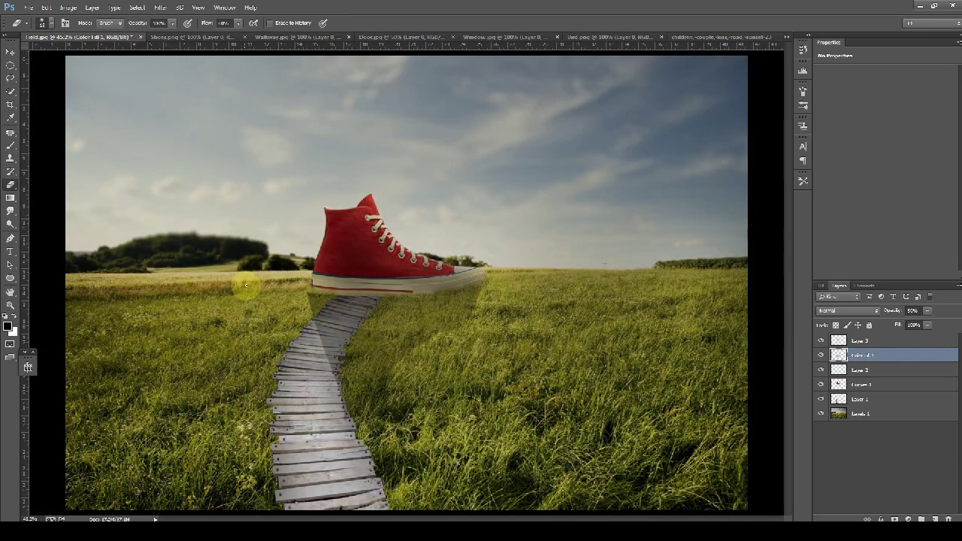
key("ctrl+plus")
key("ctrl+plus")
key("ctrl+plus")
key("ctrl+plus")
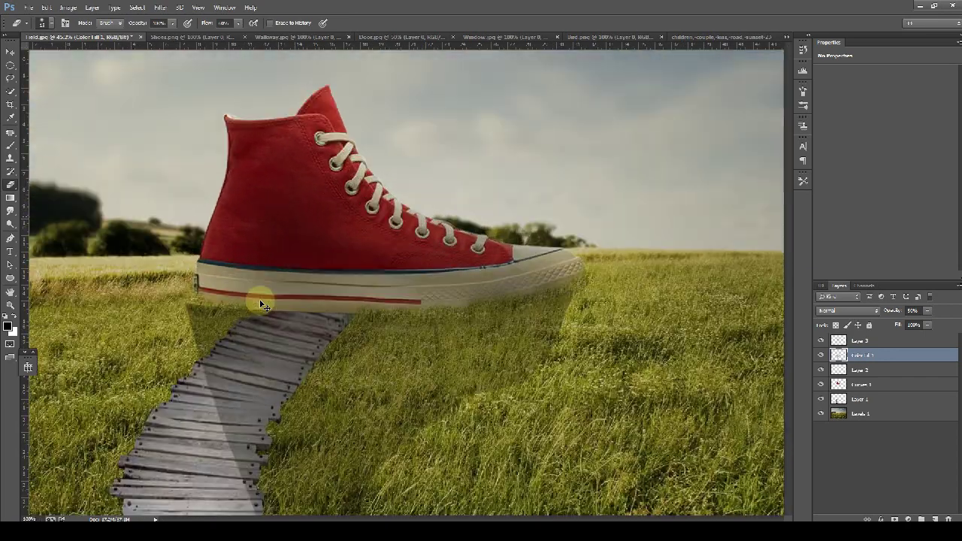
scroll(159, 306, "left", 10)
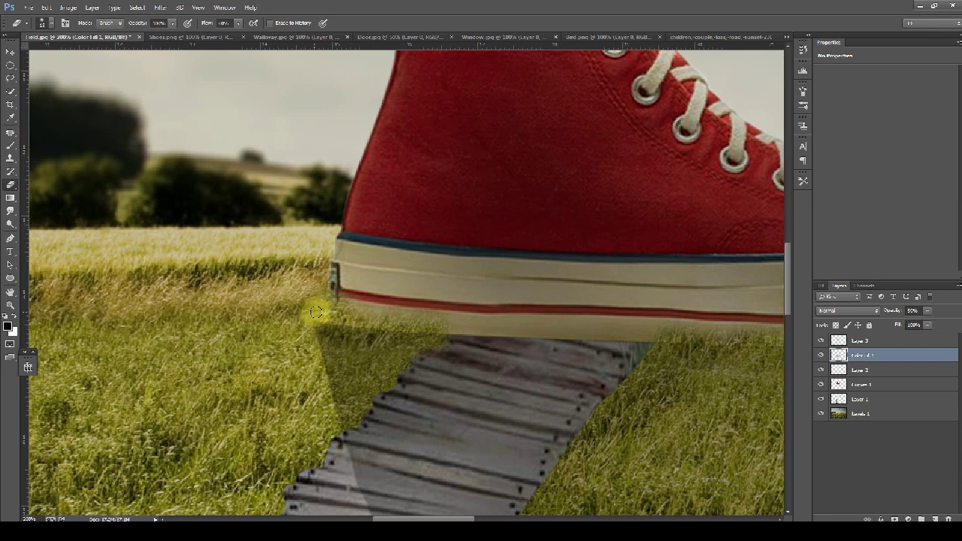
key("ctrl+t")
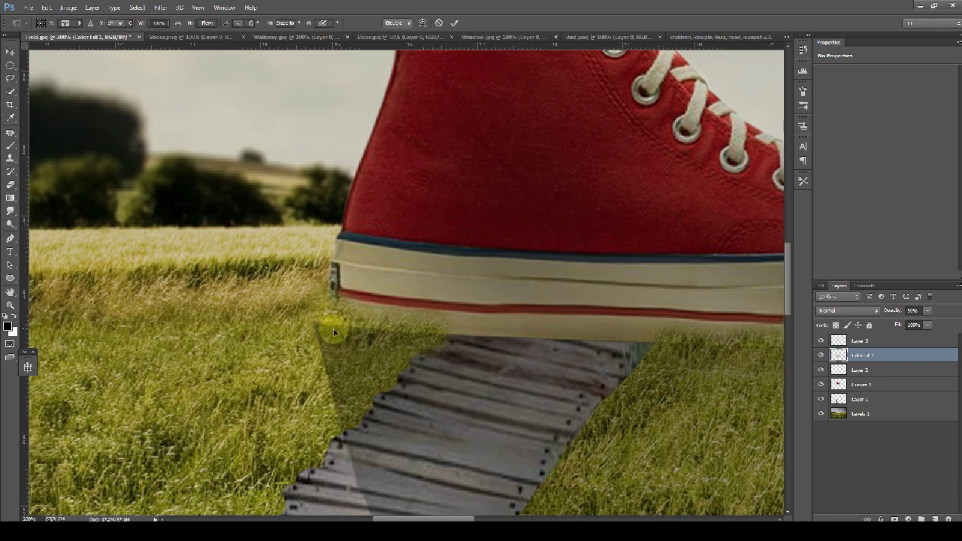
right_click(334, 328)
left_click(360, 374)
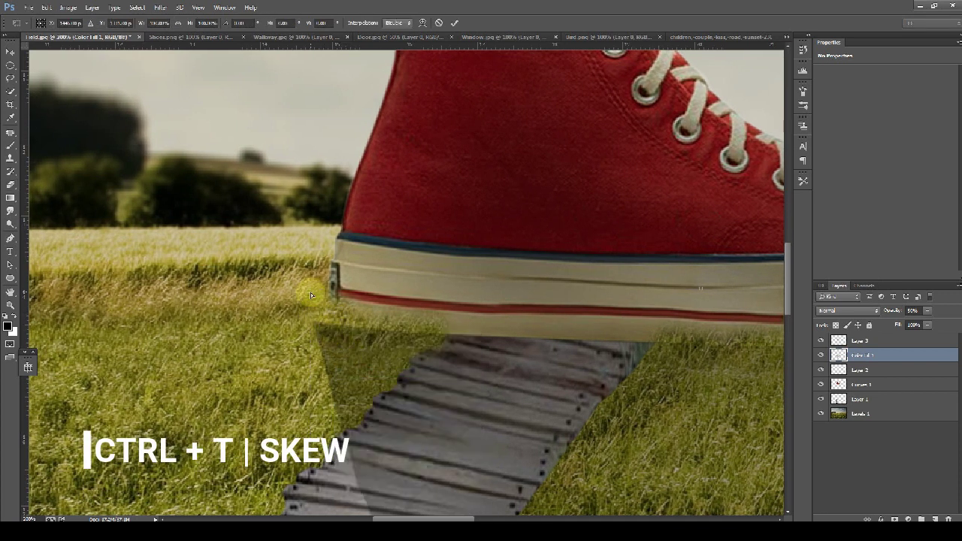
left_click_drag(333, 275, 324, 281)
key("Return")
Erase the leftover shadow edge along the bottom of the sole from the heel to the middle of the shoe
key("e")
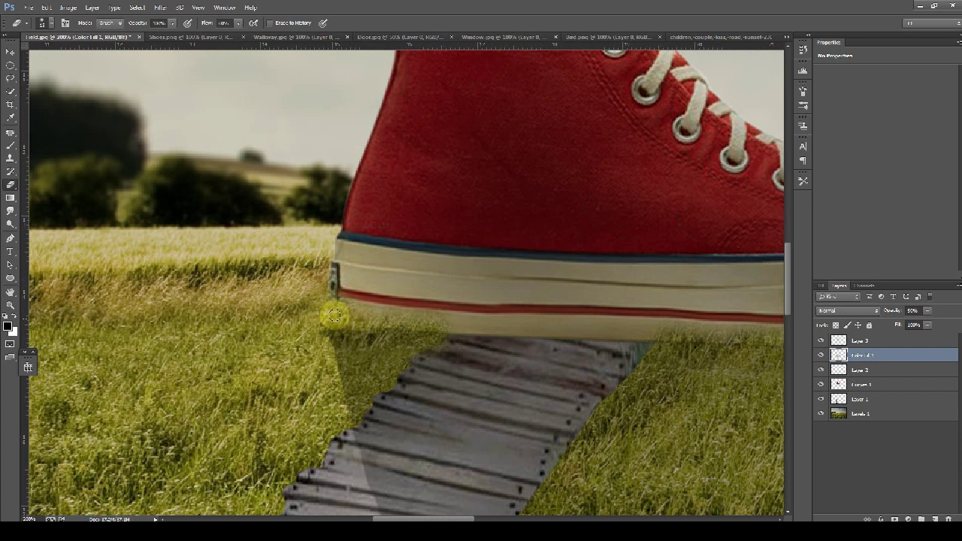
mouse_move(400, 323)
left_mouse_down()
mouse_move(668, 328)
mouse_move(620, 329)
mouse_move(661, 336)
mouse_move(636, 337)
mouse_move(413, 315)
left_mouse_up()
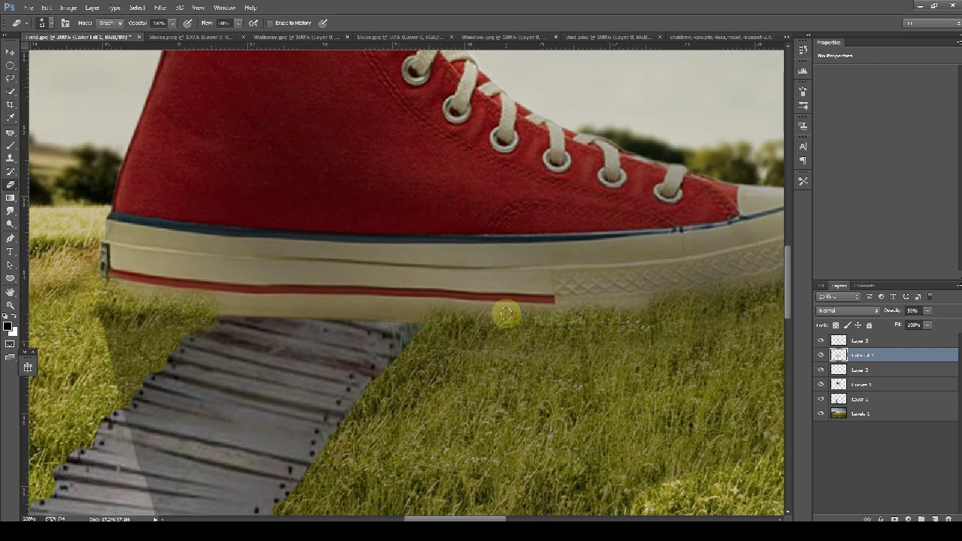
mouse_move(551, 320)
left_mouse_down()
mouse_move(648, 314)
mouse_move(539, 319)
mouse_move(600, 318)
left_mouse_up()
left_click_drag(677, 311, 570, 317)
mouse_move(228, 307)
left_mouse_down()
mouse_move(107, 296)
mouse_move(127, 299)
left_mouse_up()
left_click_drag(659, 309, 298, 315)
Soften the shadow's outer edges beside the heel, along the walkway and near the toe with a larger eraser
key("ctrl+0")
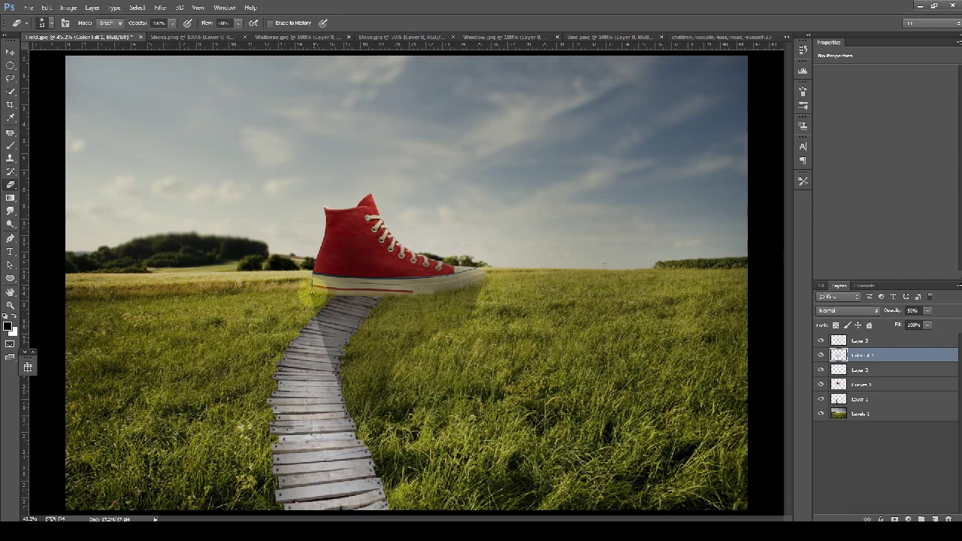
scroll(314, 308, "up", 4)
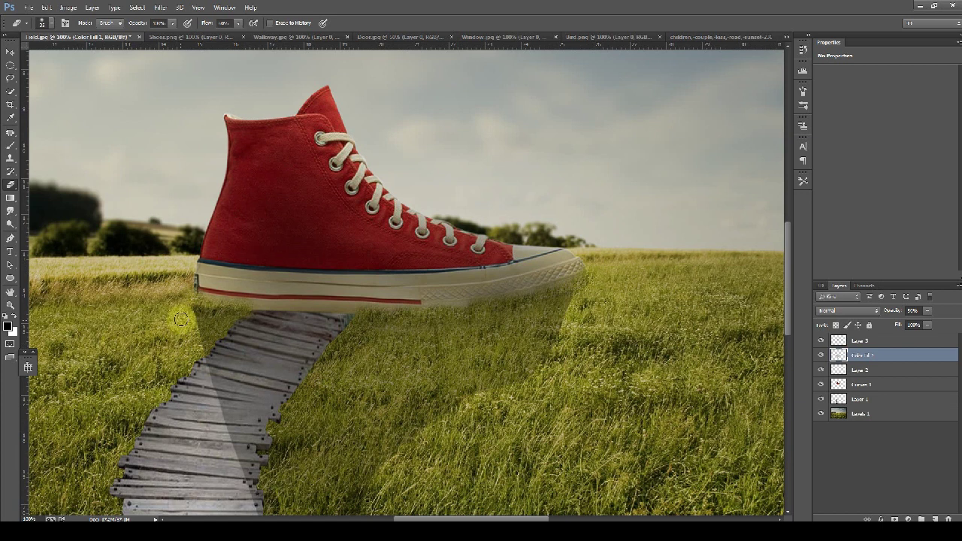
left_click_drag(185, 319, 200, 374)
mouse_move(188, 312)
left_mouse_down()
mouse_move(242, 489)
mouse_move(257, 506)
mouse_move(224, 423)
left_mouse_up()
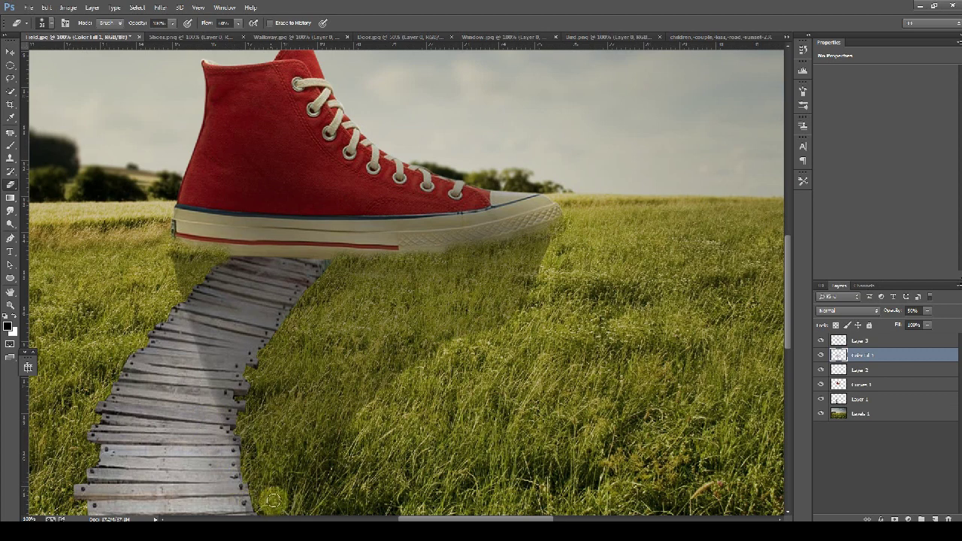
scroll(307, 434, "down", 3)
left_click_drag(571, 208, 570, 202)
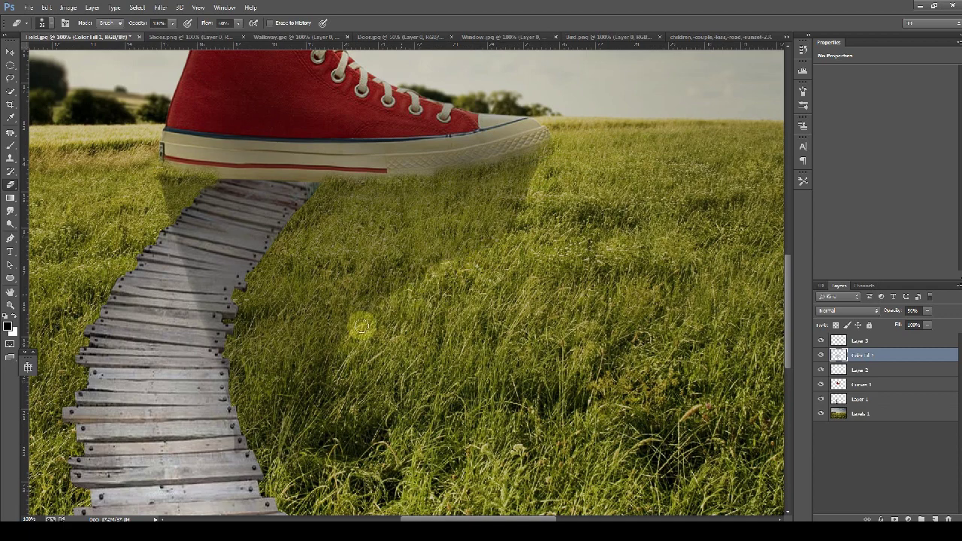
Add a new layer above Color Fill 1, choose a leafy-branch brush tip and reduce its size
key("ctrl+minus")
key("ctrl+minus")
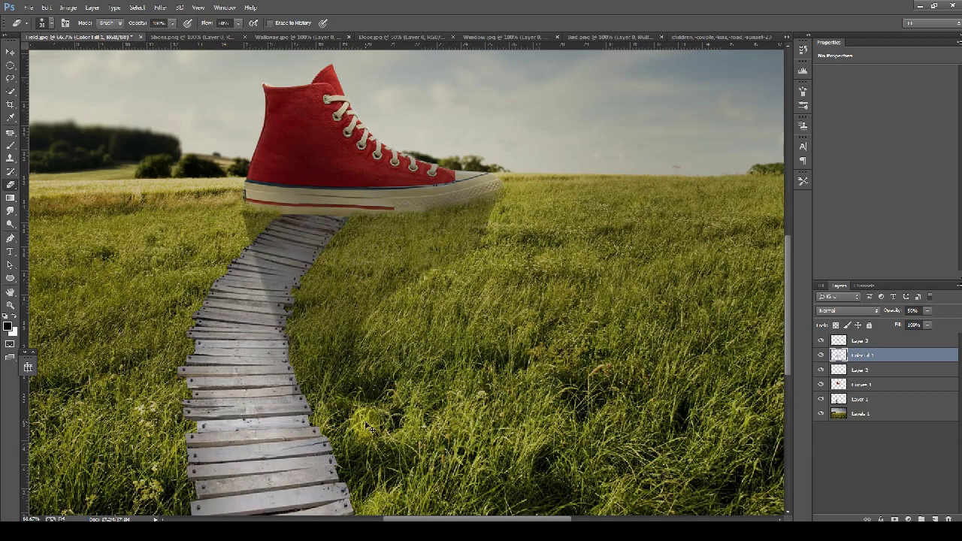
key("ctrl+minus")
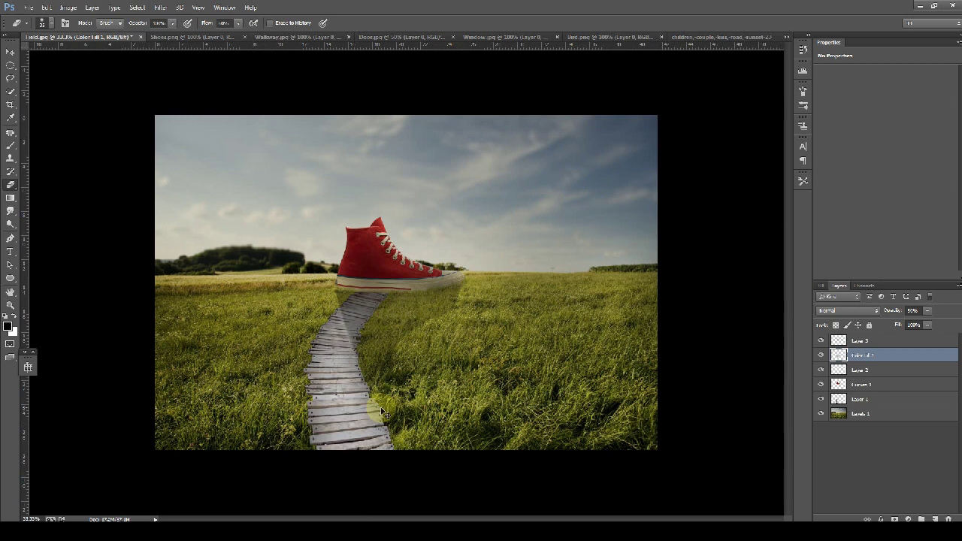
key("ctrl+plus")
key("ctrl+plus")
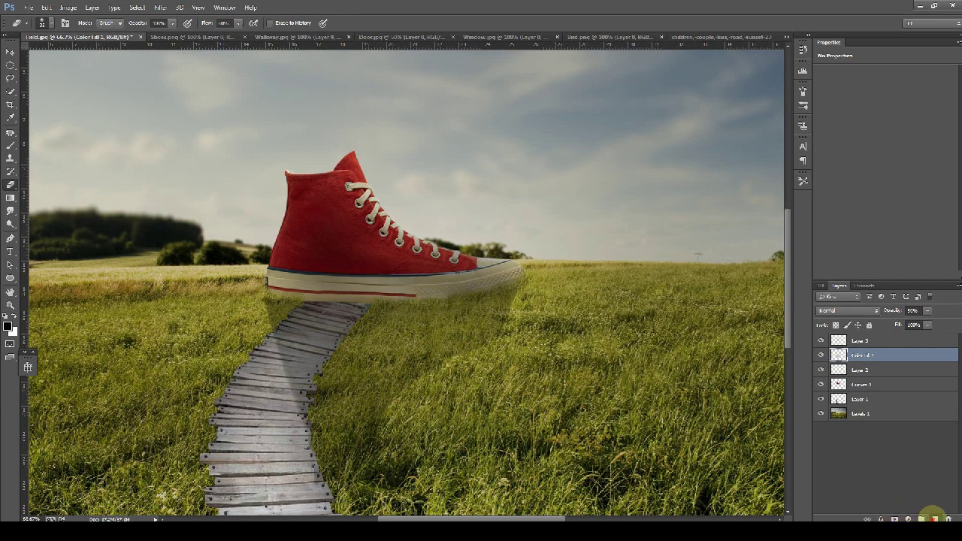
left_click(932, 517)
key("b")
right_click(379, 330)
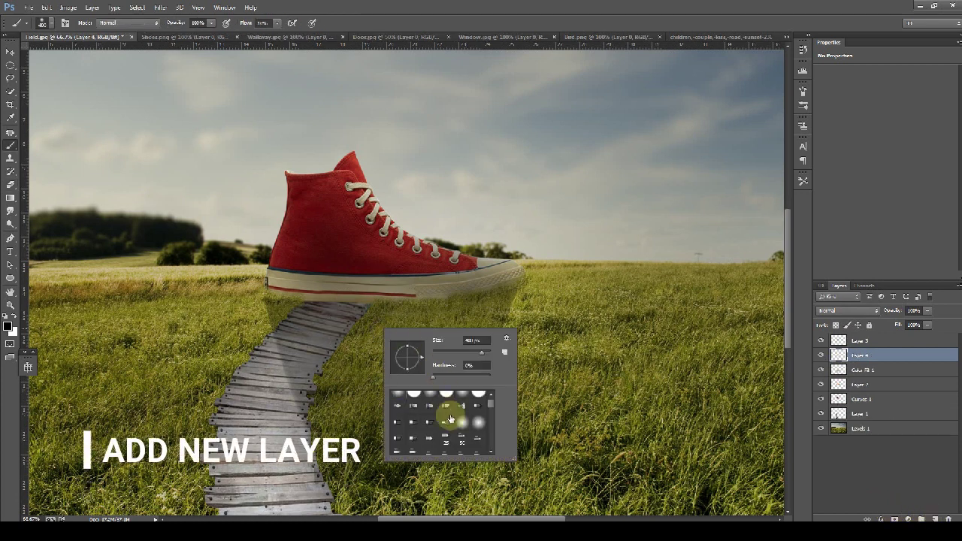
left_click_drag(492, 403, 490, 447)
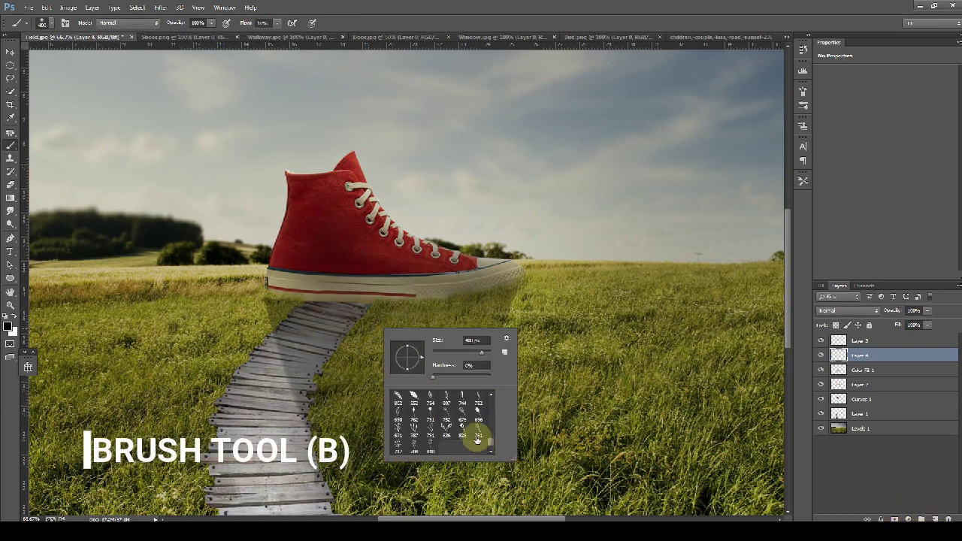
scroll(457, 413, "up", 1)
scroll(470, 408, "up", 1)
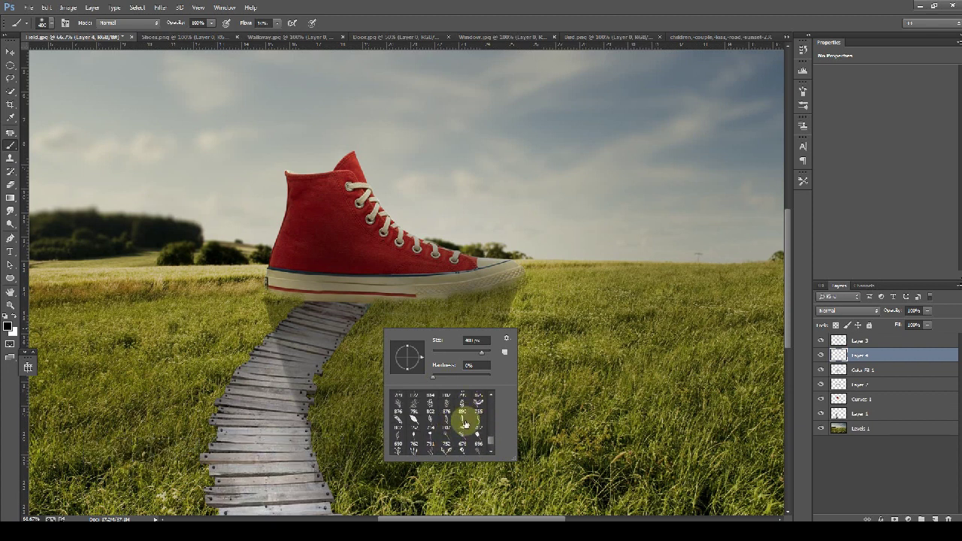
scroll(471, 413, "up", 1)
scroll(462, 406, "up", 1)
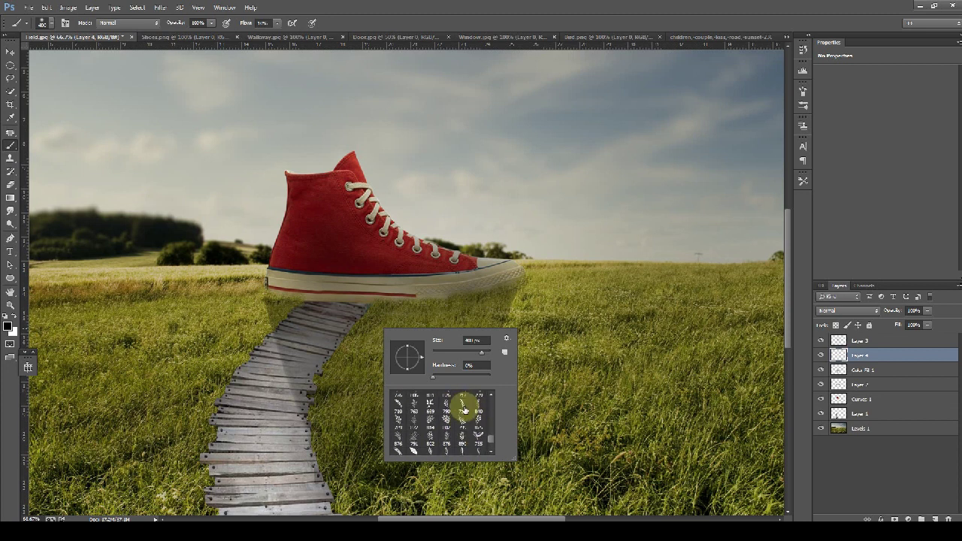
double_click(415, 411)
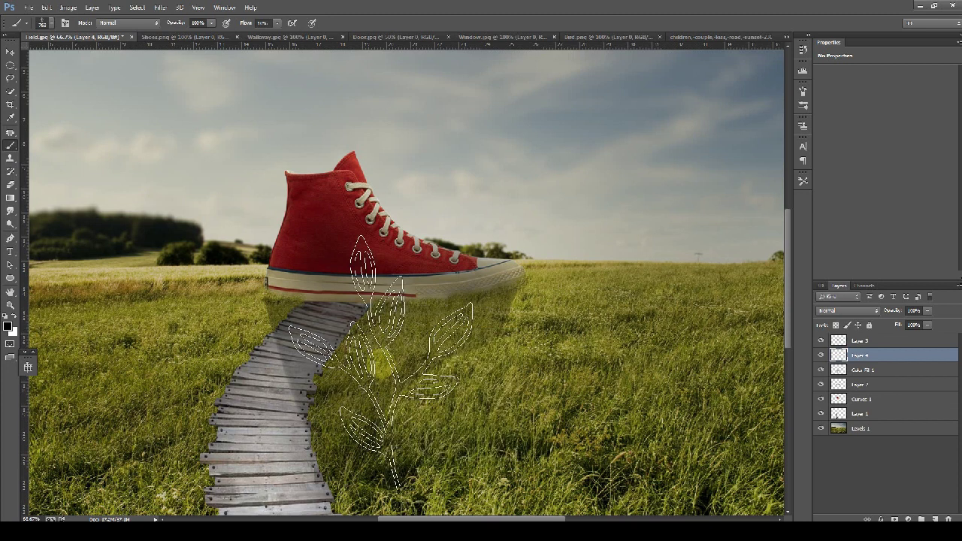
key("bracketleft")
key("bracketleft")
key("bracketleft")
key("bracketleft")
key("bracketleft")
key("bracketleft")
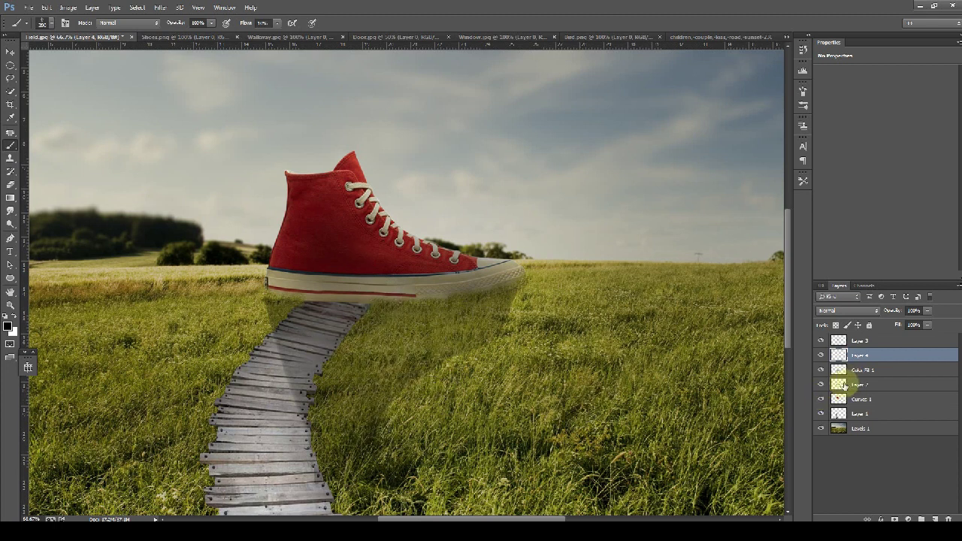
Identify the walkway layer by toggling the visibility of the lower layers, and move Layer 4 directly above it
left_click(822, 371)
left_click(822, 371)
left_click(822, 385)
left_click(822, 385)
left_click(821, 398)
left_click(822, 399)
left_click(821, 413)
left_click(820, 412)
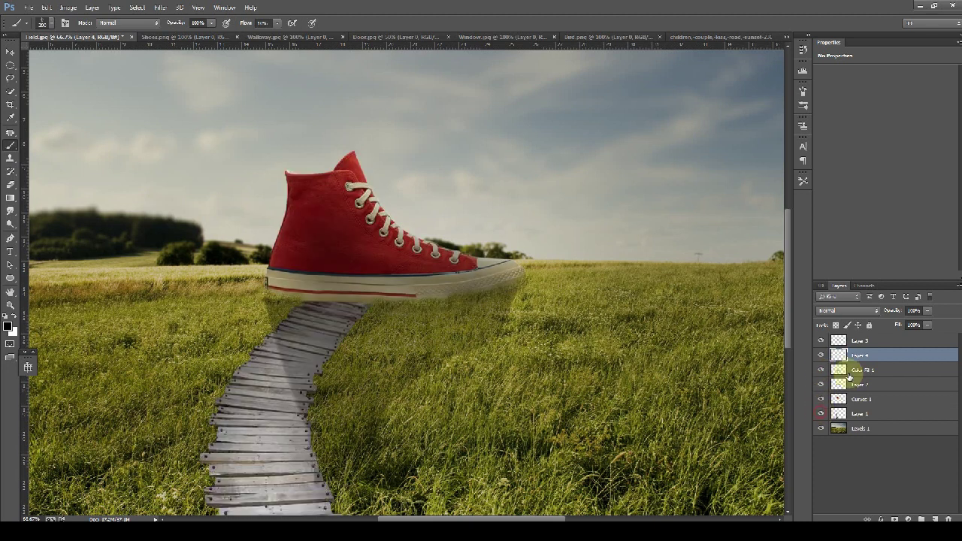
left_click_drag(863, 358, 857, 407)
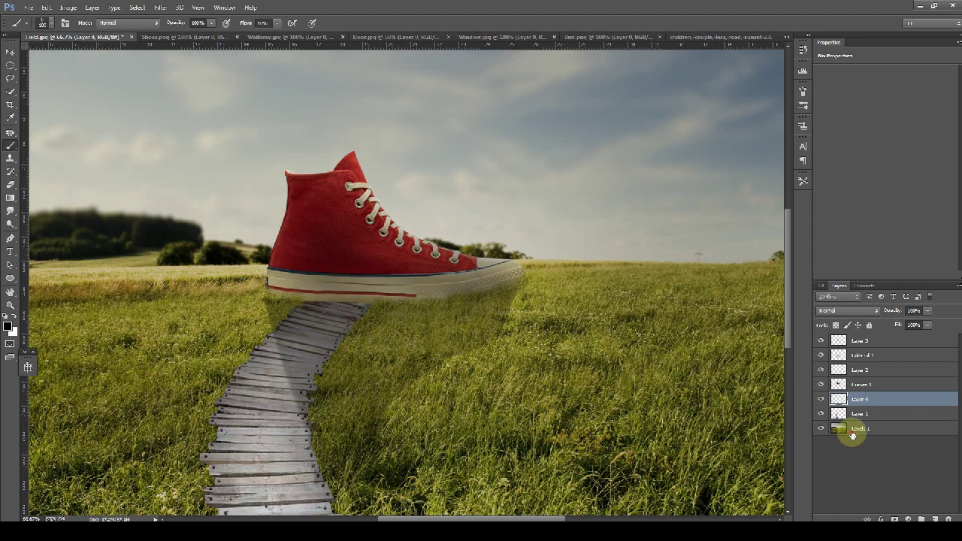
Sample a green from the grass on the Levels 1 layer as the brush colour and reselect Layer 4
left_click(852, 435)
left_click(485, 390, "alt")
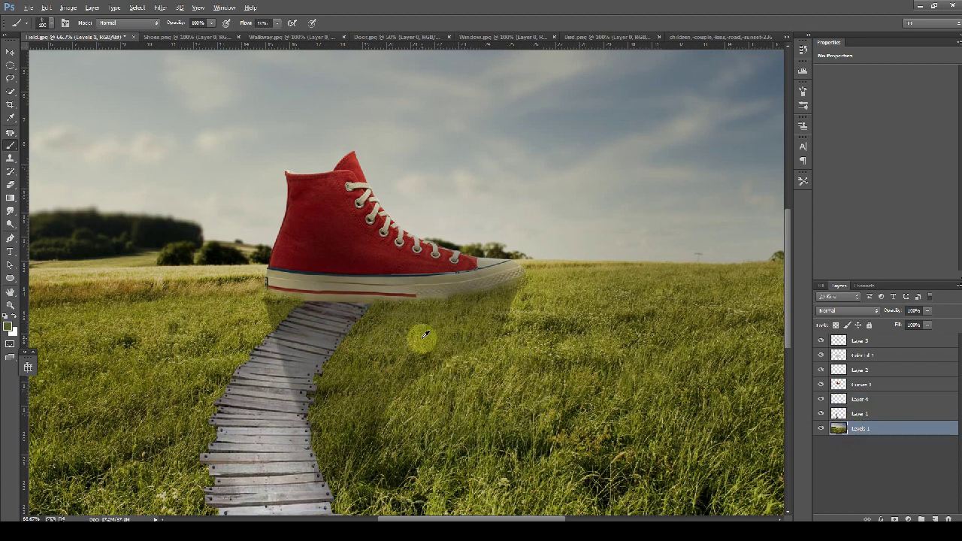
left_click(849, 399)
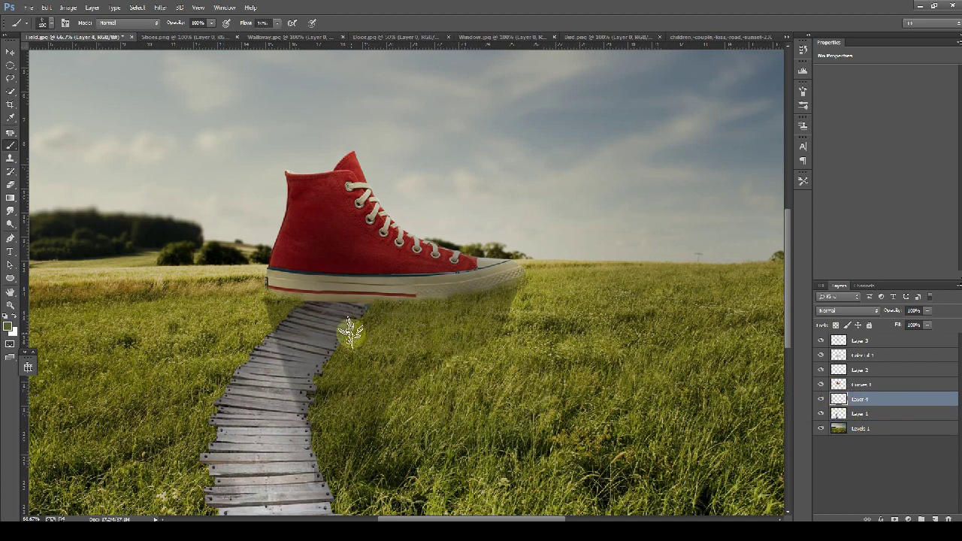
Rotate the leafy brush tip, set its flow to 20% and paint foliage along the walkway's right edge on Layer 4
right_click(350, 331)
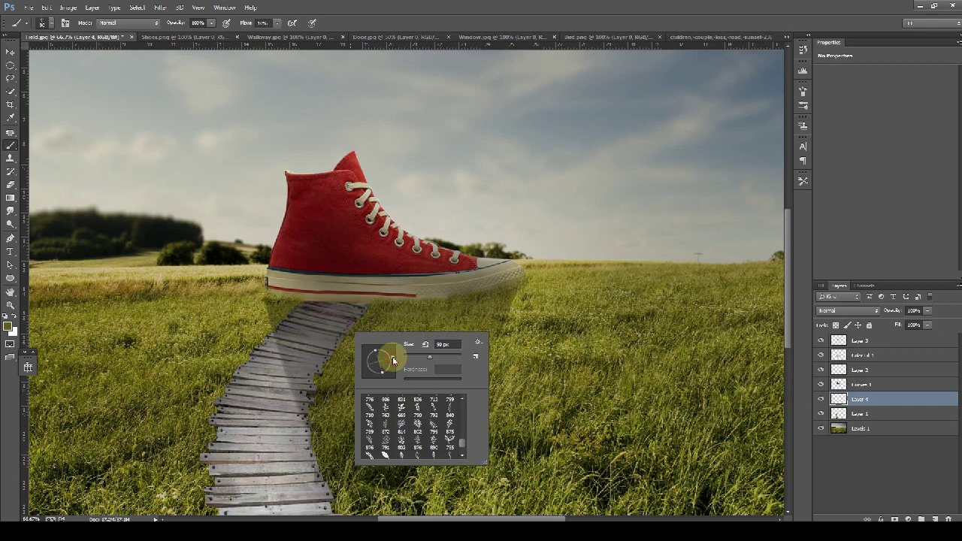
left_click(355, 321)
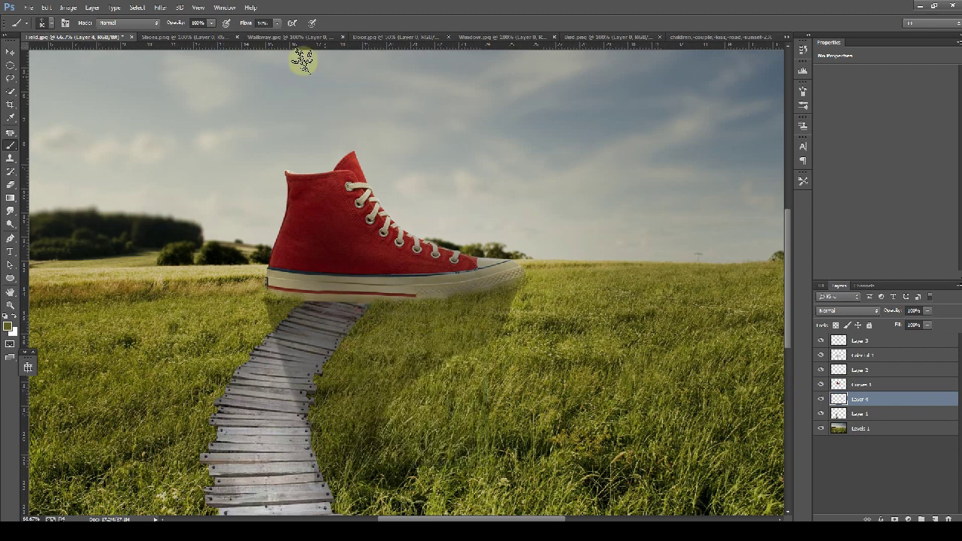
left_click(264, 22)
type("20")
key("Return")
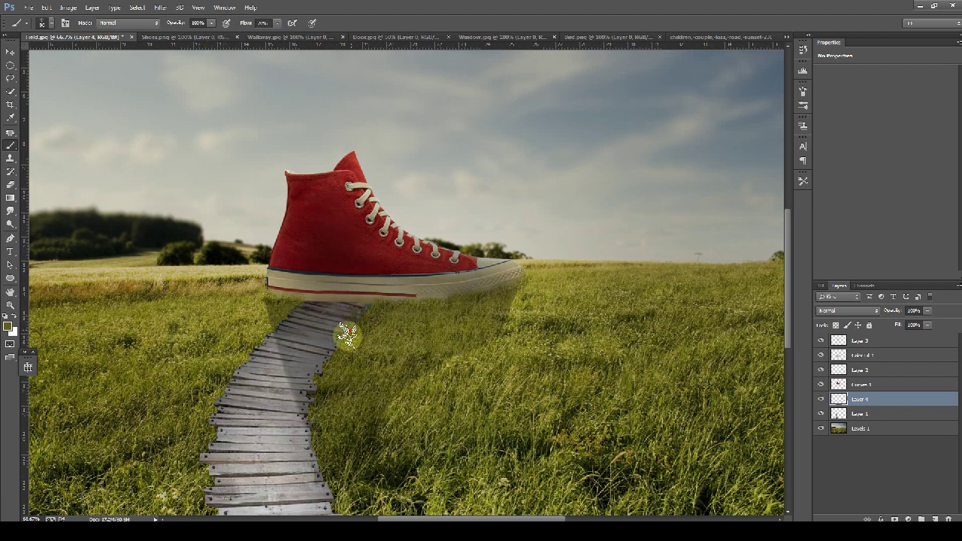
left_click(332, 357)
left_click_drag(319, 389, 313, 404)
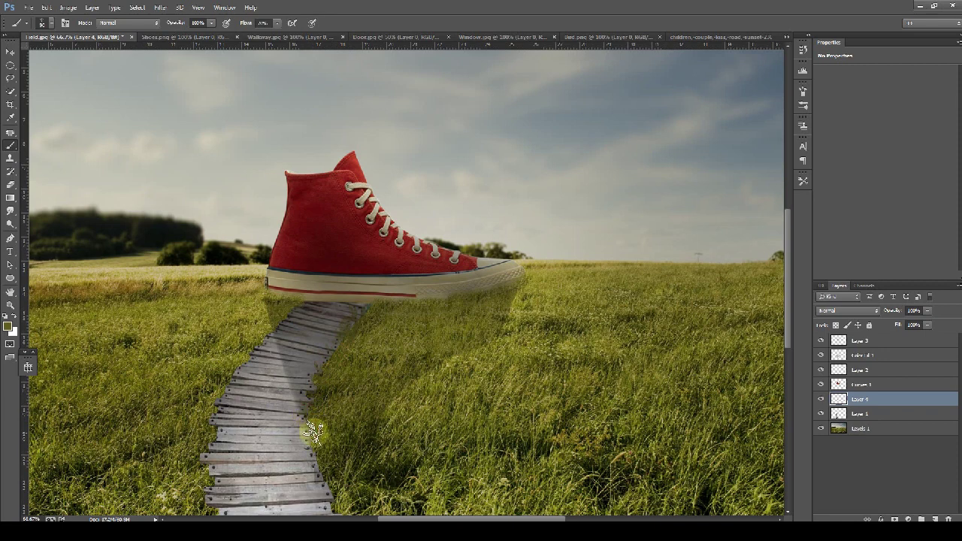
scroll(317, 402, "down", 3)
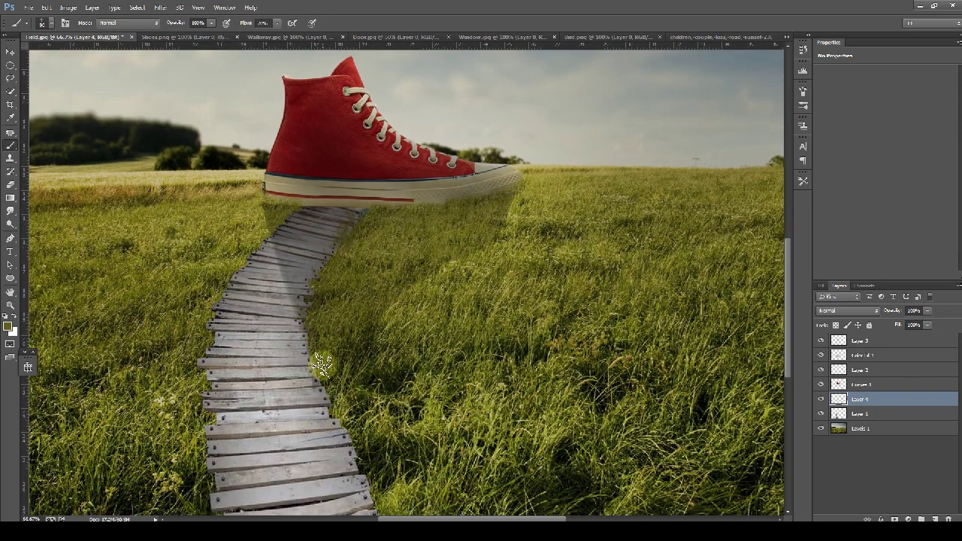
left_click_drag(312, 355, 327, 382)
left_click_drag(328, 275, 340, 243)
Choose a different leafy brush tip, reduce its size and paint foliage over the walkway's lower right edge
right_click(357, 221)
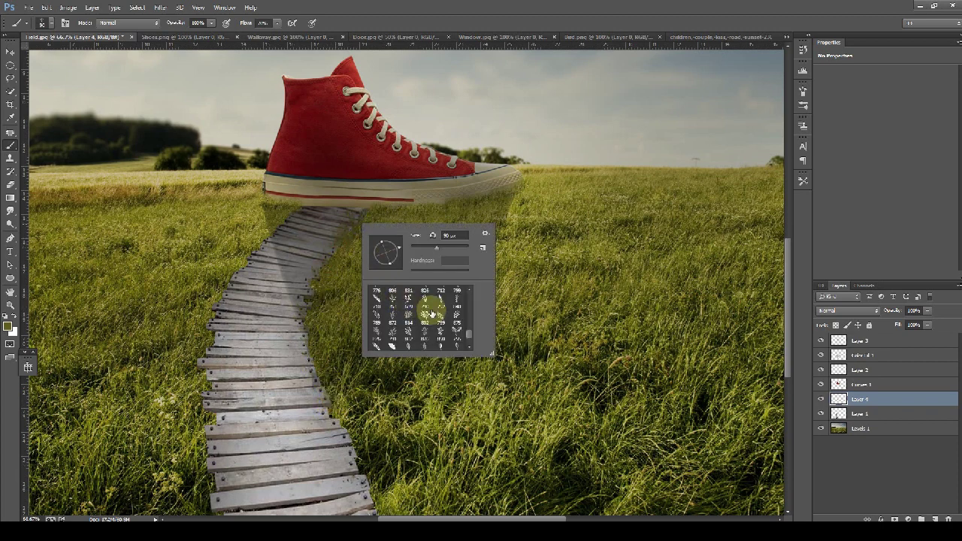
double_click(381, 302)
key("bracketleft")
key("bracketleft")
key("bracketleft")
key("bracketleft")
key("bracketleft")
key("bracketleft")
key("bracketleft")
key("bracketleft")
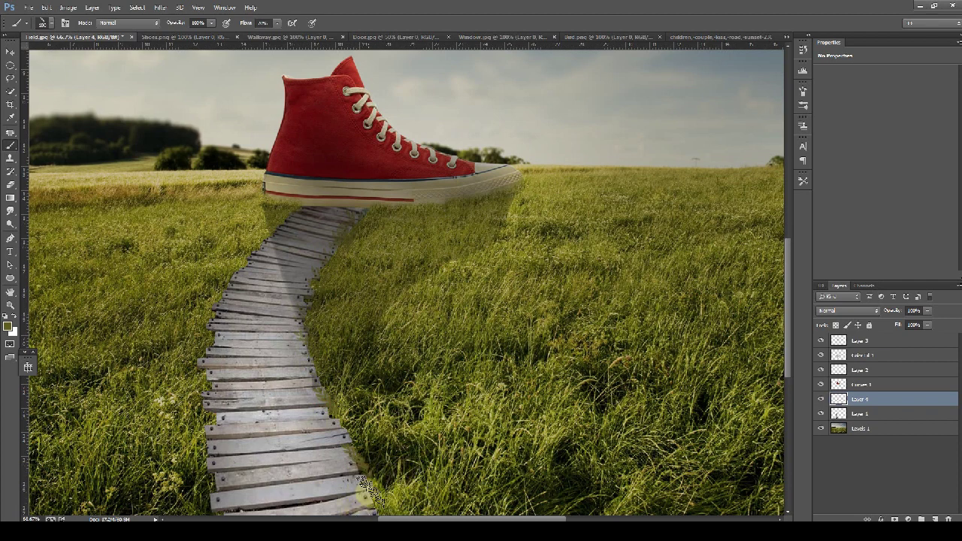
Try other foliage brush tips at the walkway's lower left edge, shrinking the oversized one
scroll(376, 466, "down", 2)
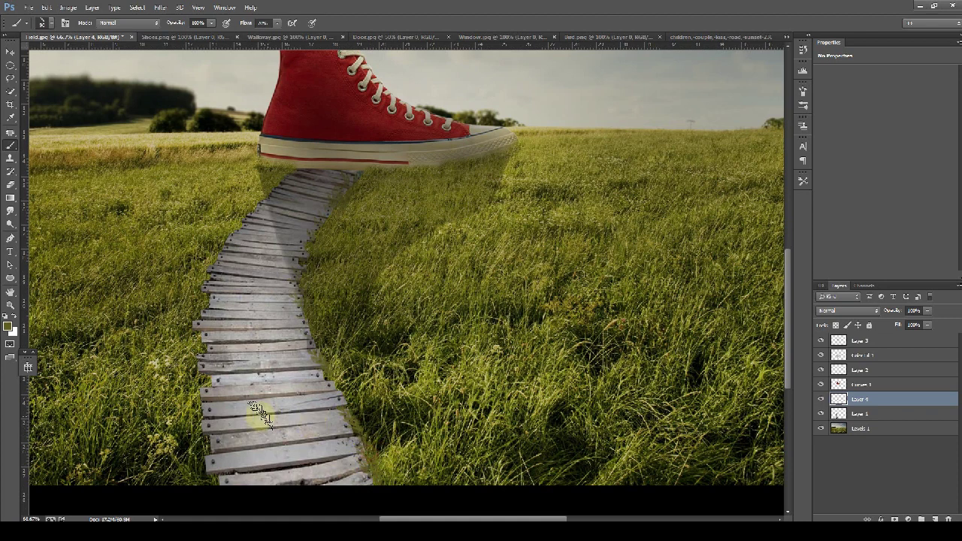
right_click(211, 368)
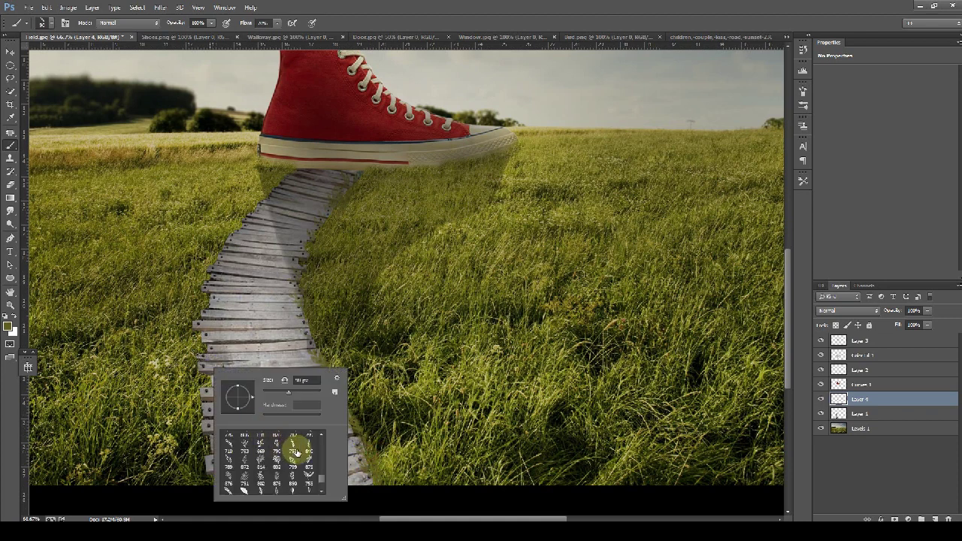
double_click(260, 443)
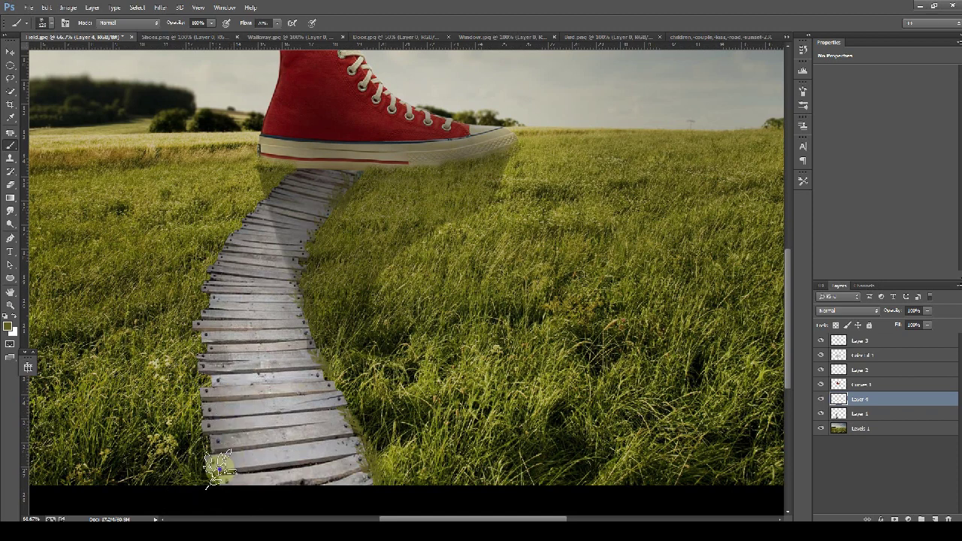
right_click(218, 467)
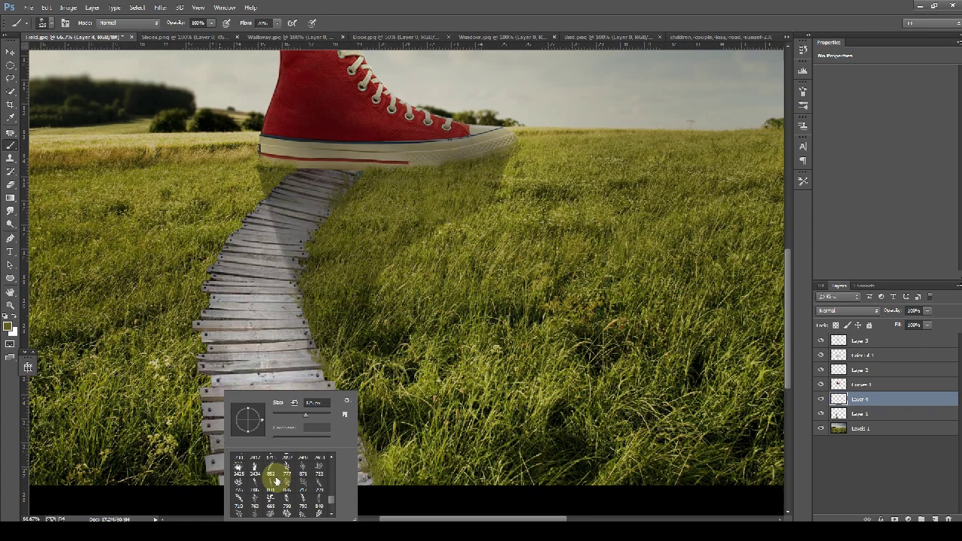
double_click(269, 470)
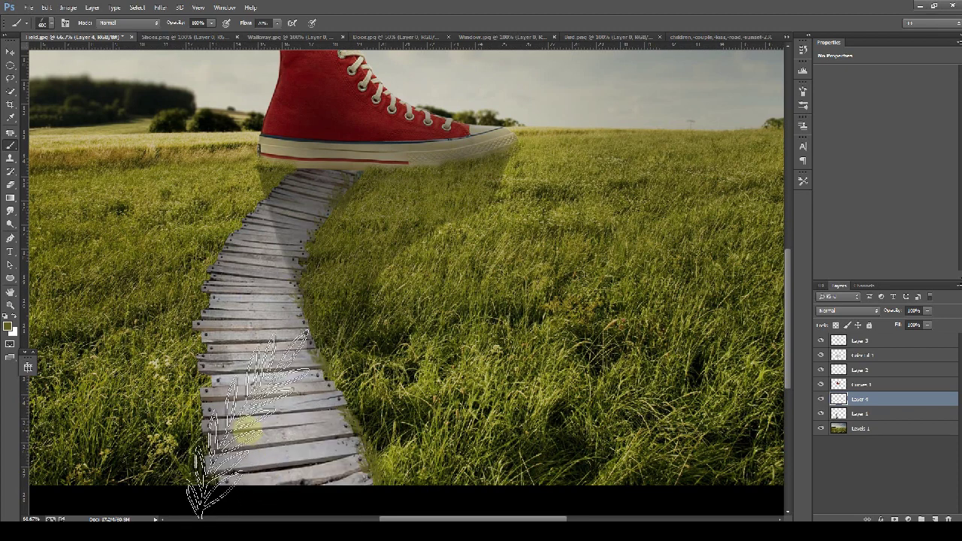
key("bracketleft")
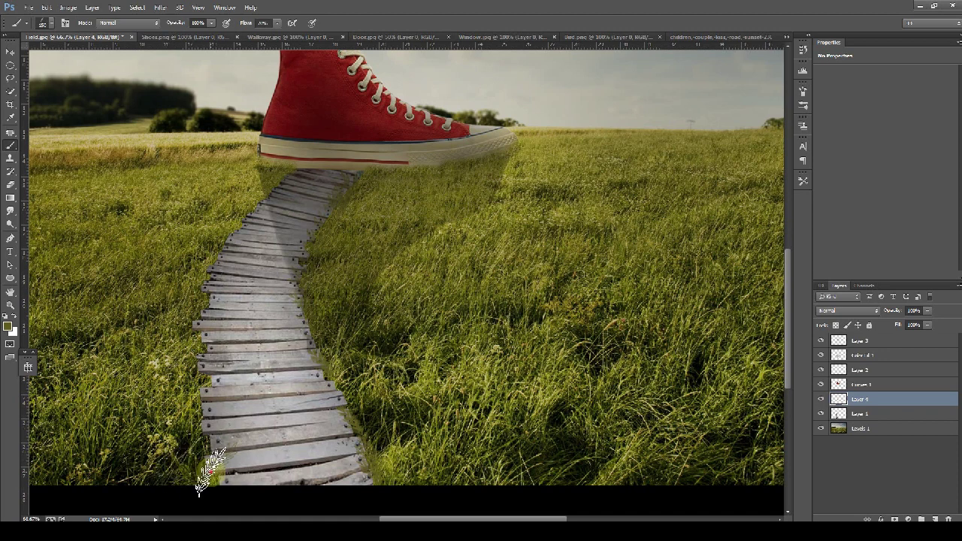
Choose a 125 px grass-blade brush tip and paint grass over the walkway's lower left edge
right_click(197, 453)
scroll(278, 484, "up", 2)
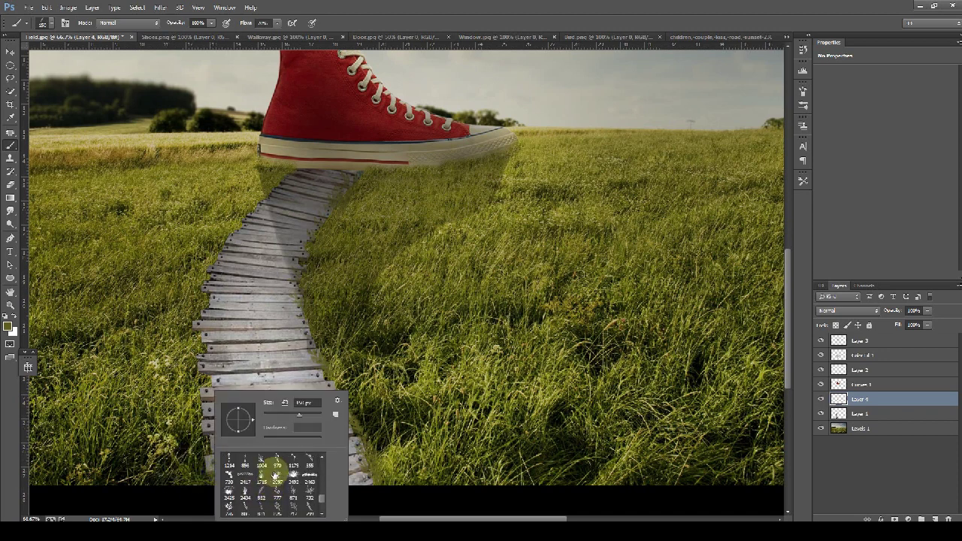
scroll(267, 473, "down", 3)
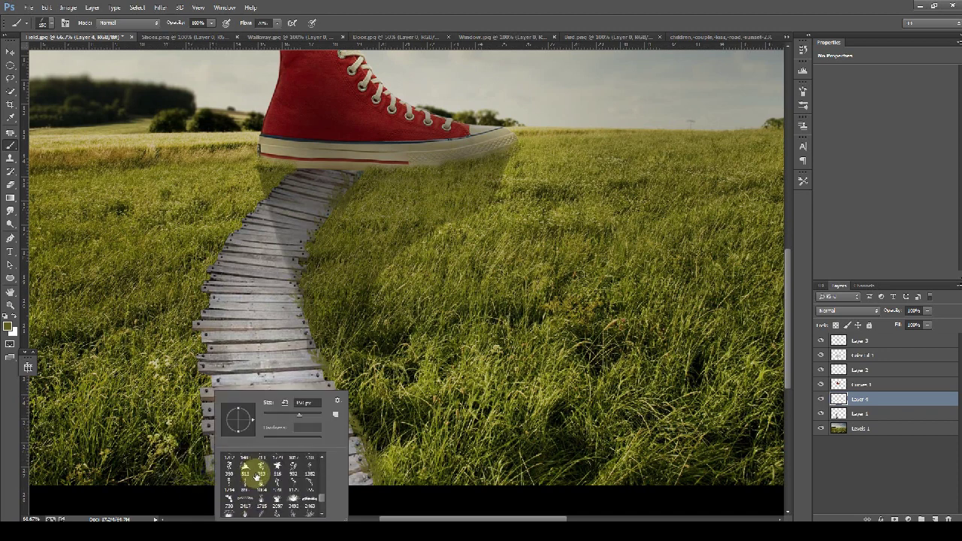
scroll(277, 479, "up", 4)
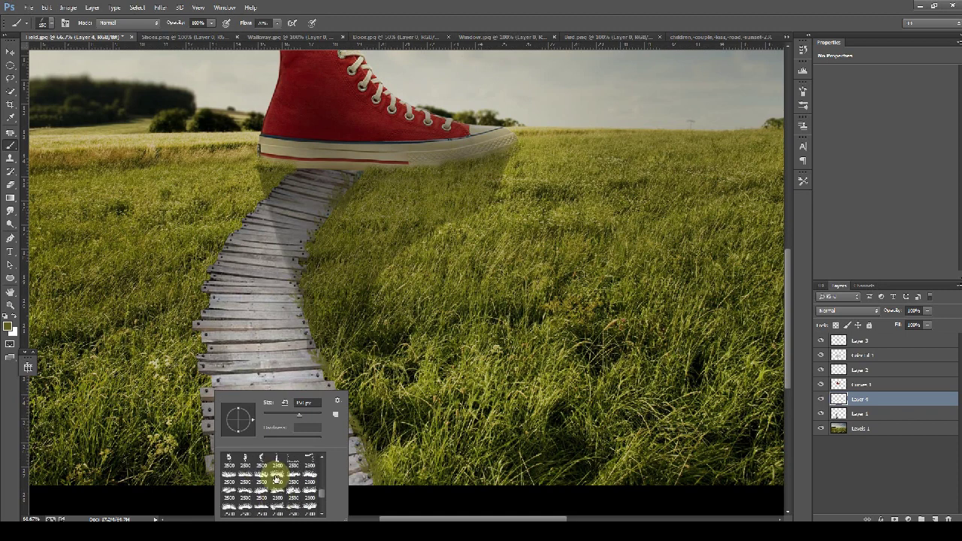
scroll(277, 478, "up", 5)
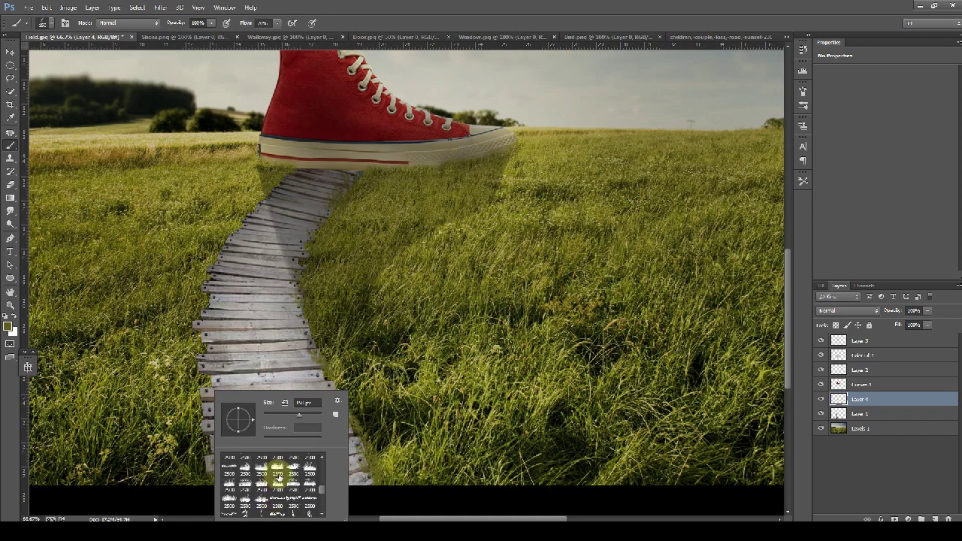
scroll(278, 478, "up", 2)
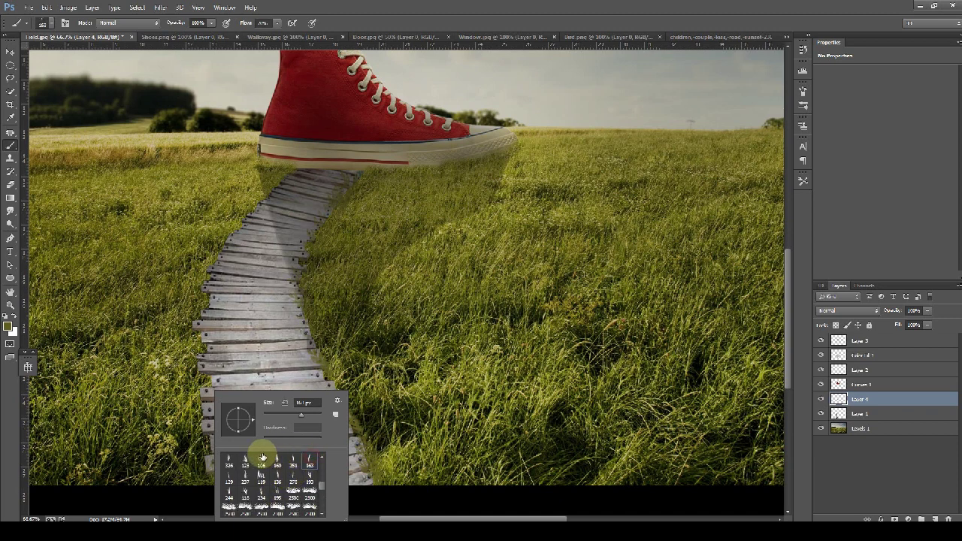
double_click(259, 458)
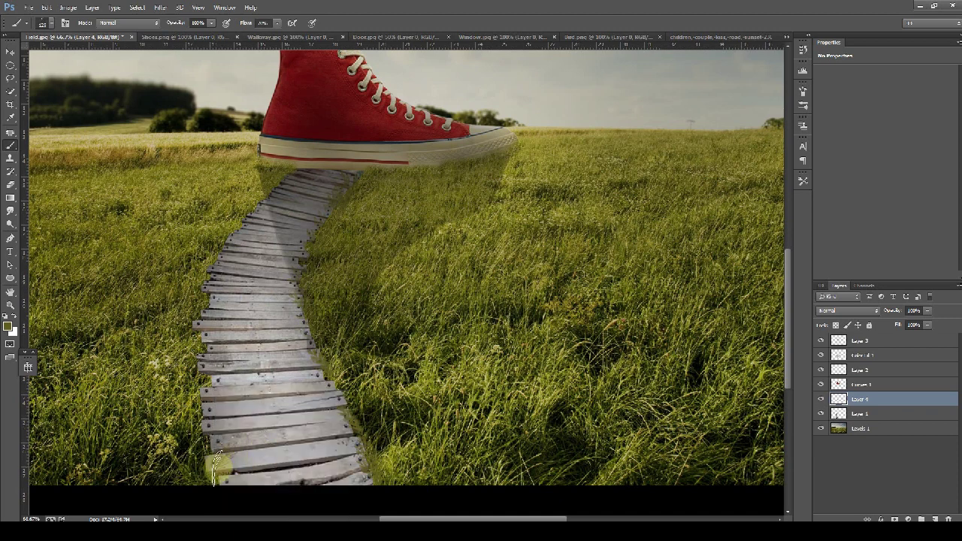
left_click_drag(217, 471, 211, 428)
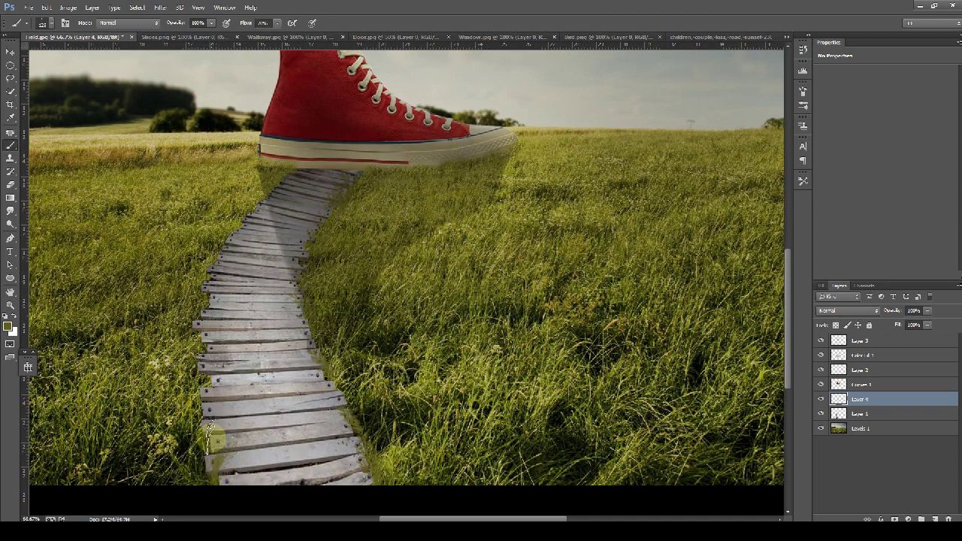
Adjust the grass brush's angle and size while painting grass further up the walkway's left edge
right_click(213, 375)
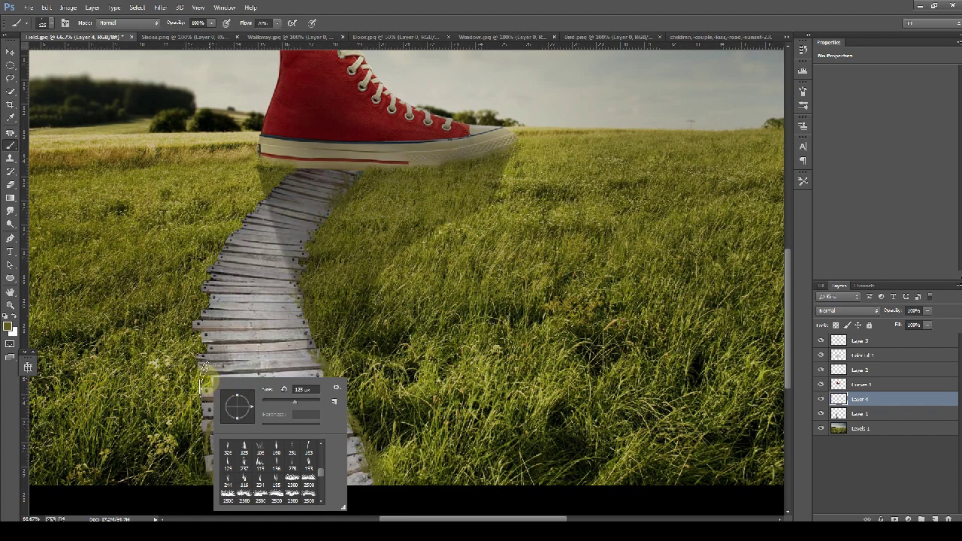
left_click(205, 380)
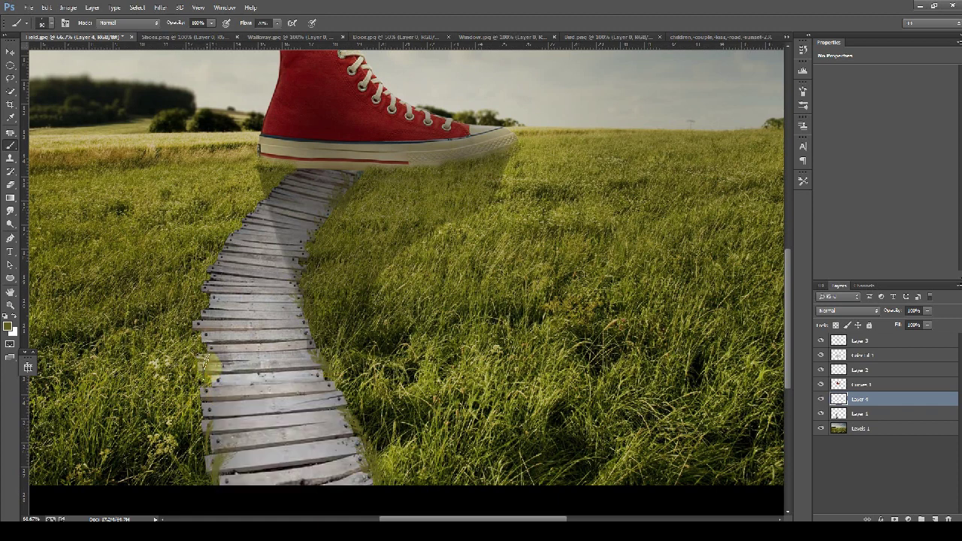
right_click(204, 353)
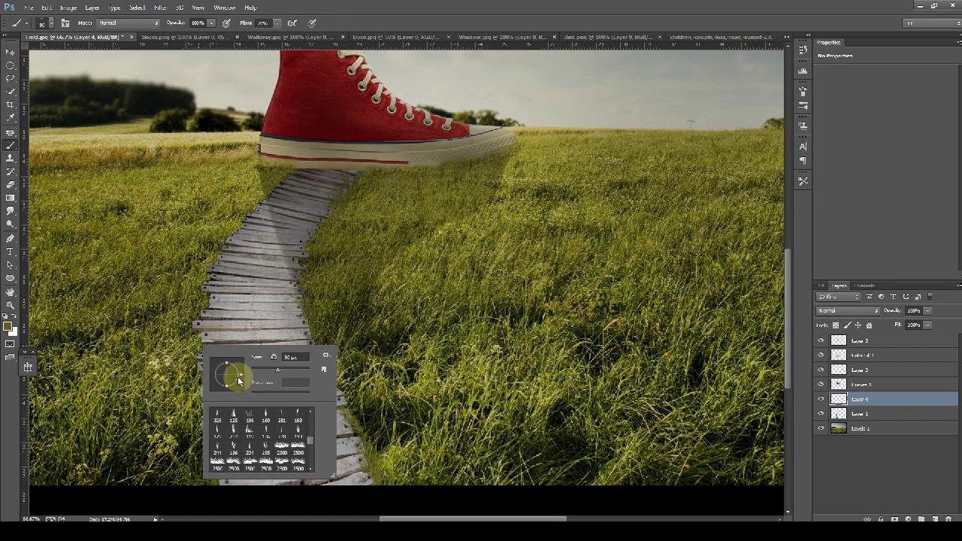
left_click(201, 342)
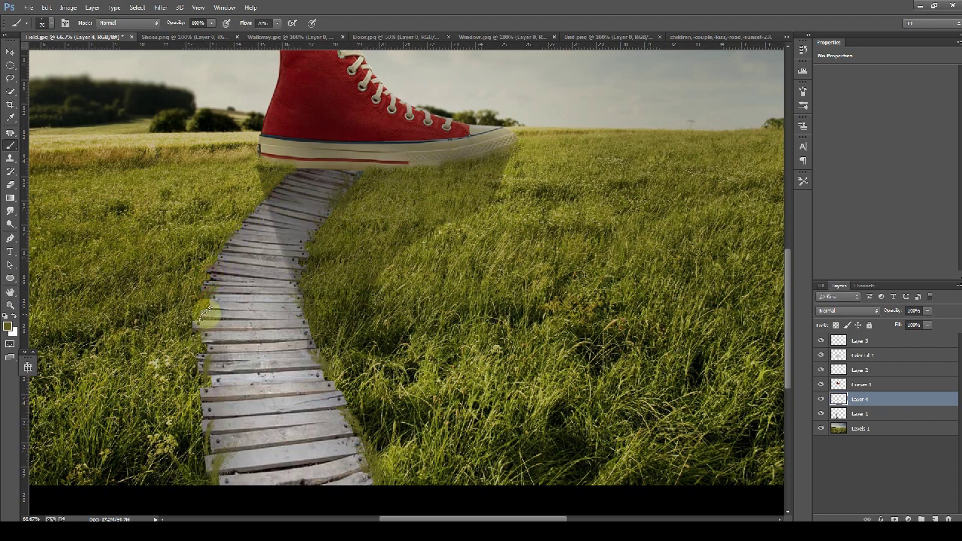
left_click(206, 344)
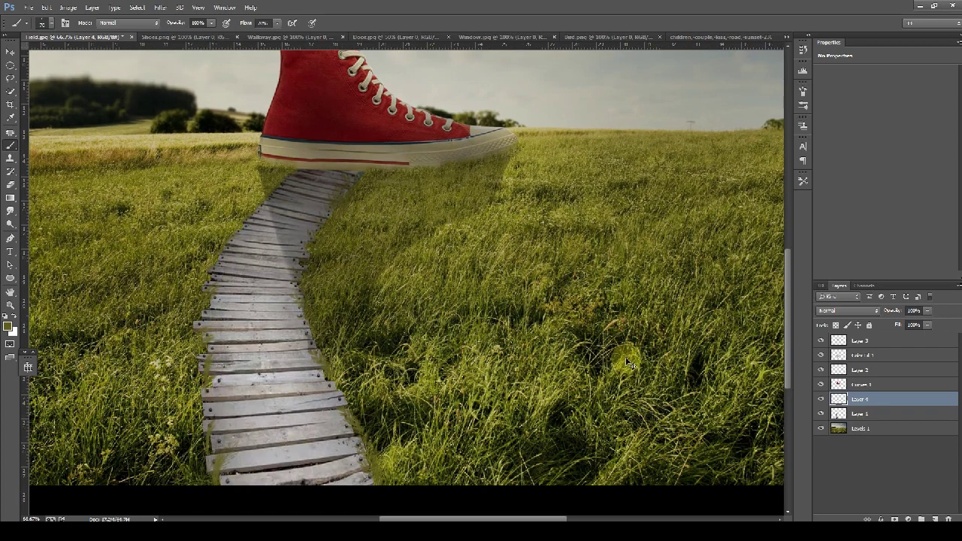
Select and copy the entire window image from Window.jpg
key("ctrl+minus")
key("ctrl+minus")
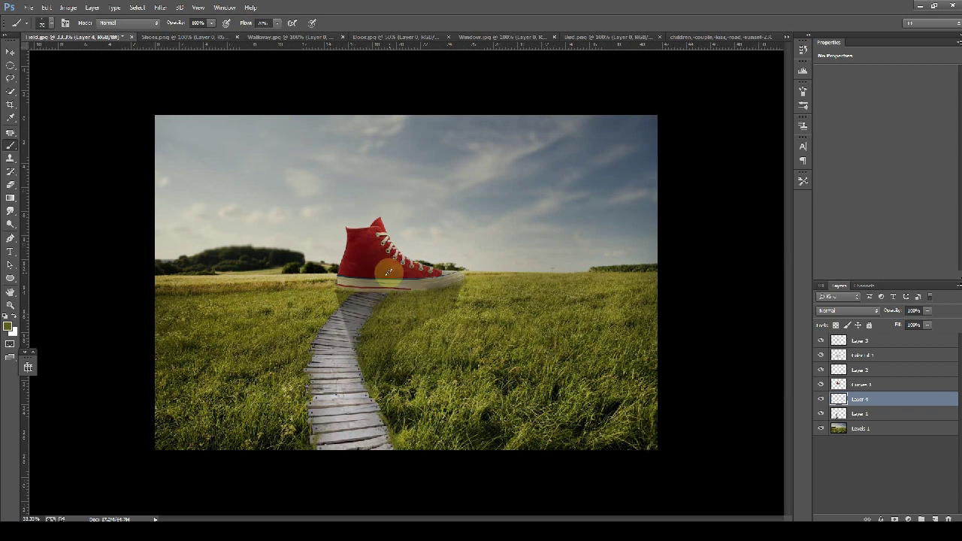
left_click(501, 41)
key("ctrl+a")
key("ctrl+c")
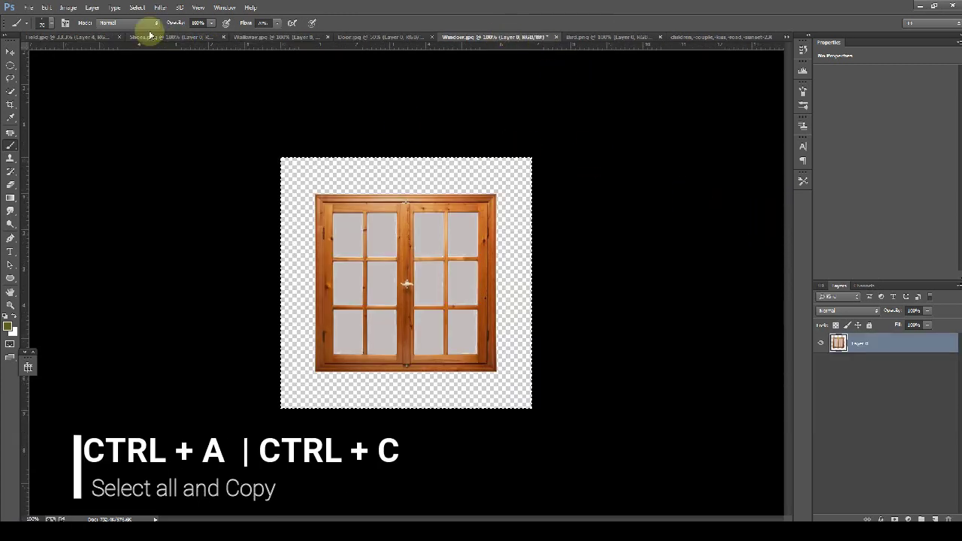
Find the shoe's layer, Curves 1, in Field.jpg and paste the copied window directly above it
left_click(68, 36)
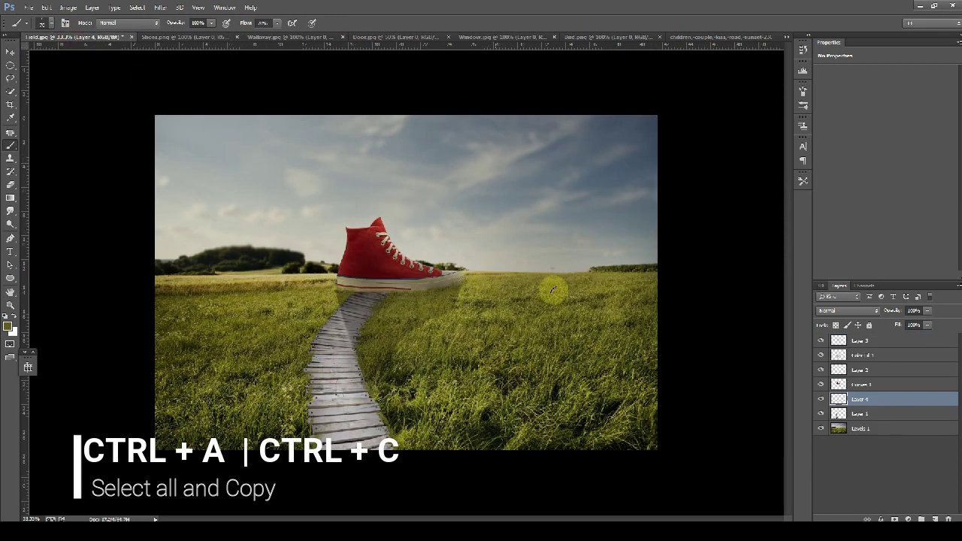
left_click(856, 342)
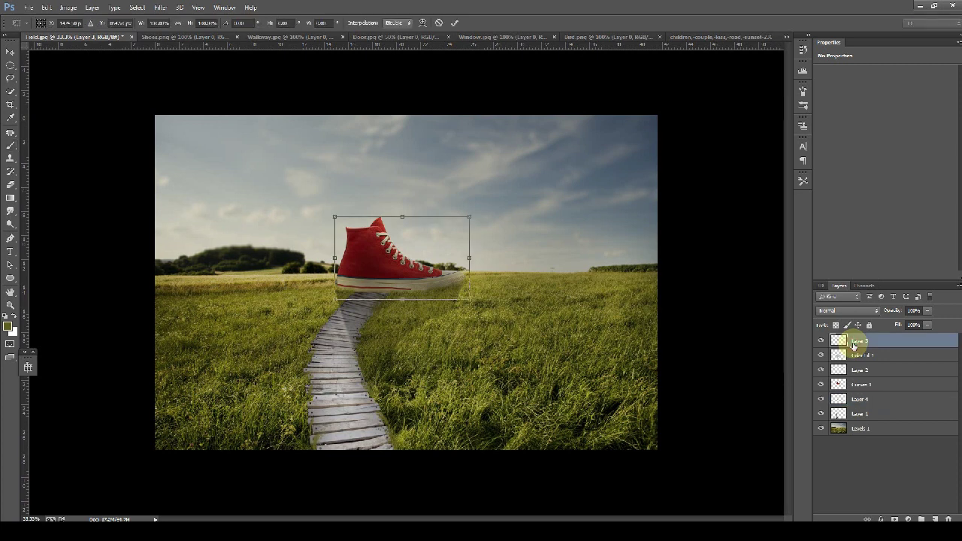
left_click(853, 354)
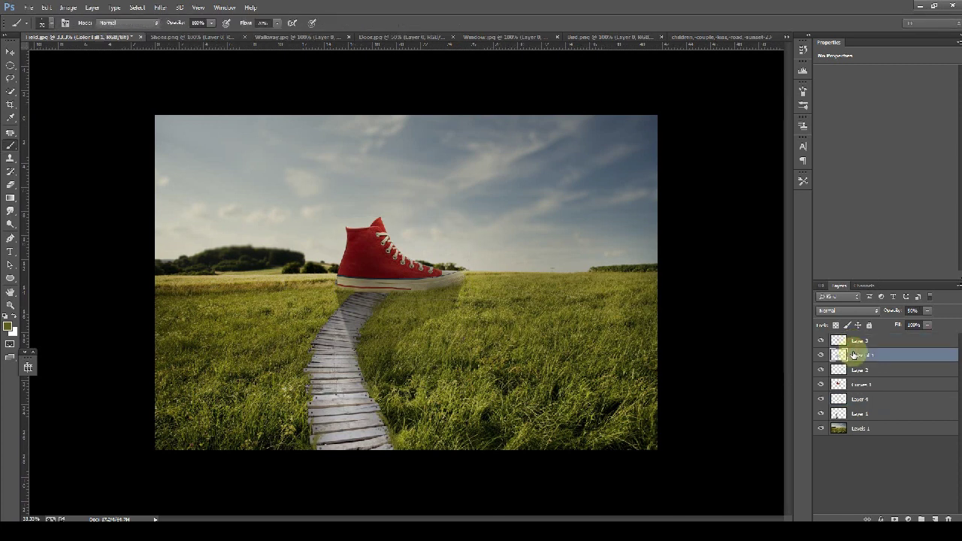
left_click(852, 369)
key("ctrl+t")
key("Return")
key("b")
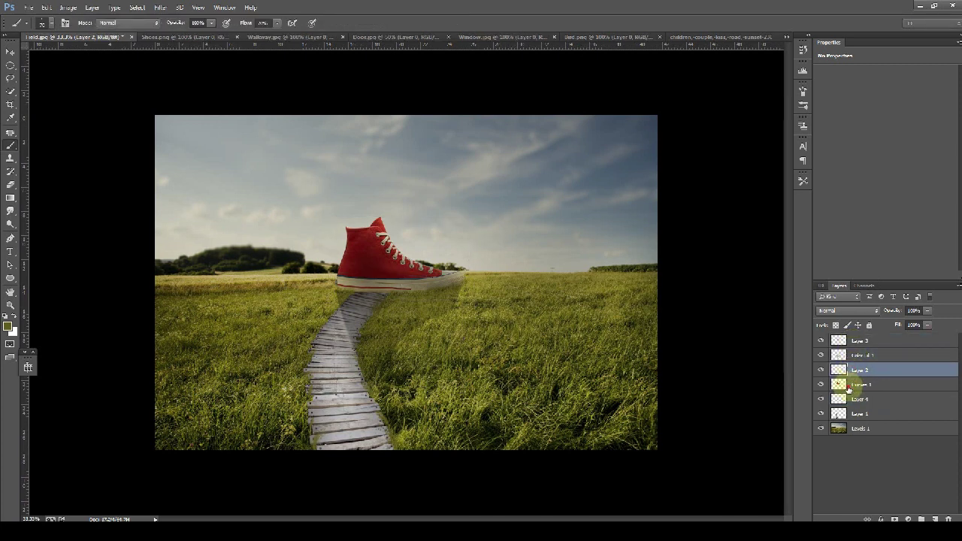
left_click(847, 386)
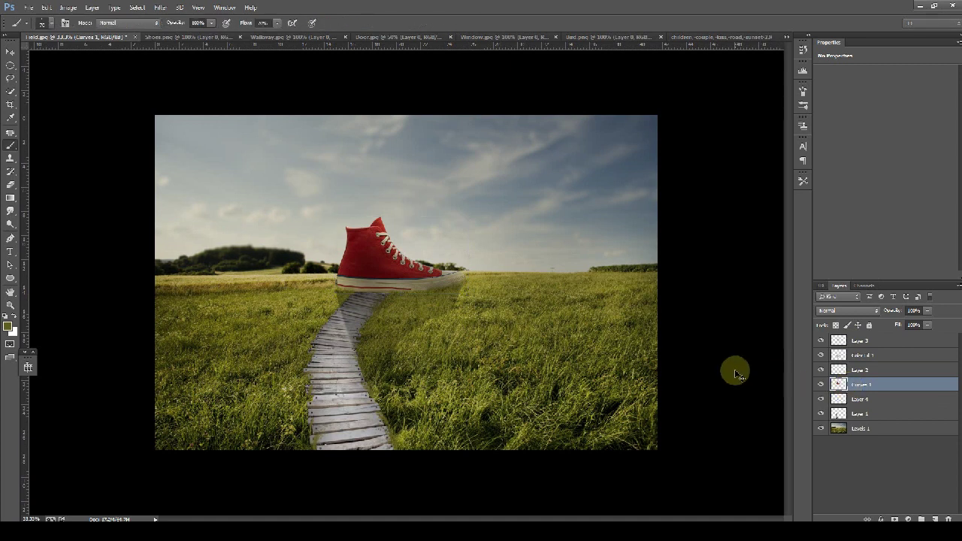
key("ctrl+v")
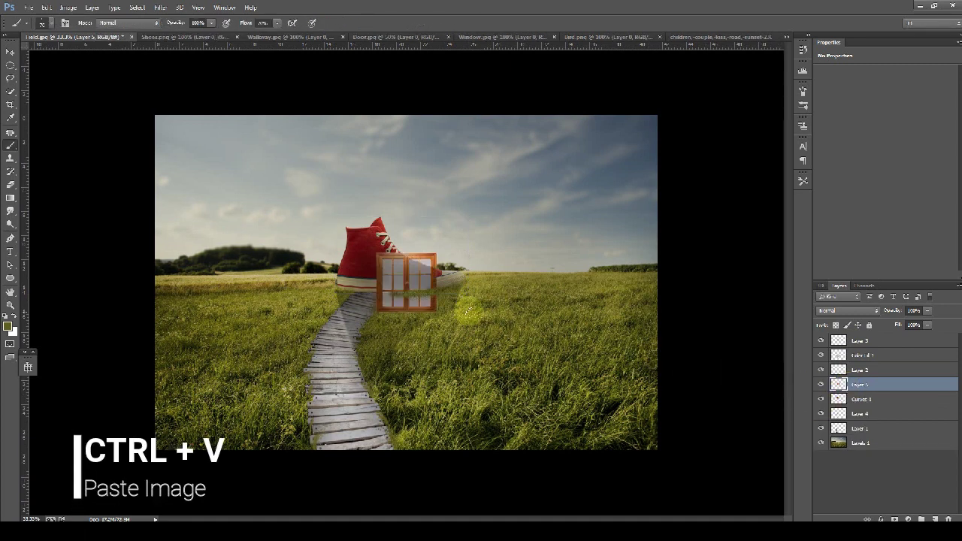
Move the window onto the shoe and scale it down to fit the upper ankle area near the heel
key("v")
left_click_drag(422, 277, 390, 267)
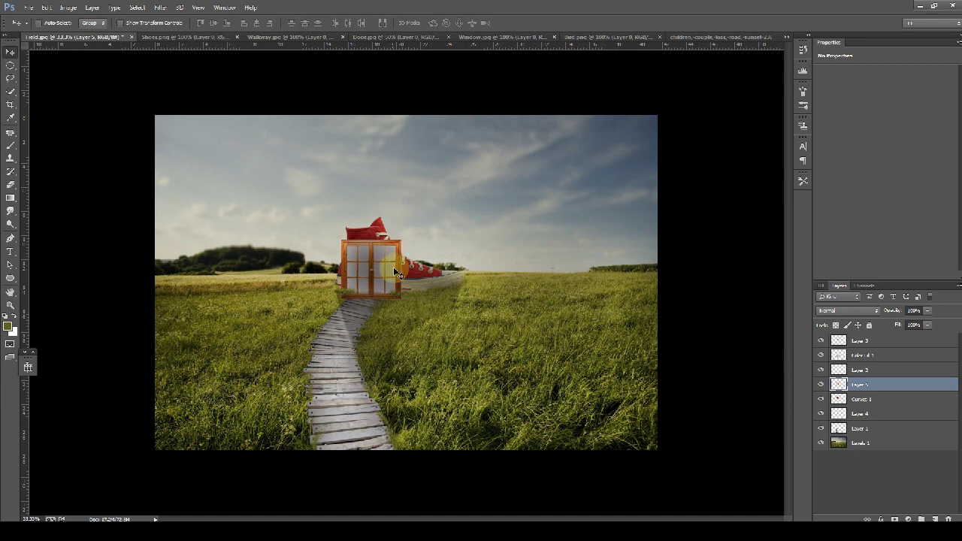
key("ctrl+t")
left_click_drag(340, 298, 360, 244)
key("Return")
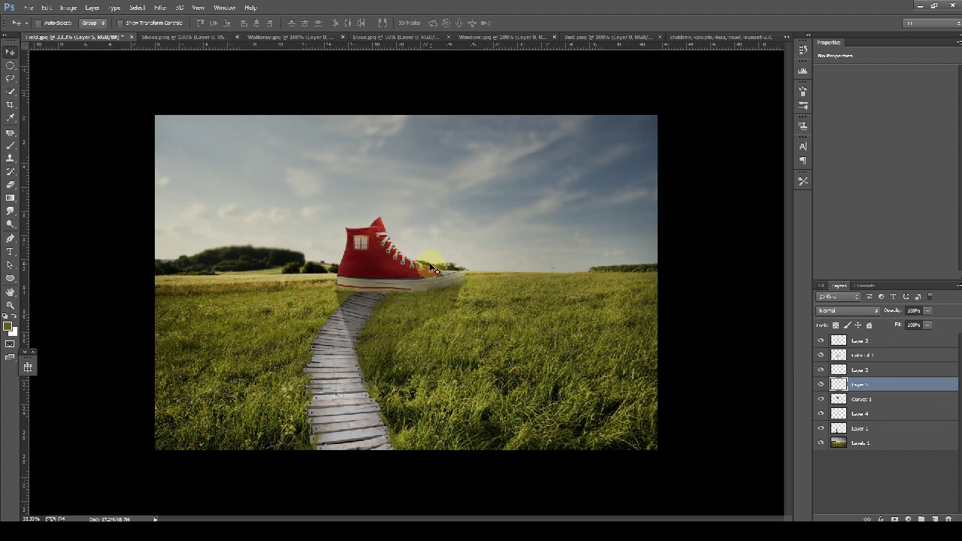
Flip the window on the shoe's upper ankle horizontally
key("ctrl+t")
right_click(359, 251)
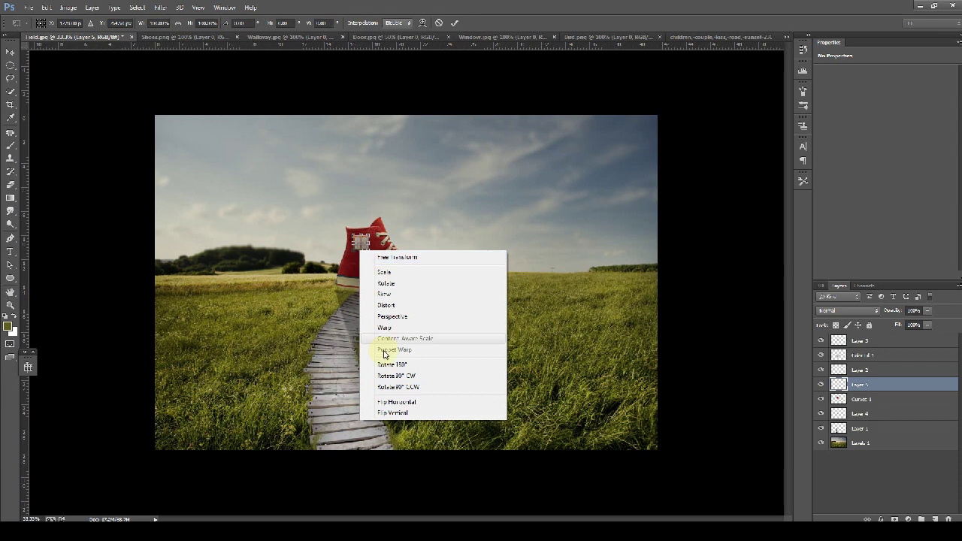
left_click(395, 401)
key("Return")
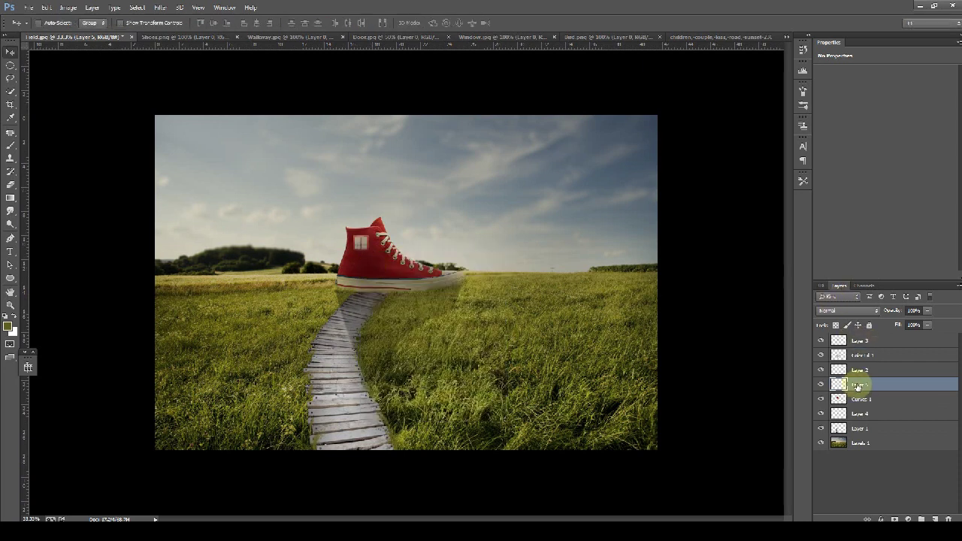
Add a drop shadow to the window's layer, Layer 5, with its angle set to 142°
right_click(858, 386)
left_click(732, 105)
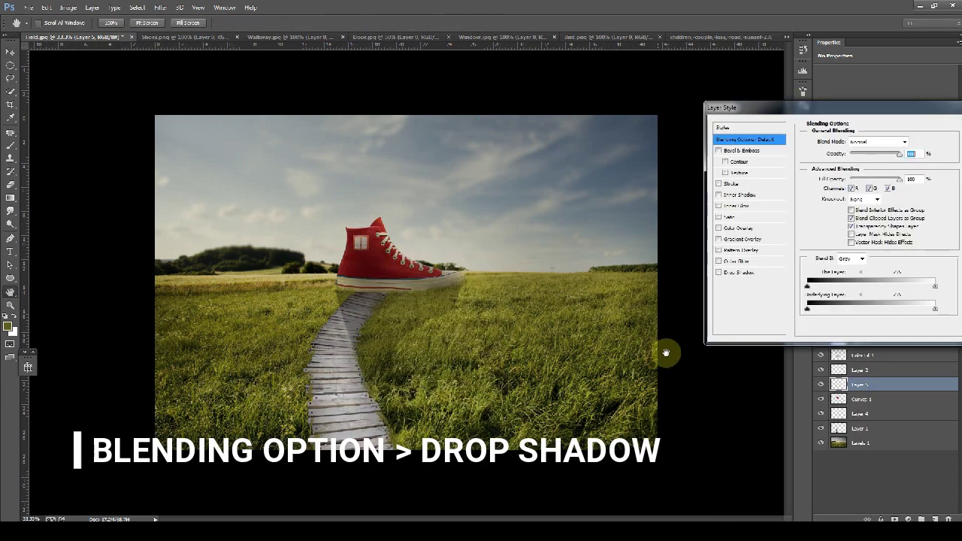
left_click(740, 272)
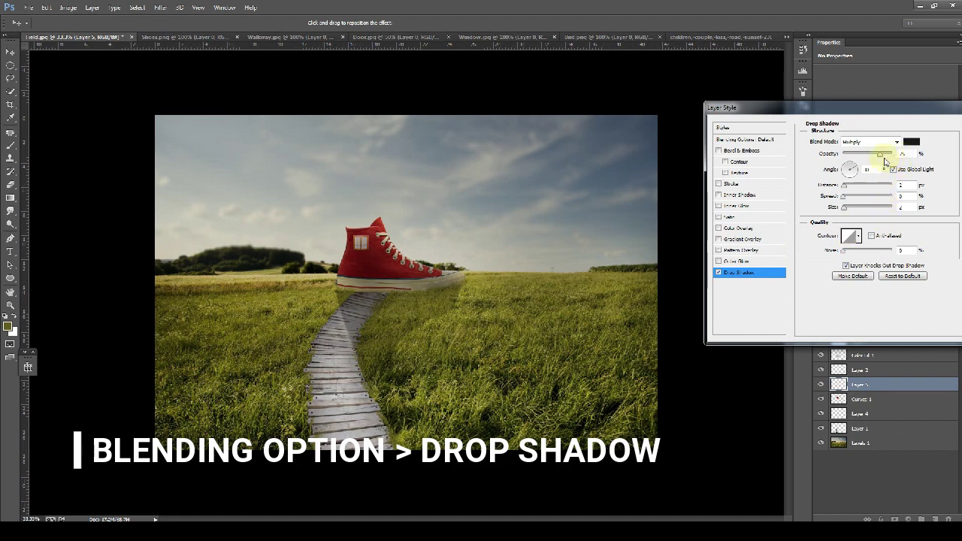
key("ctrl+plus")
key("ctrl+plus")
key("ctrl+plus")
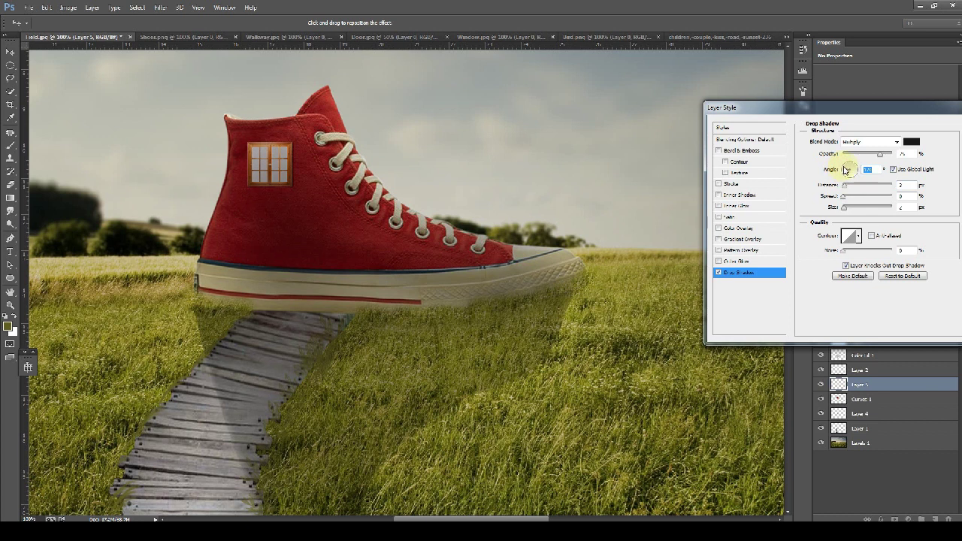
key("Return")
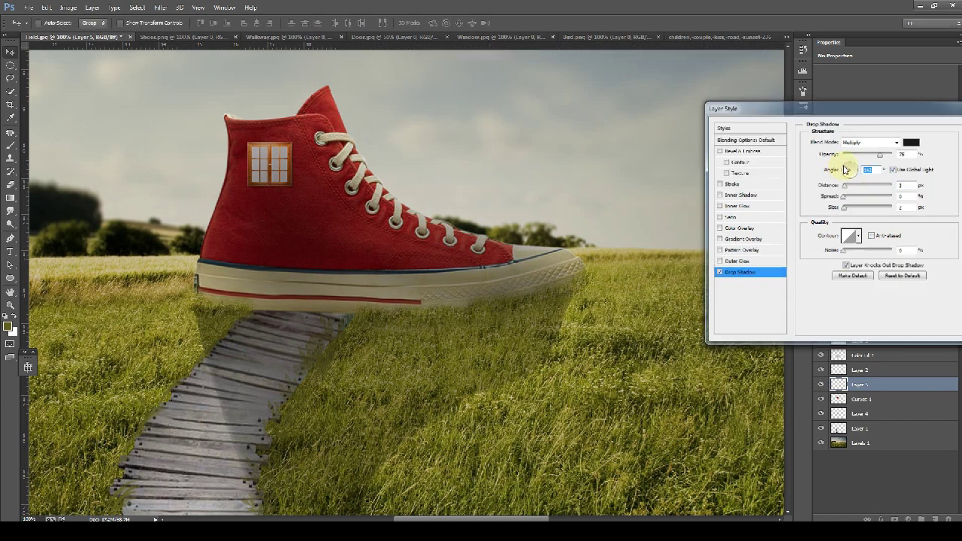
Copy the entire door image from Door.jpg and paste it into Field.jpg above the window's layer
left_click(406, 37)
key("ctrl+c")
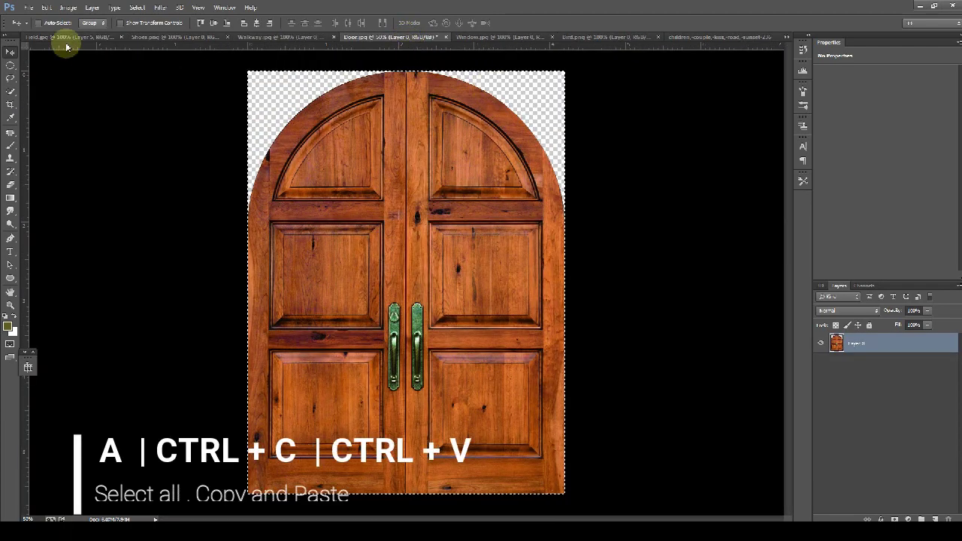
left_click(64, 37)
key("ctrl+v")
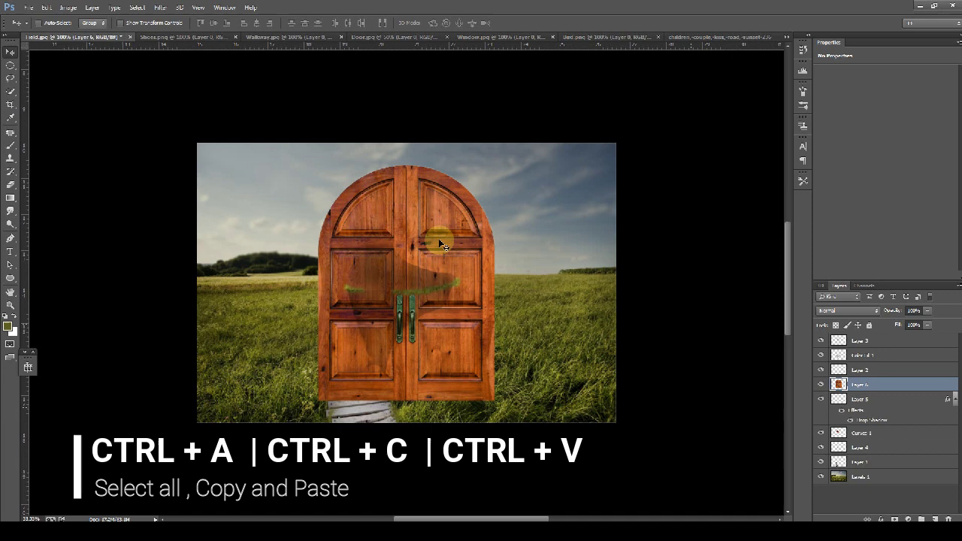
Scale the door down and place it on the shoe's sole where the walkway ends
key("ctrl+minus")
key("ctrl+t")
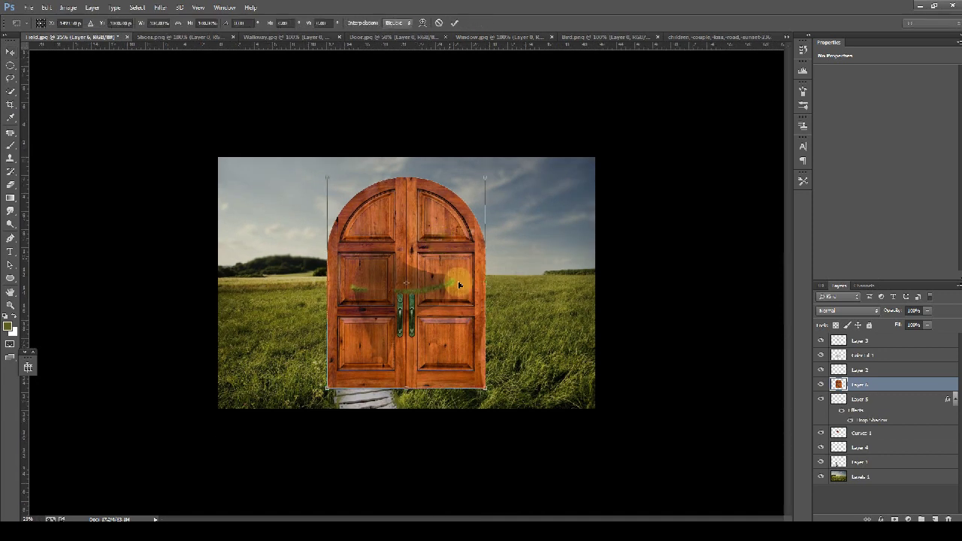
left_click_drag(485, 388, 351, 282)
key("Return")
key("ctrl+plus")
key("ctrl+plus")
key("ctrl+t")
key("Return")
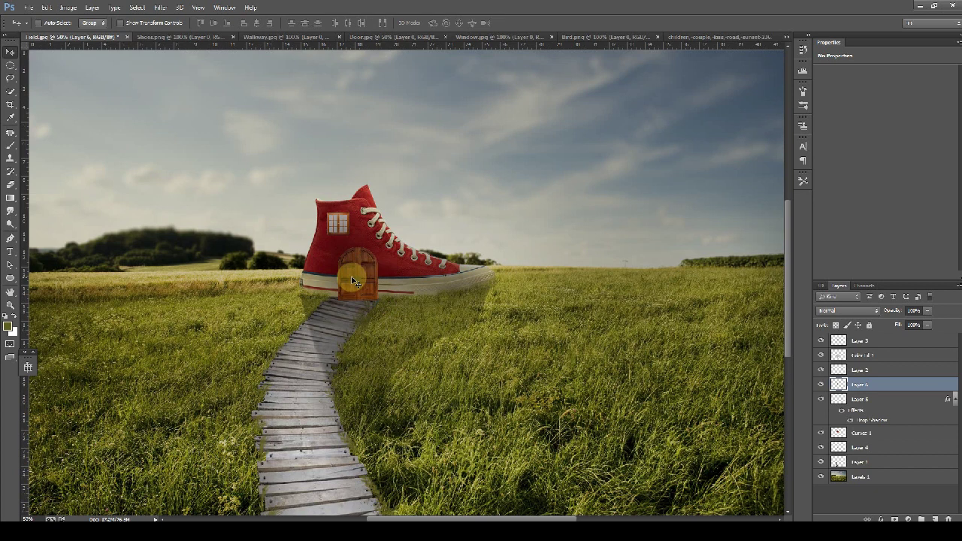
Fine-tune the door's transform and nudge it up slightly so its base sits closer to the bottom of the sole
key("ctrl+t")
left_click_drag(360, 255, 356, 252)
key("Return")
key("ctrl+plus")
key("ctrl+plus")
key("ctrl+plus")
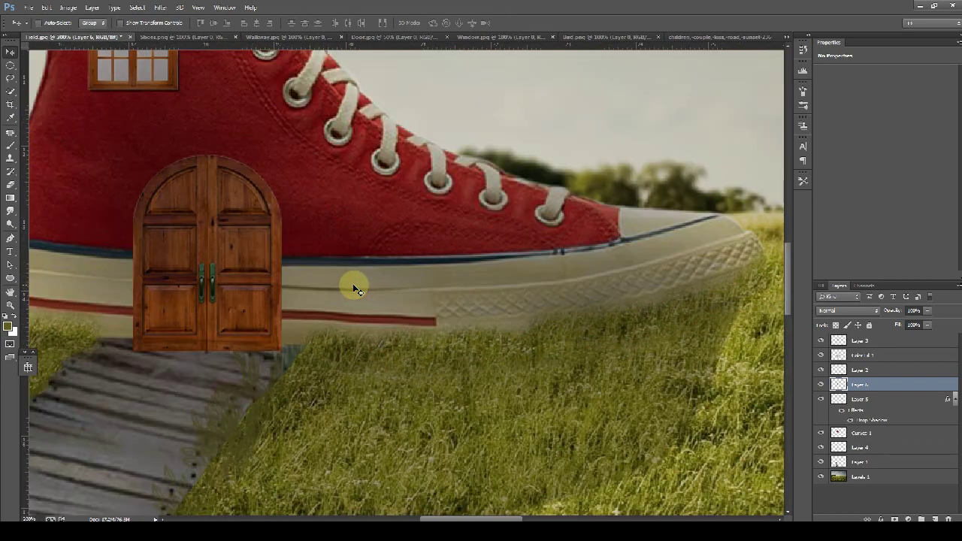
key("Up")
key("Up")
key("Up")
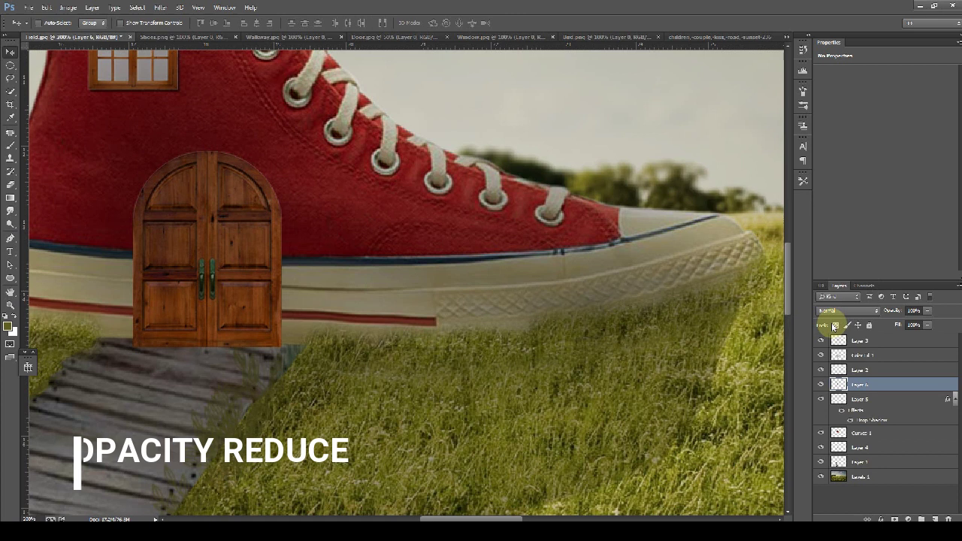
Reduce the opacity of the door's layer to 30%
left_click(913, 311)
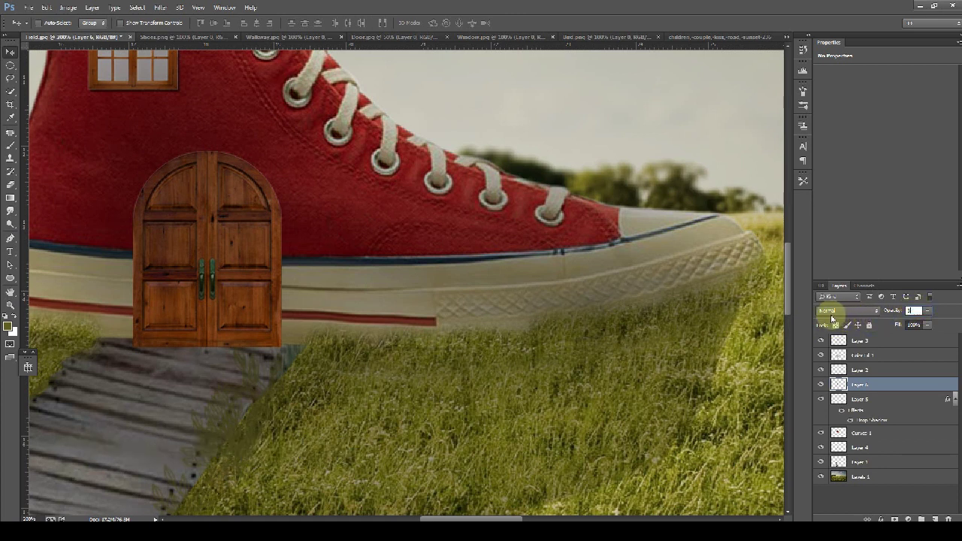
type("30")
key("Return")
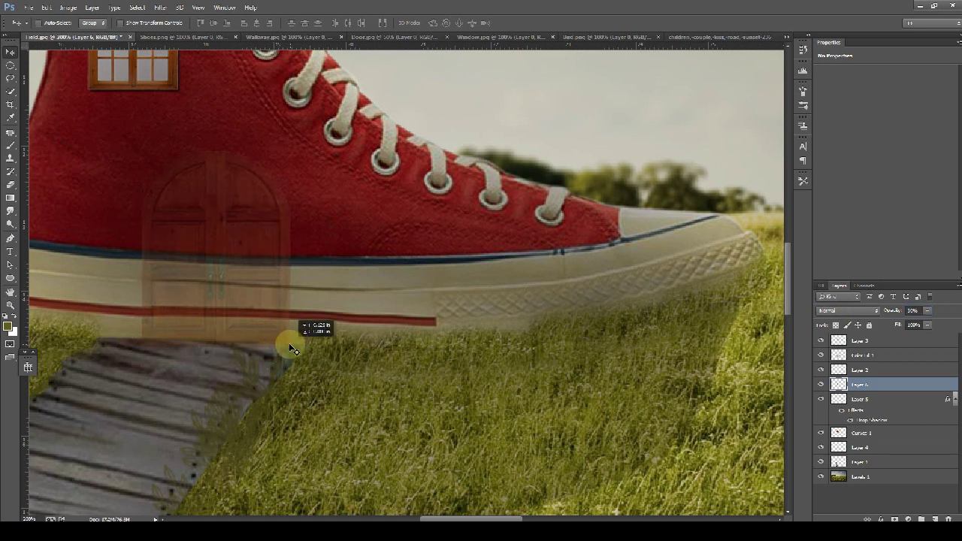
Outline the door's overhang below the sole with a Pen tool path, convert it to a selection and delete that strip
left_click(9, 238)
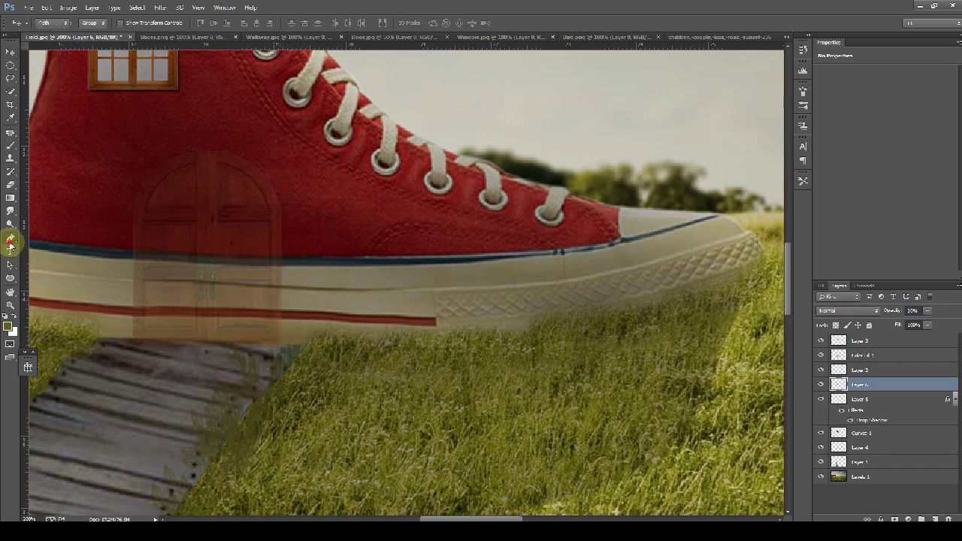
left_click(128, 340)
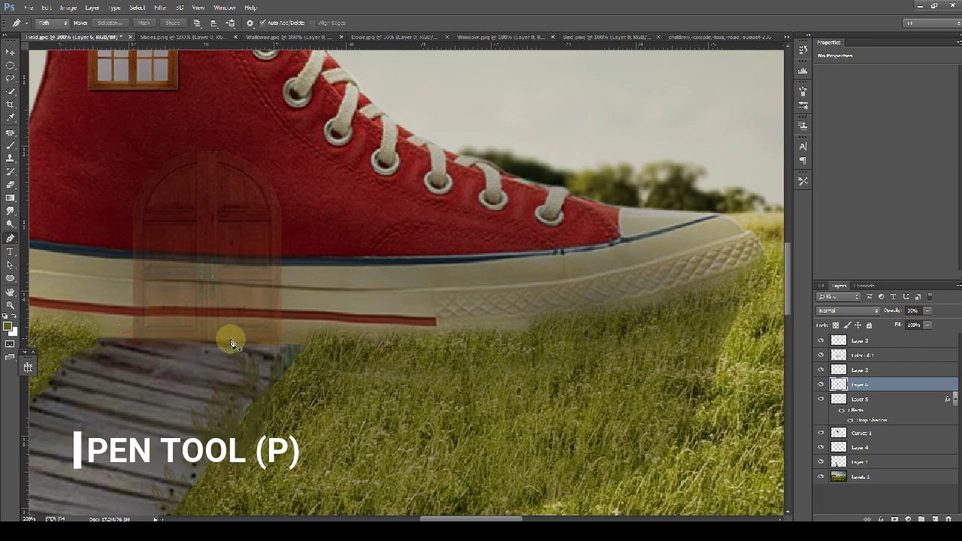
left_click(288, 344)
left_click_drag(298, 345, 303, 347)
left_click(286, 346, "alt")
left_click(293, 385)
left_click(106, 378)
right_click(175, 368)
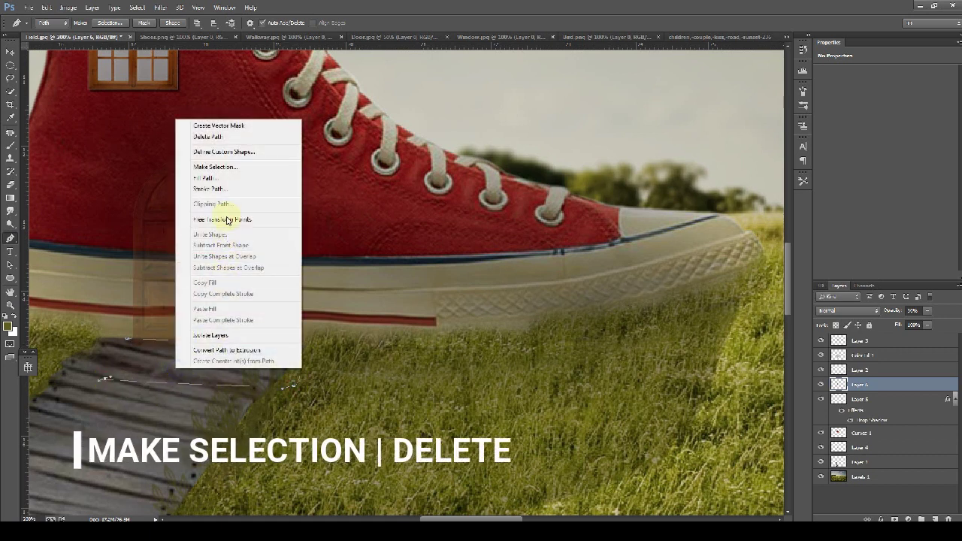
left_click(216, 167)
key("Return")
Restore the opacity of the door's layer to 100%
left_click(886, 381)
left_click(911, 310)
type("100")
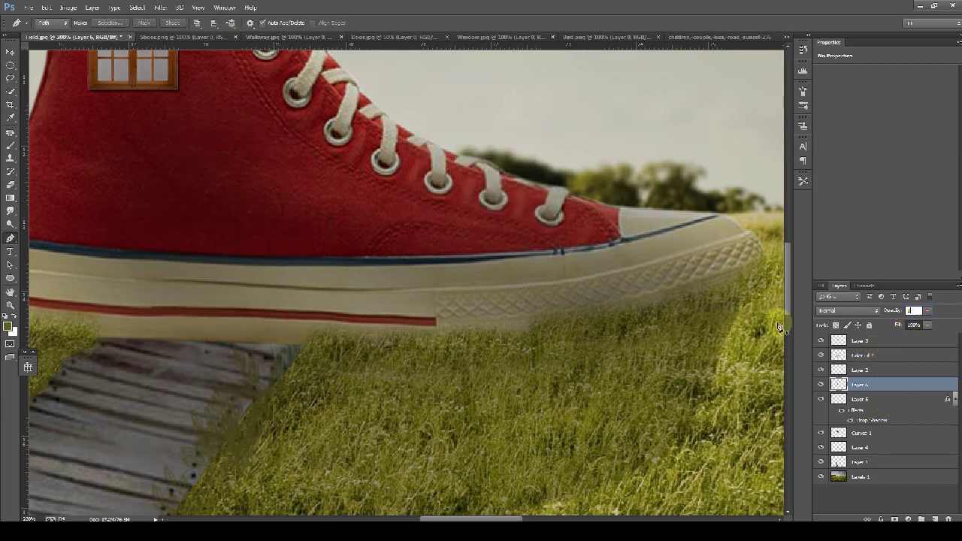
right_click(860, 340)
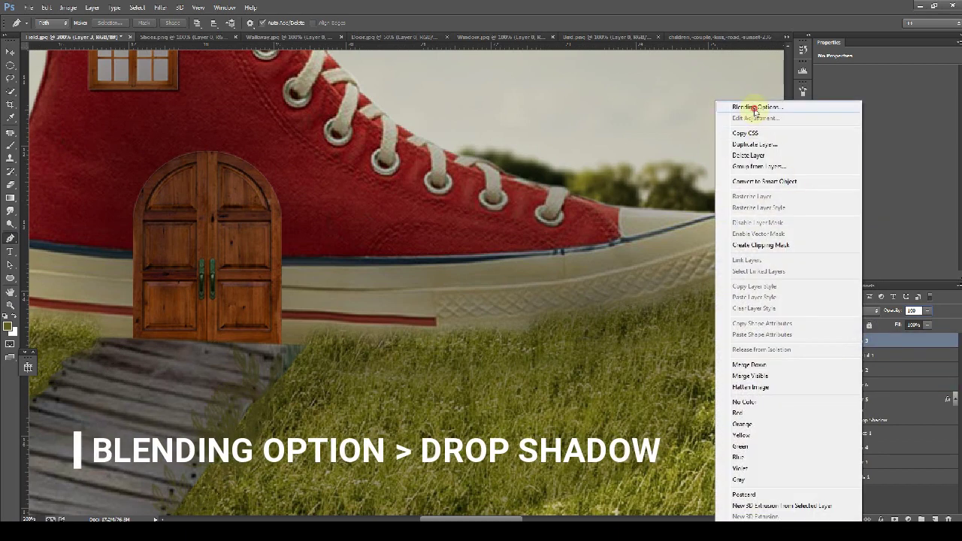
left_click(753, 107)
left_click(737, 273)
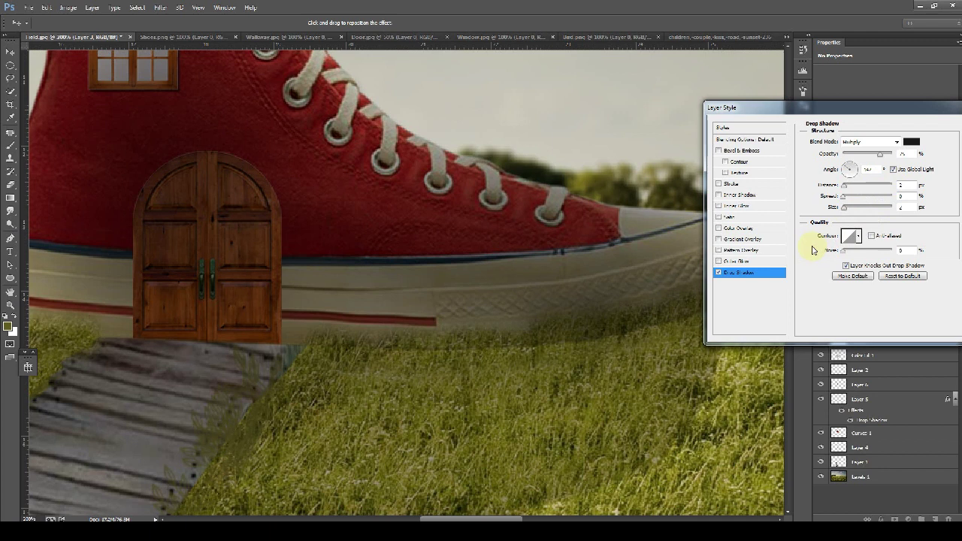
key("Escape")
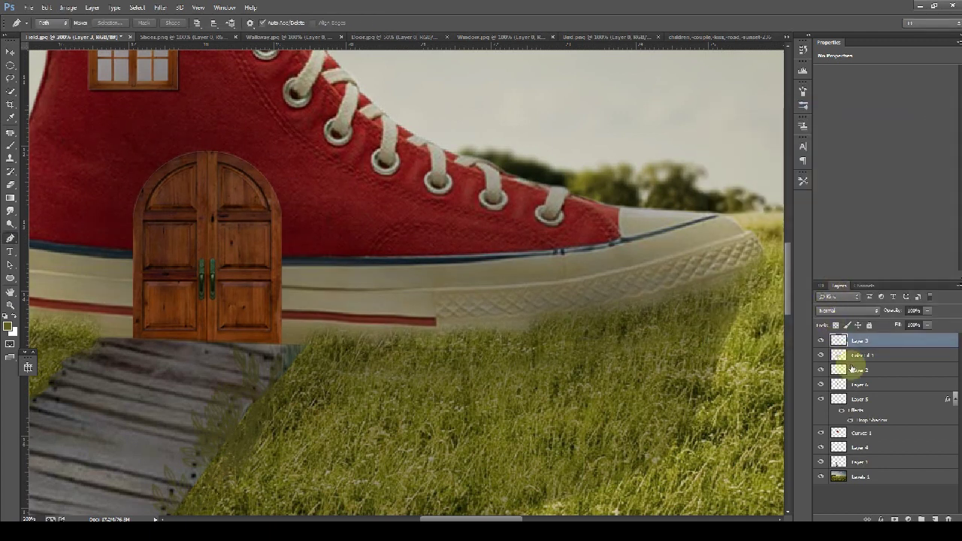
mouse_move(873, 338)
left_mouse_down()
mouse_move(869, 375)
mouse_move(858, 340)
left_mouse_up()
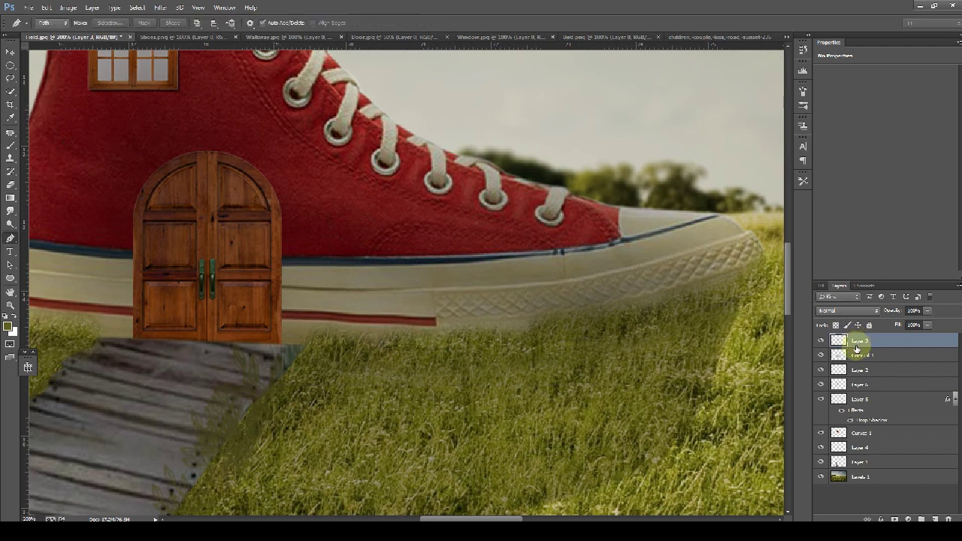
left_click(845, 395)
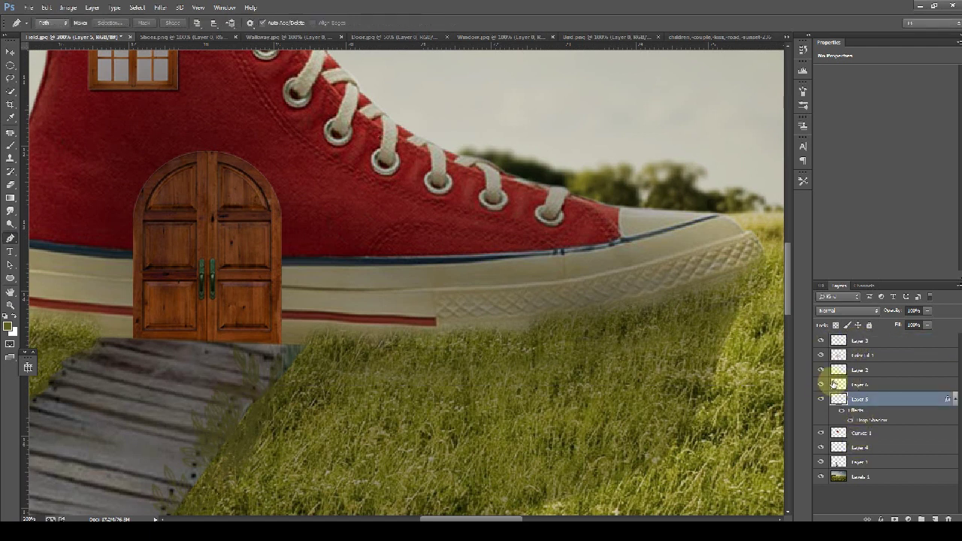
Identify the door's layer, Layer 6, by toggling its visibility and add a drop shadow to it
left_click(822, 385)
left_click(822, 385)
left_click(839, 385)
right_click(838, 385)
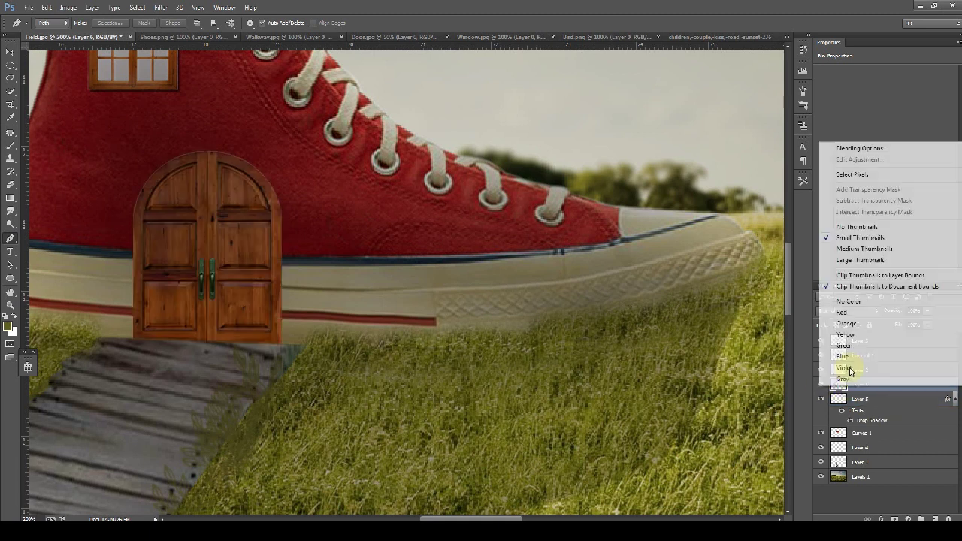
left_click(861, 148)
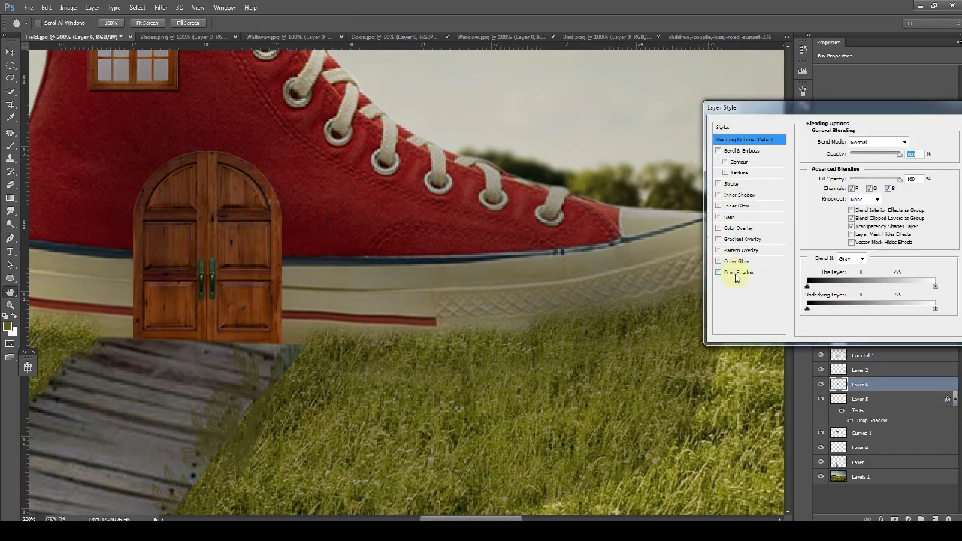
left_click(736, 272)
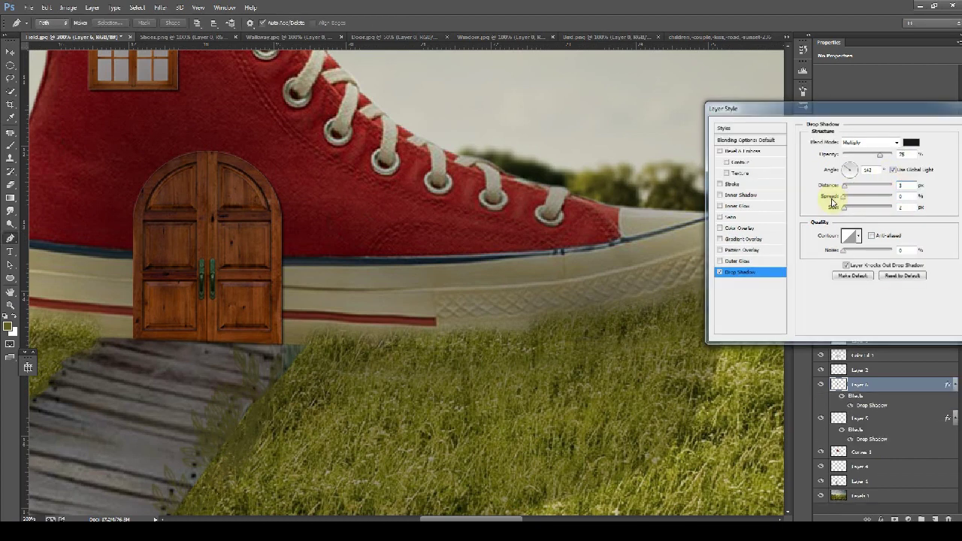
key("Return")
Copy the entire birds image from Bird.png and paste it into Field.jpg above the door's layer
key("ctrl+minus")
key("ctrl+minus")
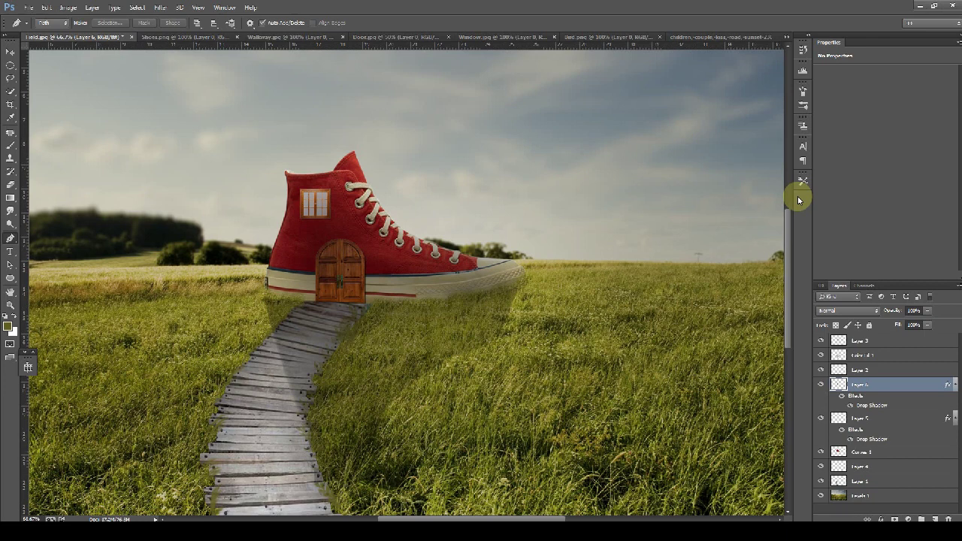
key("ctrl+minus")
key("ctrl+minus")
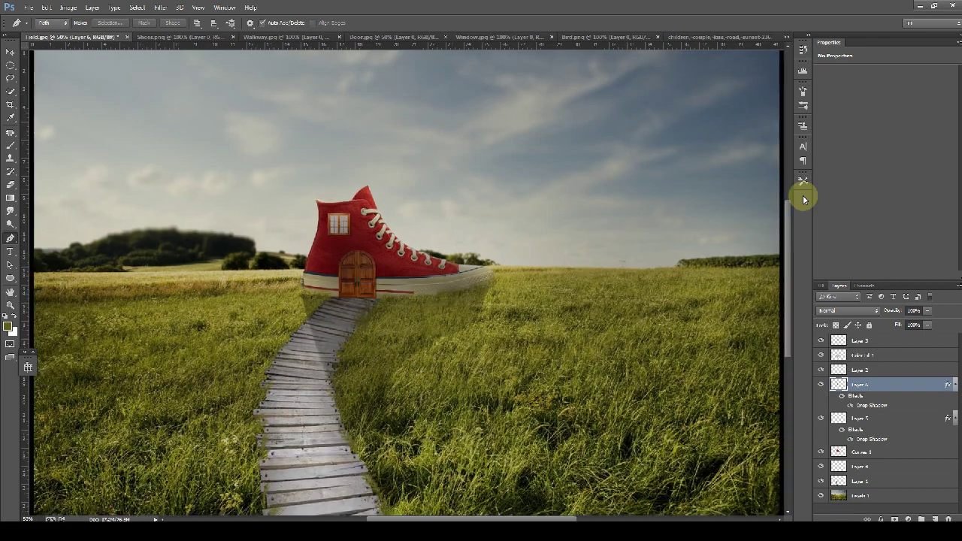
left_click(588, 40)
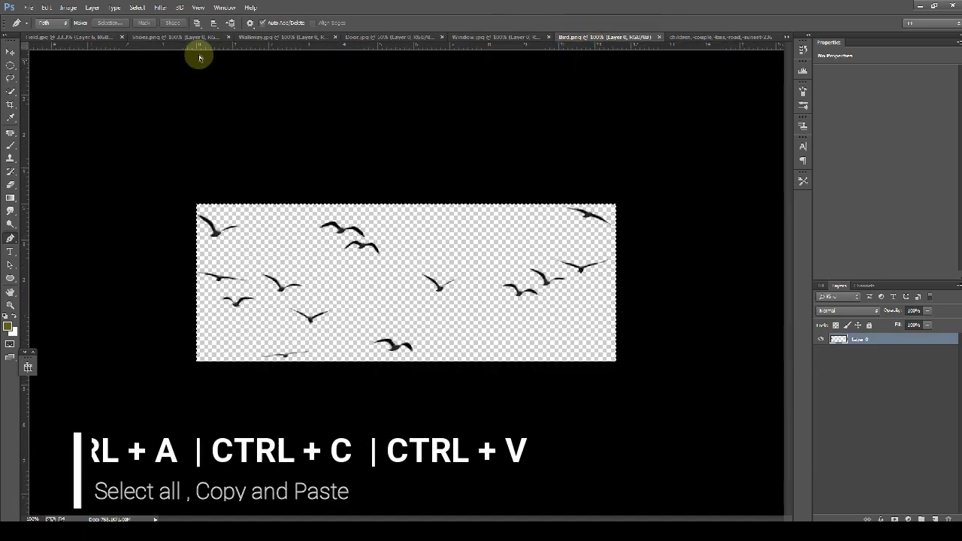
left_click(78, 45)
key("ctrl+v")
Move the birds to the sky's upper left corner and scale them down into a small distant flock
key("v")
left_click_drag(410, 280, 251, 165)
key("ctrl+t")
left_click_drag(318, 188, 245, 149)
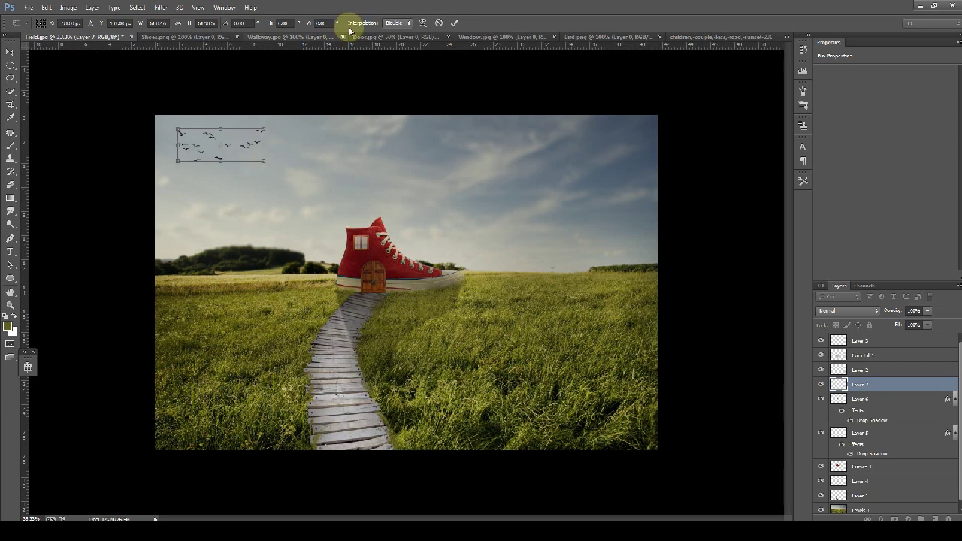
left_click(455, 23)
Reduce the opacity of the birds' layer to 70%
left_click(915, 310)
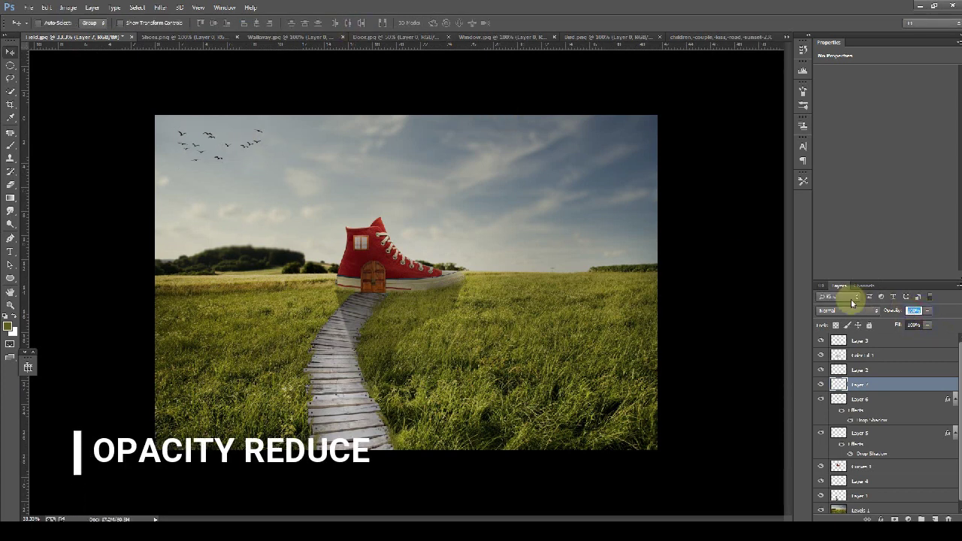
type("70")
key("Return")
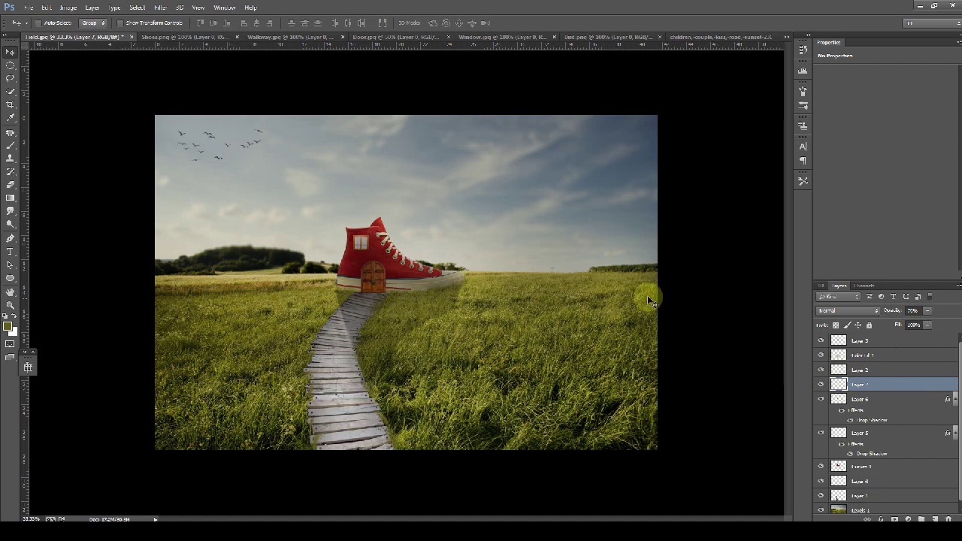
Select and copy the whole cut-out of the two children from its PNG file and paste it into Field.jpg
left_click(711, 38)
key("ctrl+a")
key("ctrl+c")
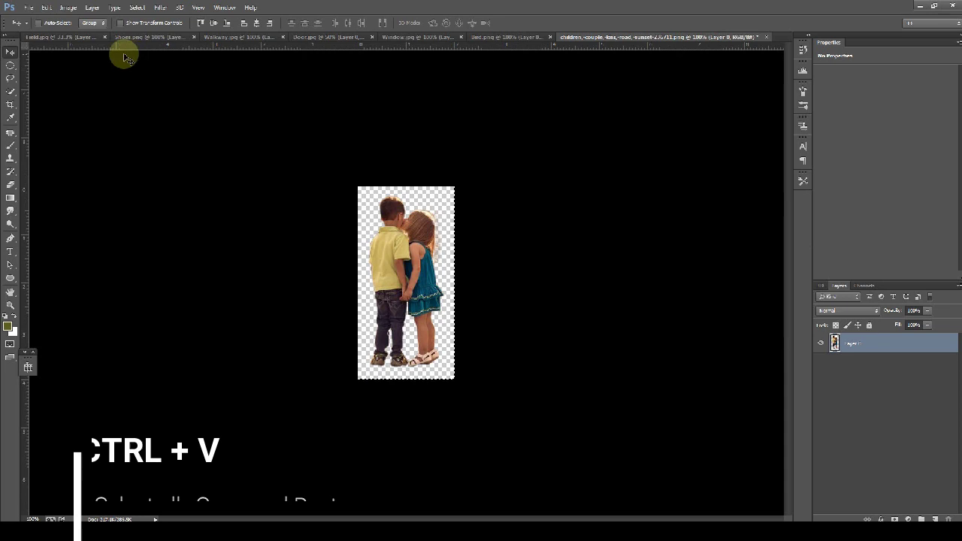
left_click(81, 36)
Position the children on the walkway in front of the door and move their layer to the top of the stack
left_click_drag(349, 272, 278, 317)
left_click_drag(852, 381, 869, 338)
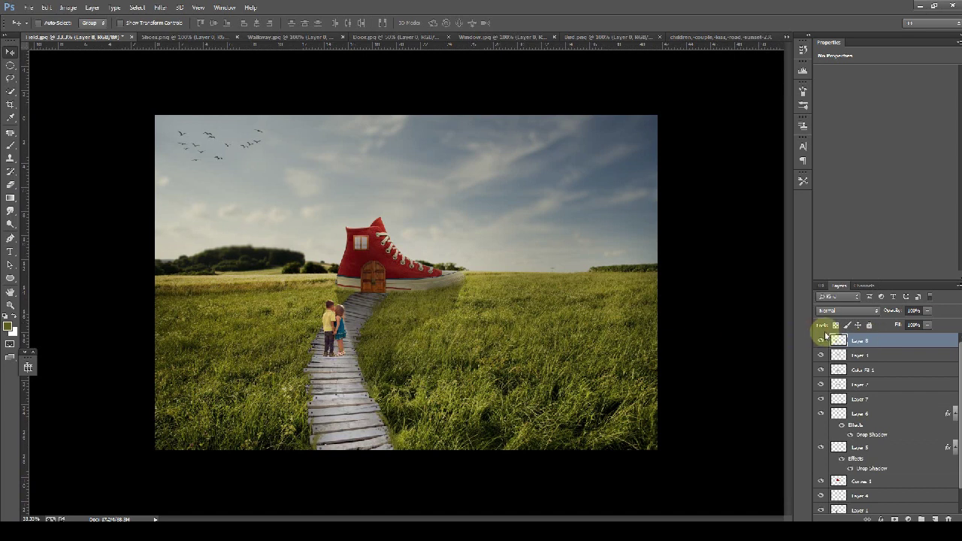
mouse_move(333, 338)
left_mouse_down()
mouse_move(333, 353)
mouse_move(333, 340)
left_mouse_up()
key("ctrl+plus")
key("ctrl+plus")
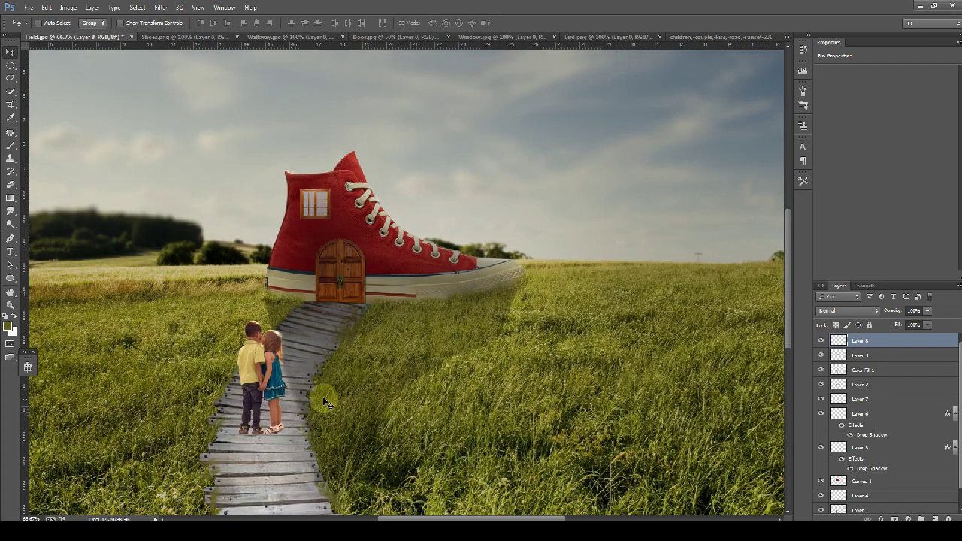
Duplicate the children's layer beneath the original and place the copy, flipped vertically, directly below their feet on the walkway
key("ctrl+j")
left_click_drag(887, 343, 864, 360)
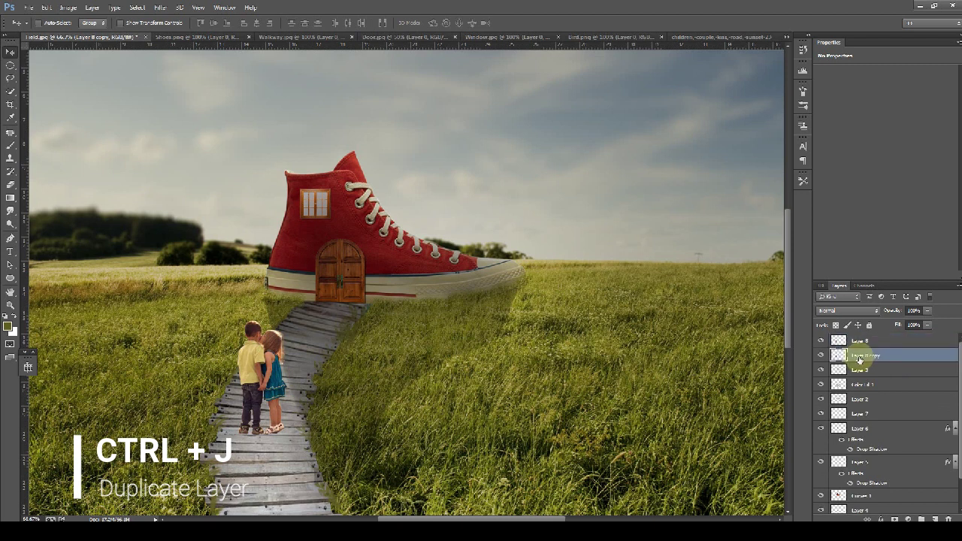
key("ctrl+t")
right_click(256, 383)
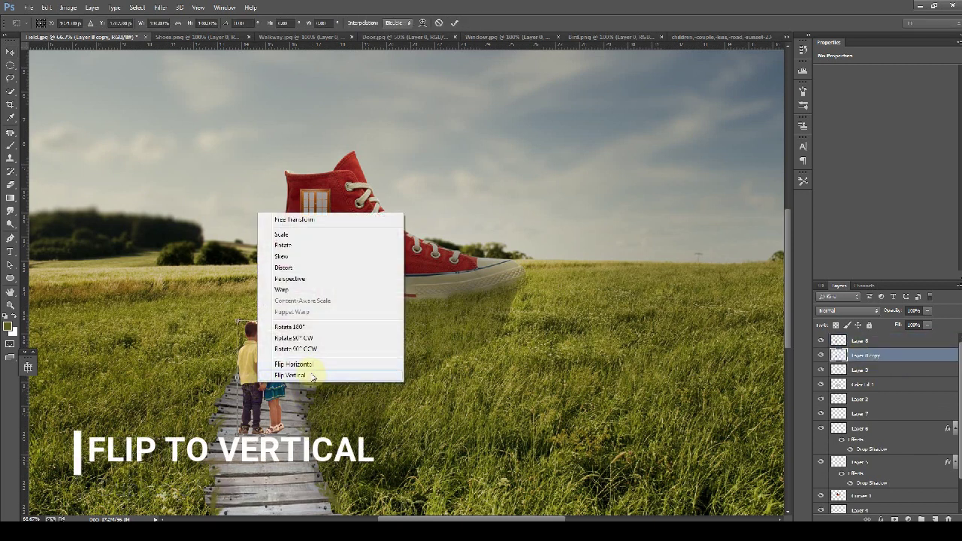
left_click(309, 375)
key("Return")
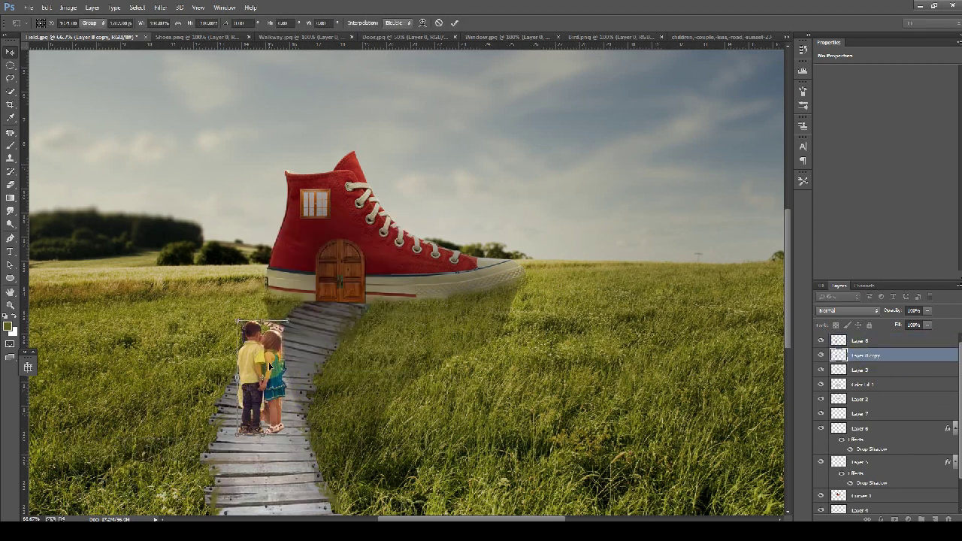
left_click_drag(269, 367, 268, 473)
Apply a Perspective transform to the flipped copy, narrowing its far end and stretching it further down the walkway
key("ctrl+minus")
key("ctrl+minus")
key("ctrl+minus")
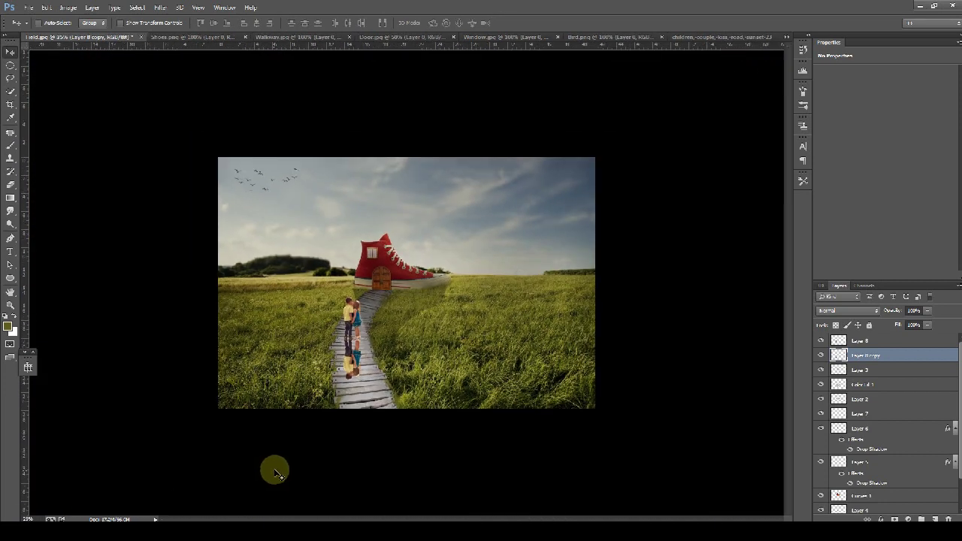
key("ctrl+t")
right_click(358, 373)
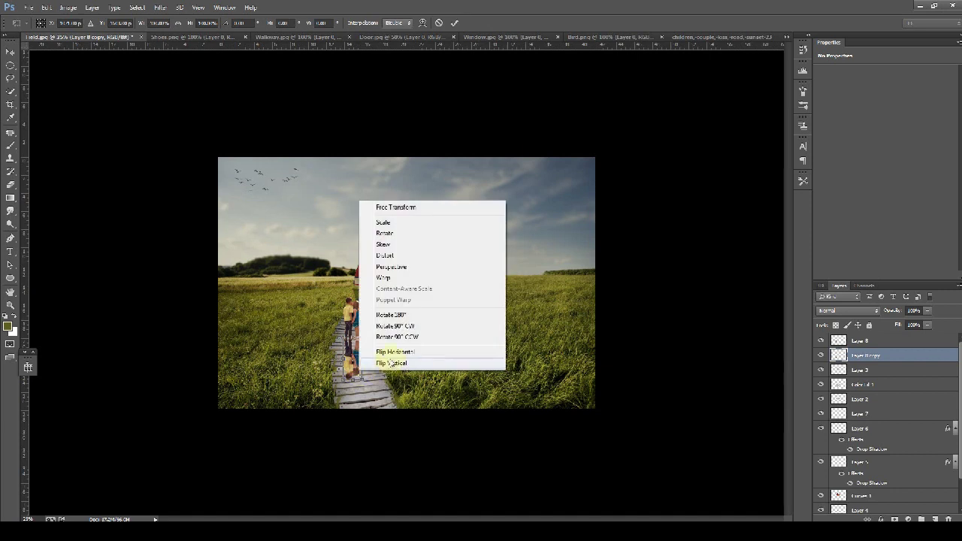
left_click(397, 266)
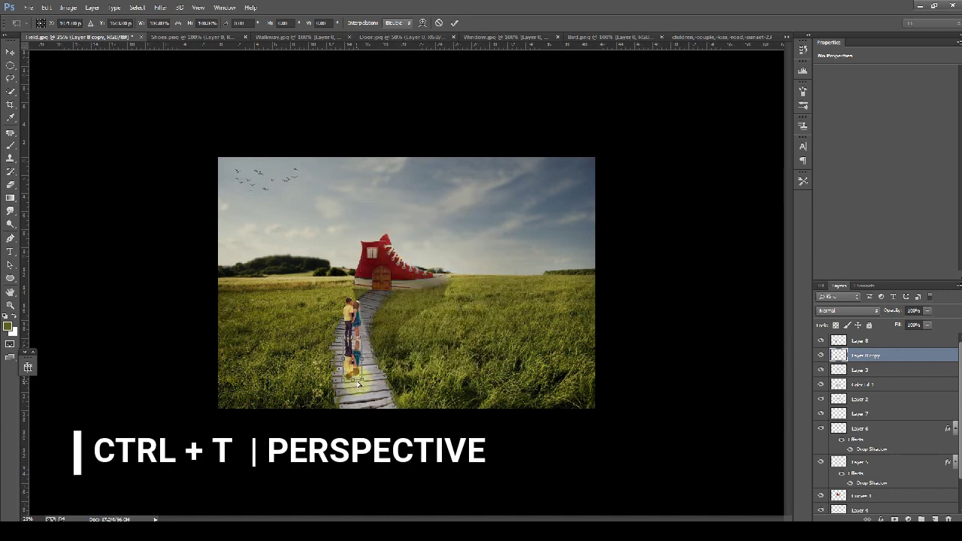
left_click_drag(361, 383, 351, 398)
key("Return")
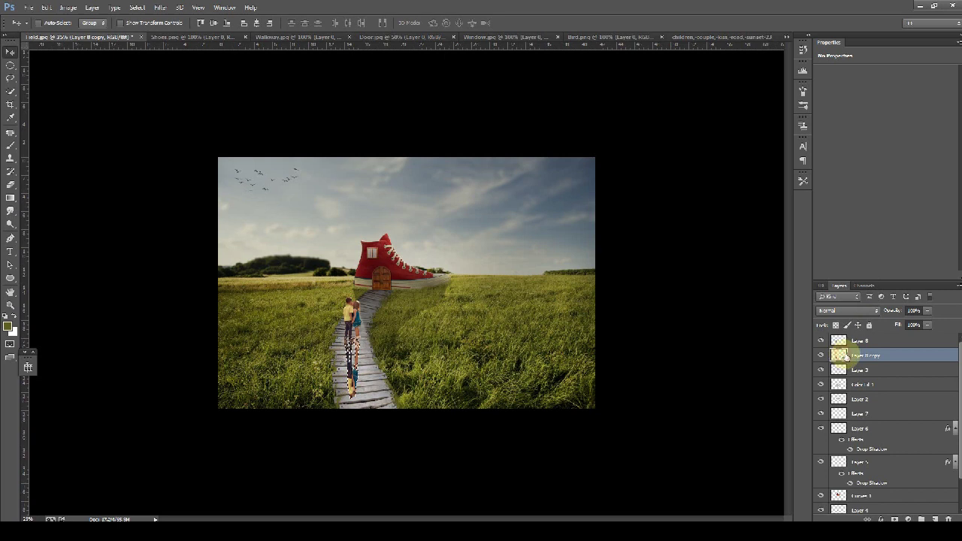
Fill the flipped copy's outline with a black (000000) Solid Color layer to form the children's shadow
left_click(908, 519)
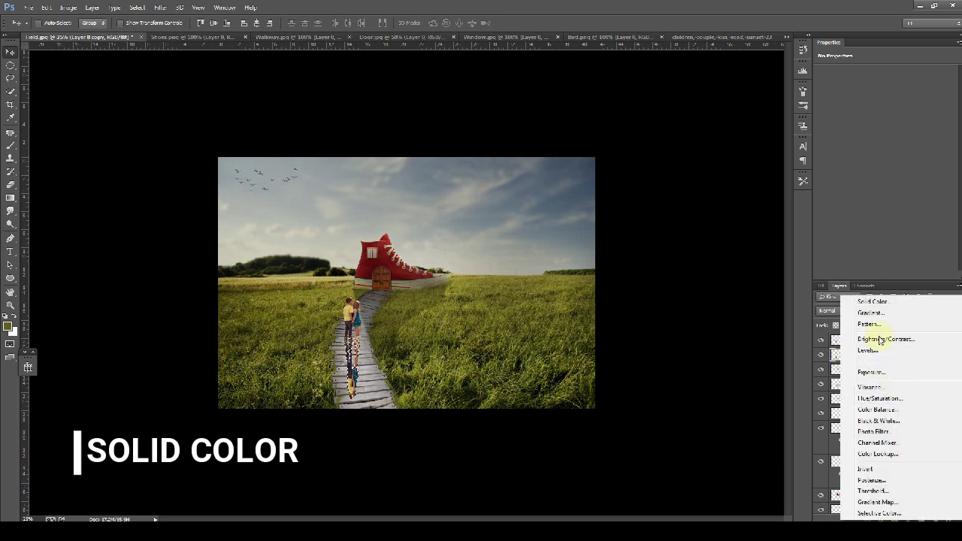
left_click(871, 303)
left_click_drag(723, 176, 692, 216)
left_click(917, 54)
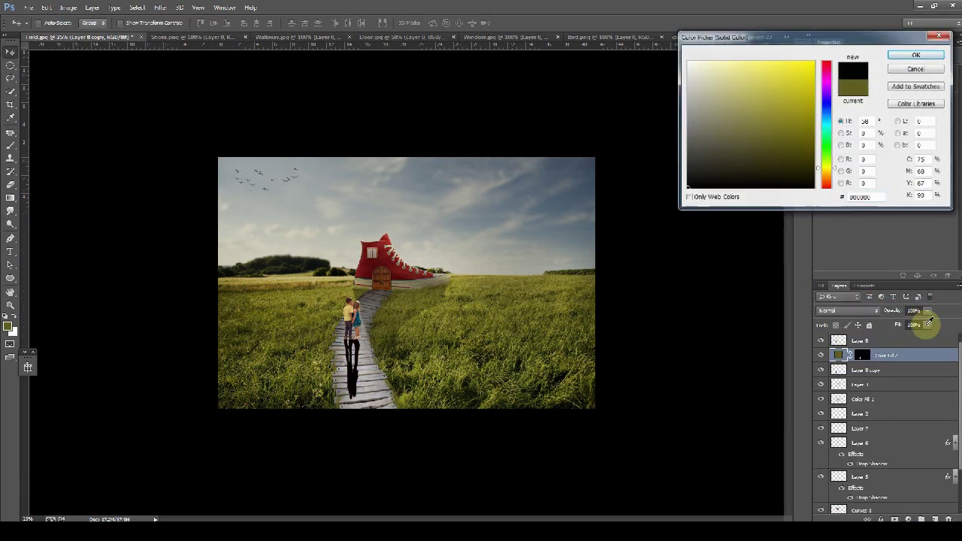
Merge the black fill with the flipped copy and reduce the shadow layer's opacity to 50%
left_click(882, 371, "shift")
right_click(882, 371)
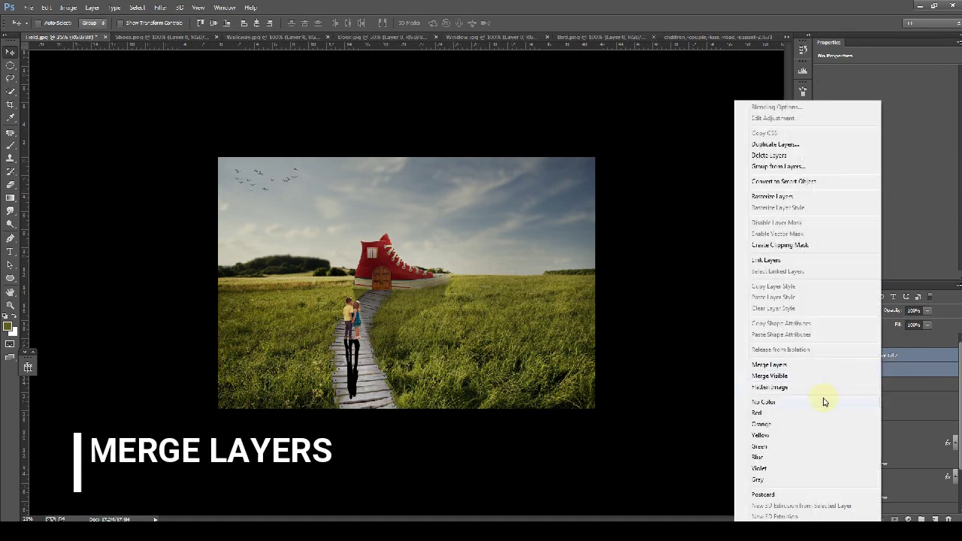
left_click(808, 368)
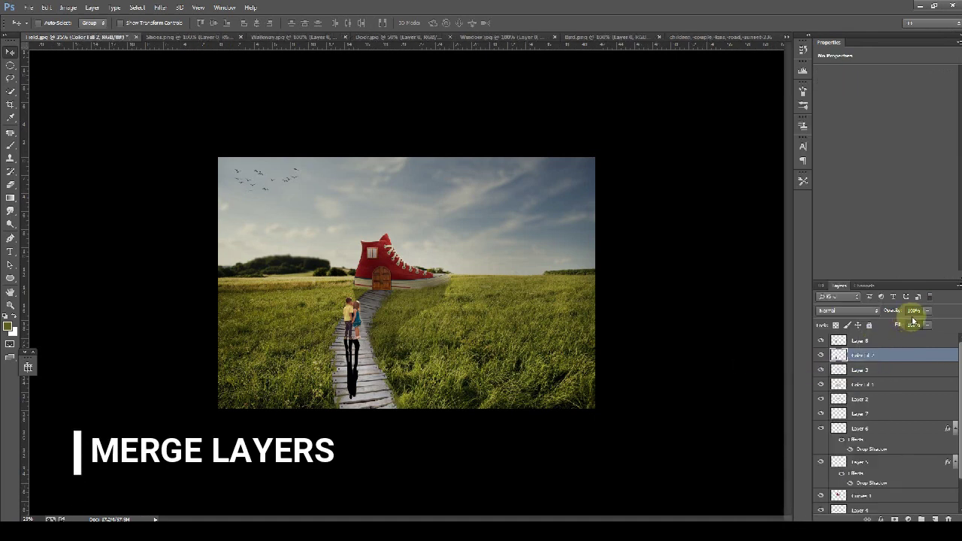
type("50")
key("Return")
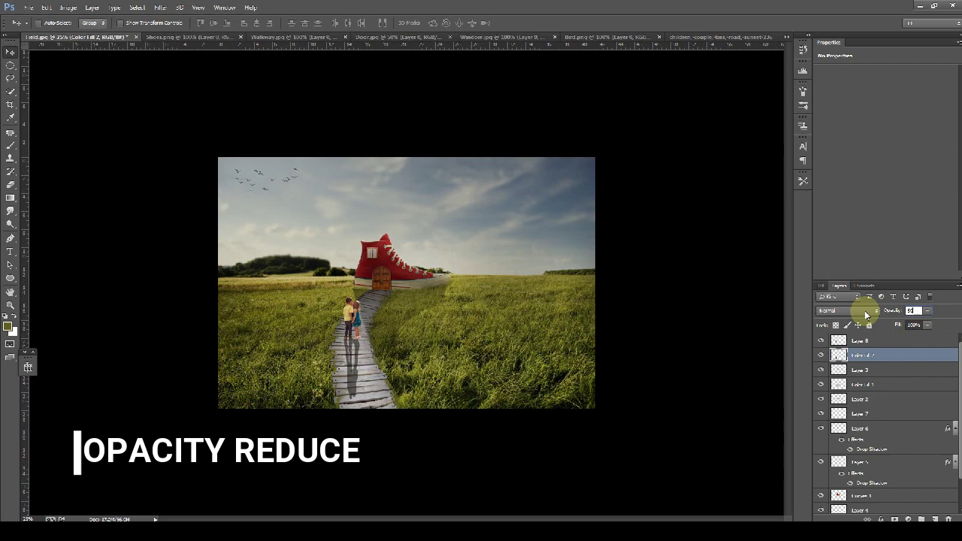
Examine the children's shadow on the walkway up close and in the whole composition
key("ctrl+plus")
key("ctrl+plus")
key("ctrl+plus")
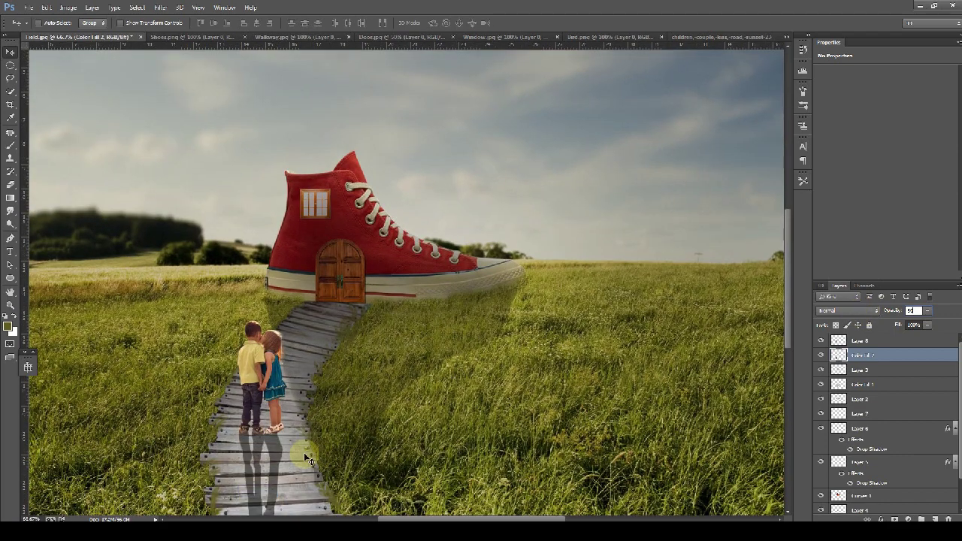
key("ctrl+plus")
left_click_drag(280, 451, 404, 373)
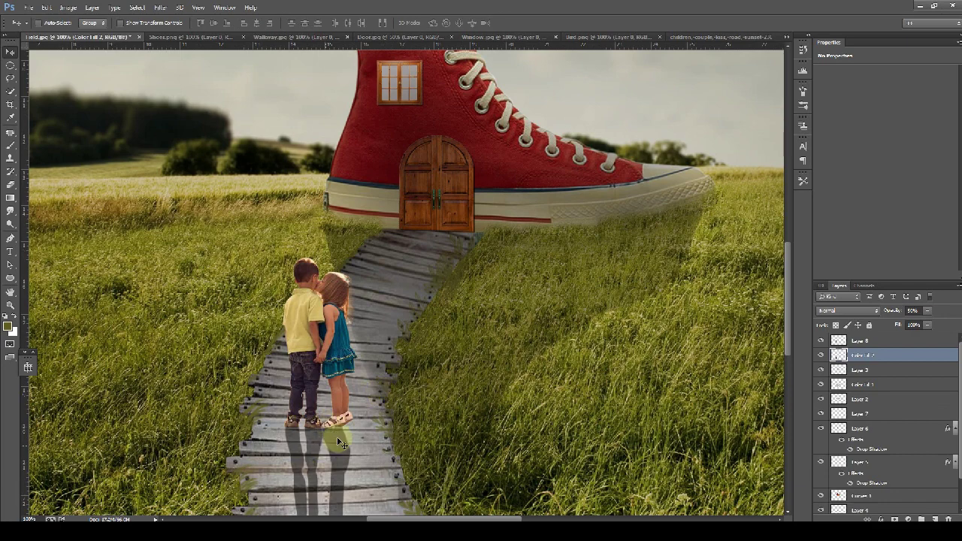
key("ctrl+minus")
key("ctrl+minus")
key("ctrl+minus")
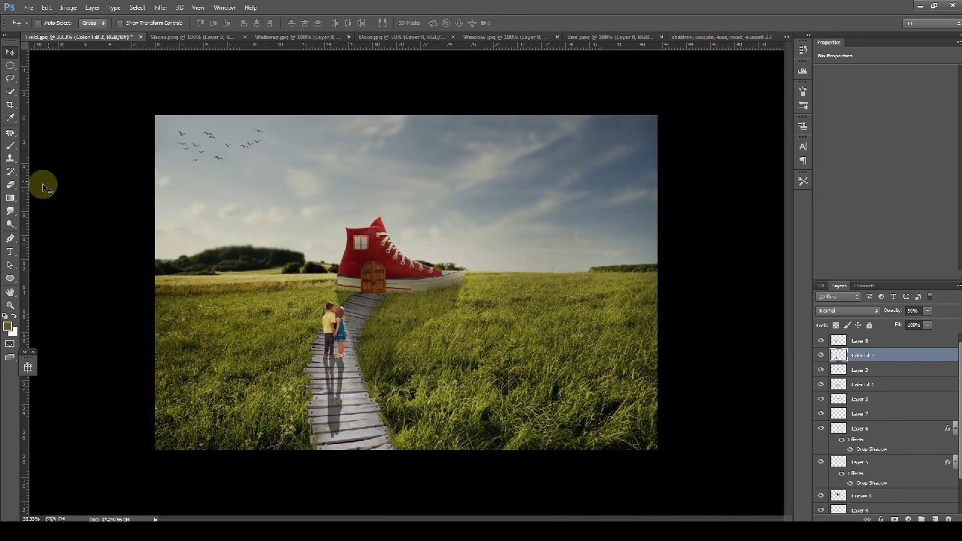
Draw a small light-yellow radial gradient as a sun above the shoe on a new layer at the top of the stack
left_click(12, 200)
left_click(7, 325)
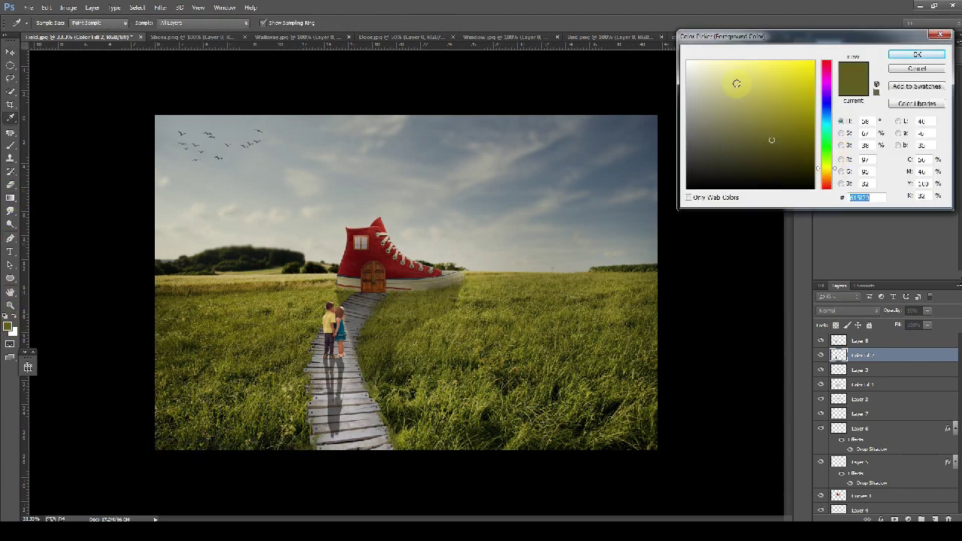
left_click(733, 69)
key("Return")
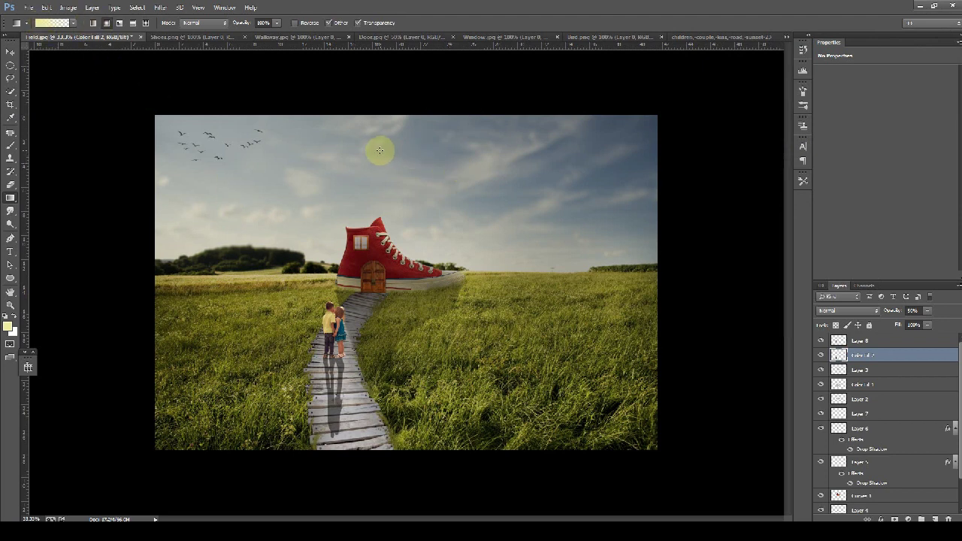
left_click(934, 518)
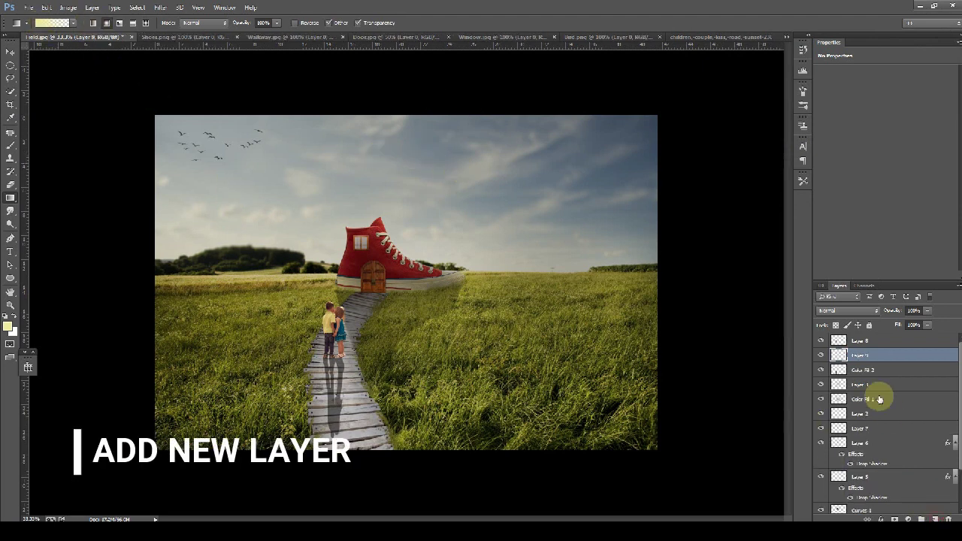
left_click_drag(866, 336, 867, 336)
left_click_drag(343, 156, 362, 177)
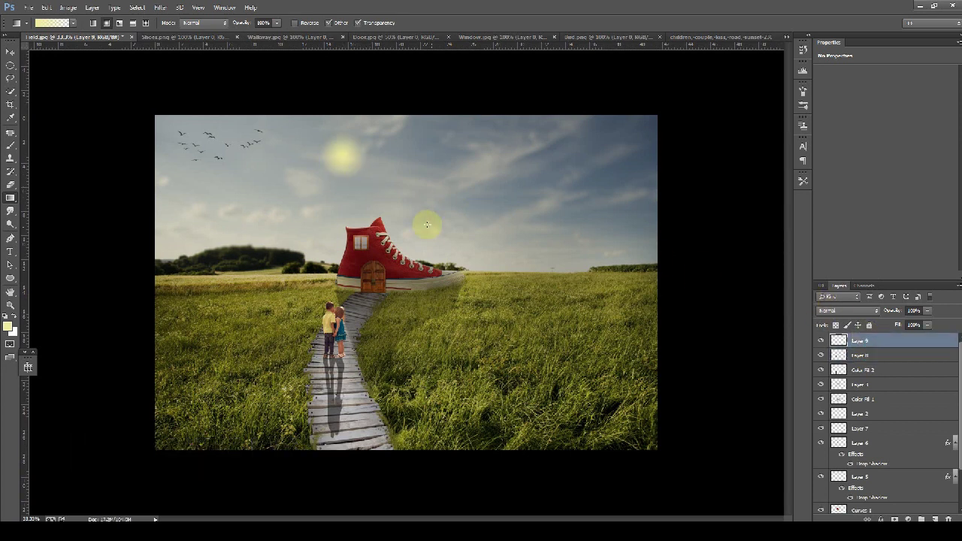
Set the sun layer's blend mode to Screen and scale the glow up
left_click(872, 310)
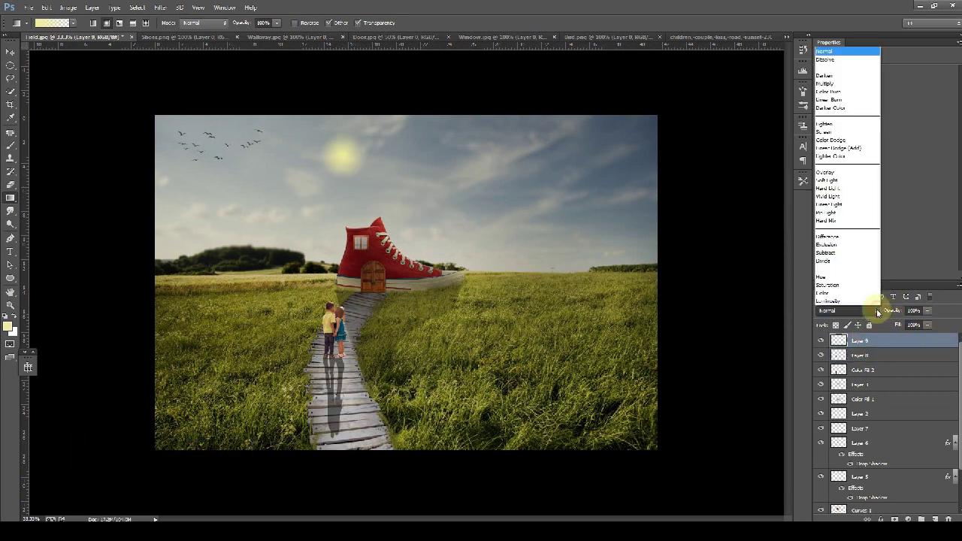
left_click(830, 133)
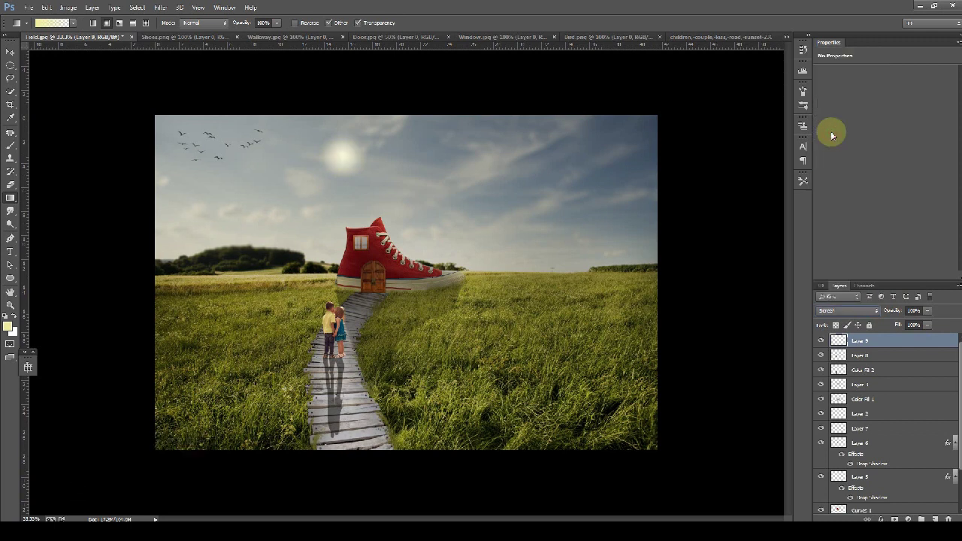
key("ctrl+t")
left_click_drag(369, 179, 449, 251)
key("Return")
Move the sun glow near the top of the sky above the shoe and enlarge it further
key("g")
key("v")
left_click_drag(405, 217, 376, 146)
key("ctrl+t")
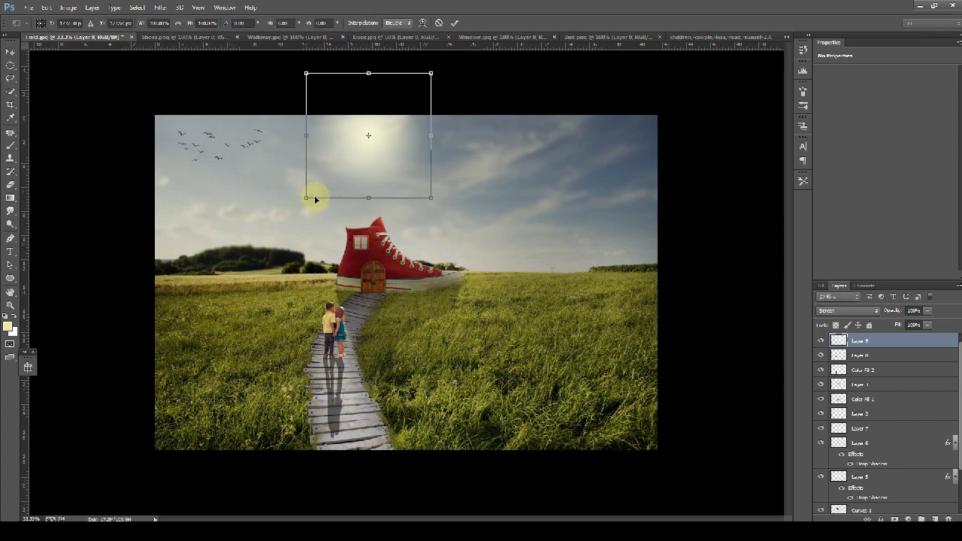
left_click_drag(301, 201, 254, 242)
key("Return")
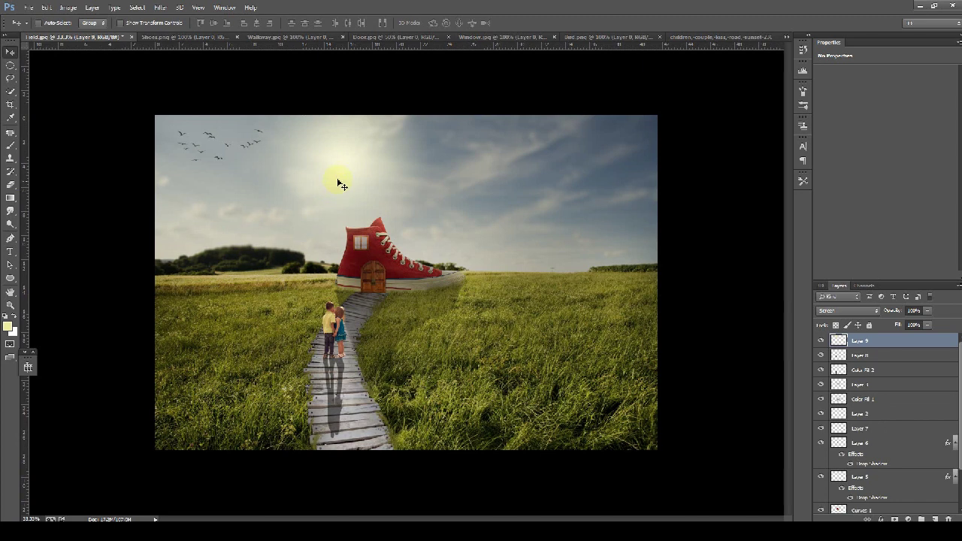
left_click_drag(346, 171, 358, 160)
key("ctrl+t")
key("Return")
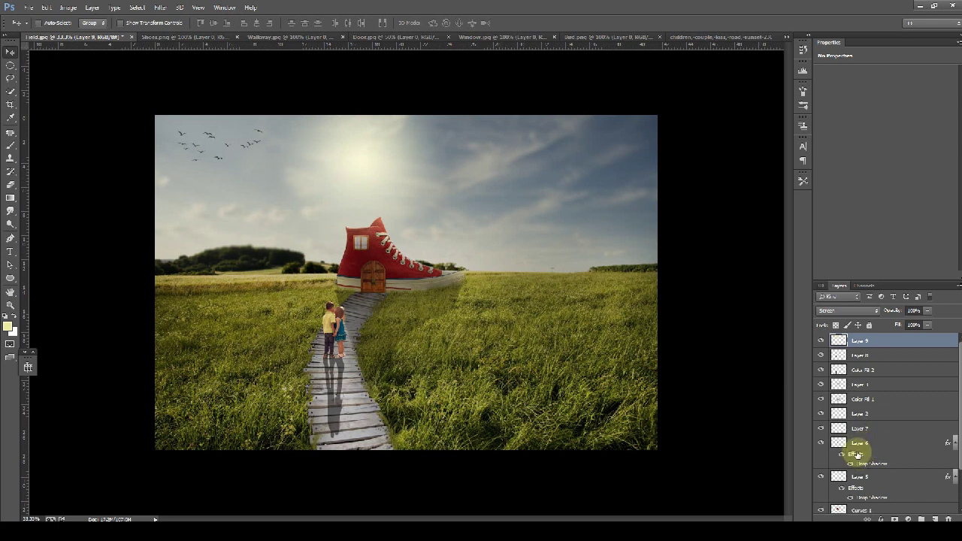
Load the shoe's outline as a selection and set up a soft round white brush with 10% flow
scroll(868, 449, "down", 2)
left_click(852, 486, "ctrl")
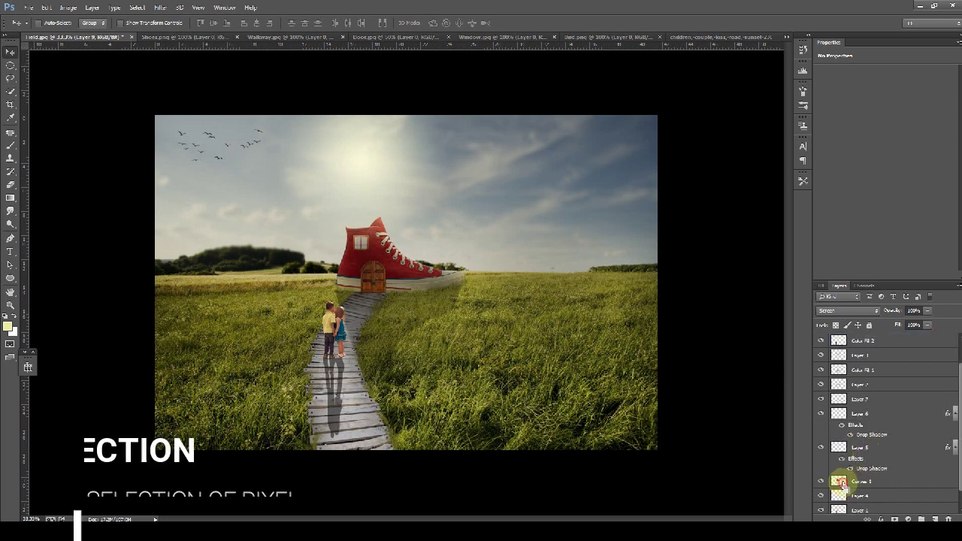
left_click(9, 144)
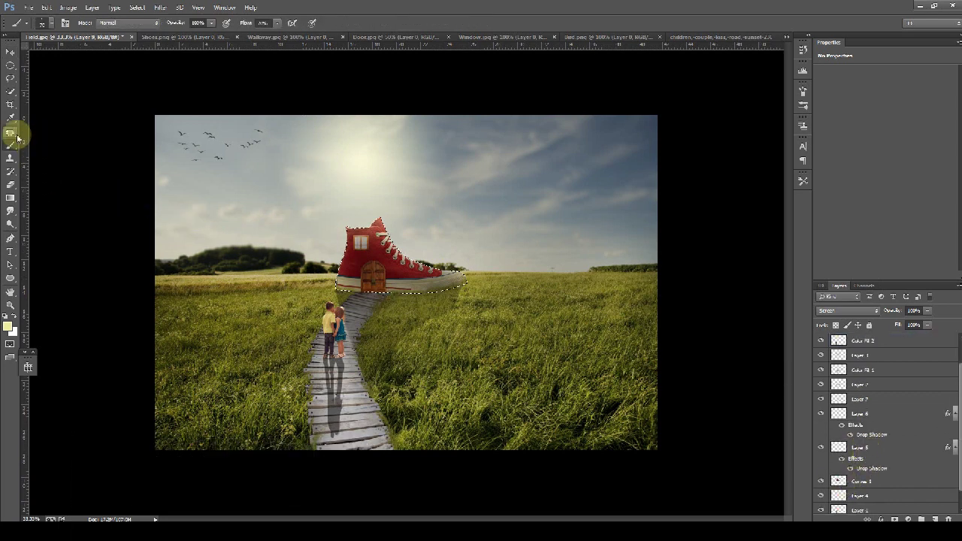
left_click(15, 317)
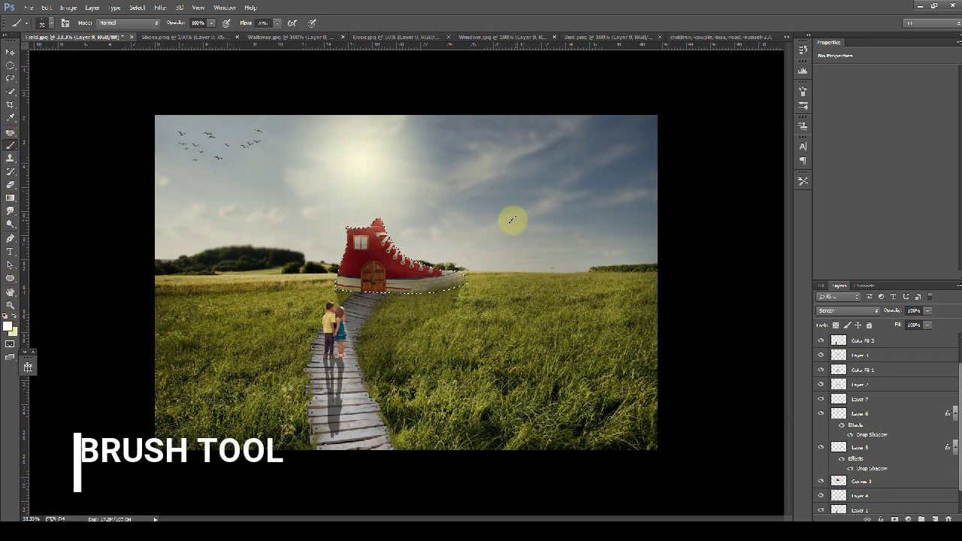
right_click(344, 145)
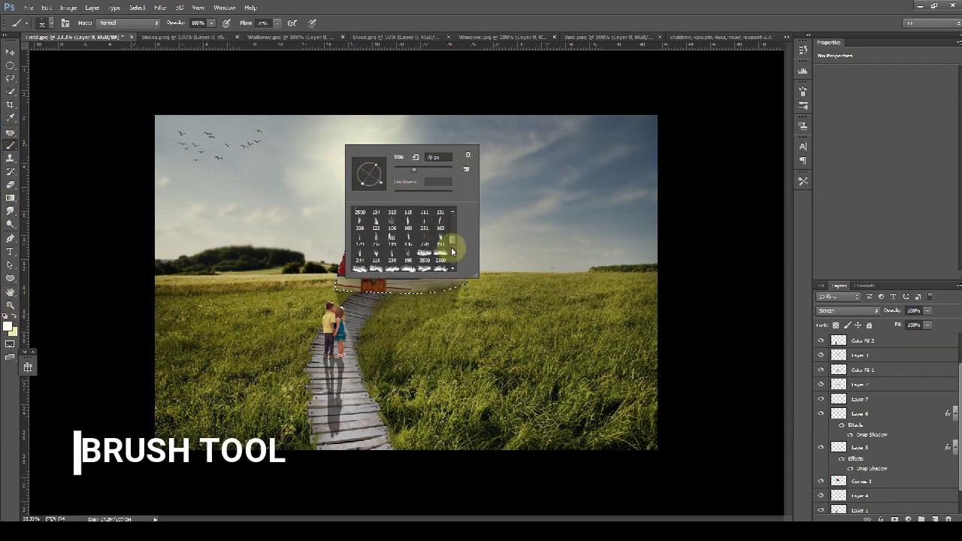
left_click_drag(453, 238, 451, 202)
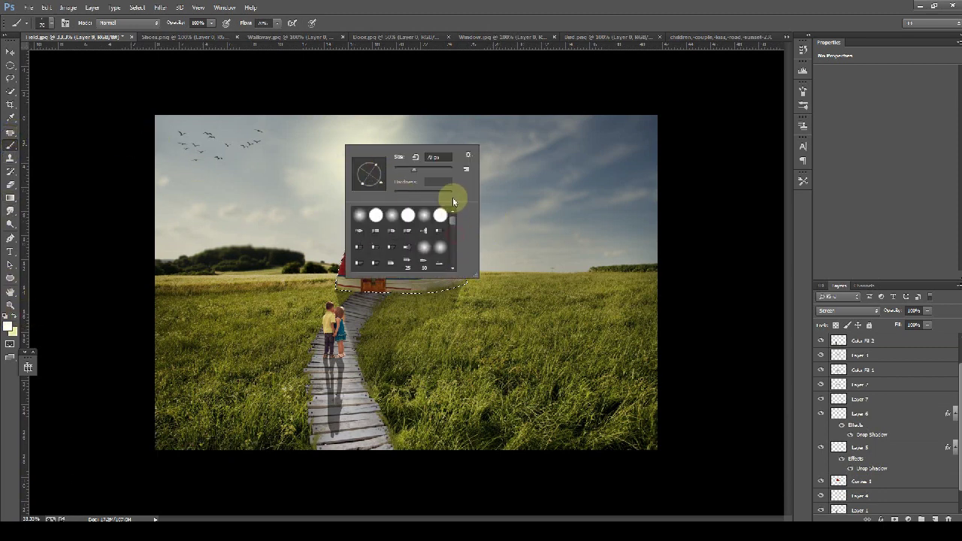
left_click(361, 218)
type("10")
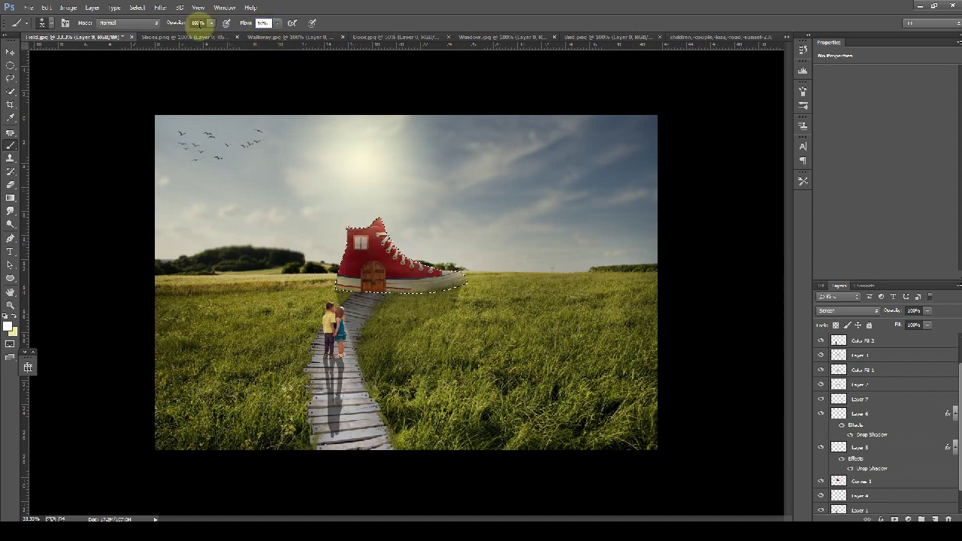
key("Return")
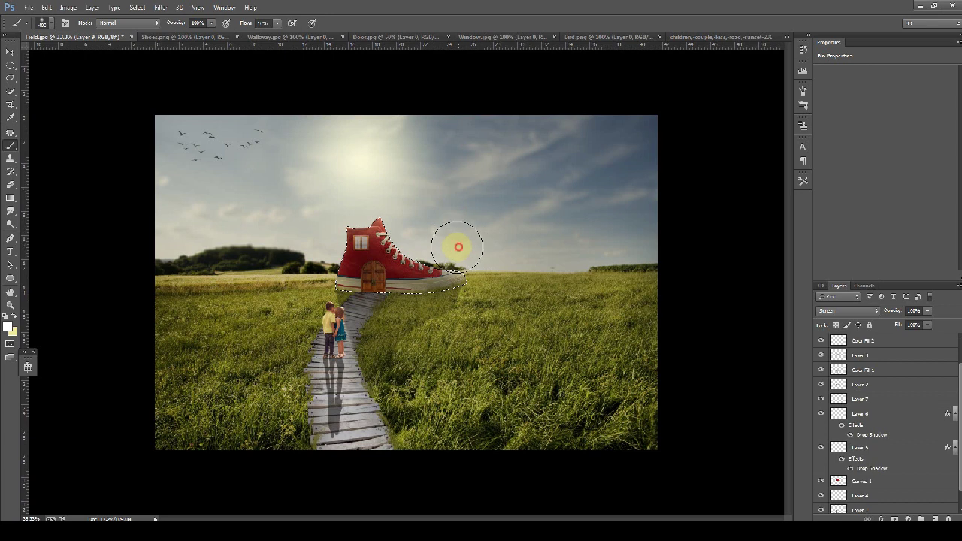
Brush soft white light over the shoe inside the selection on the sun glow layer, and deselect
left_click(433, 244)
key("ctrl+z")
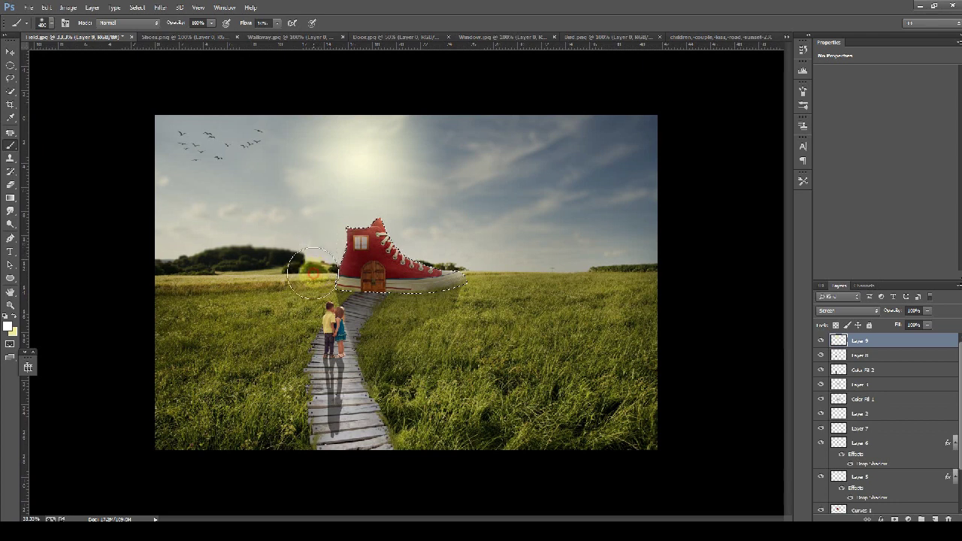
key("ctrl+d")
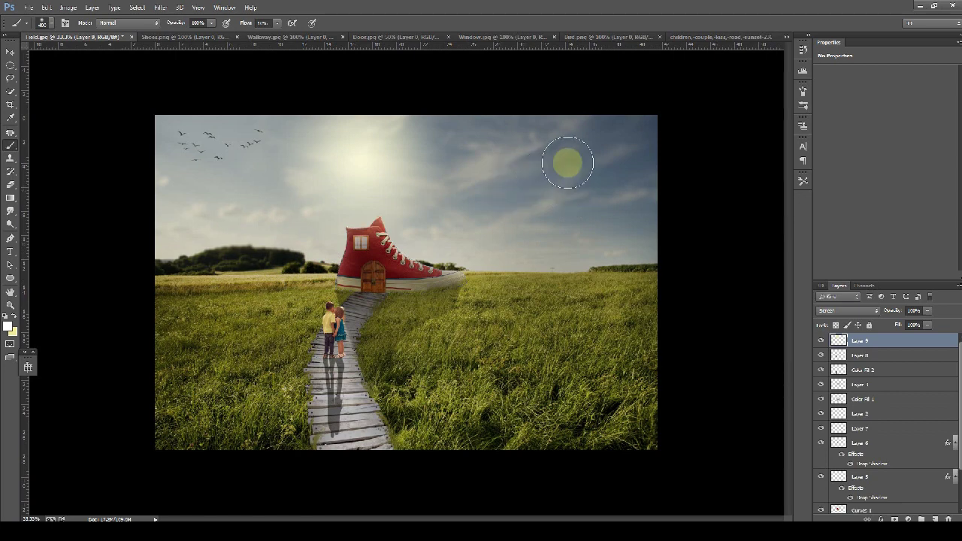
key("ctrl+plus")
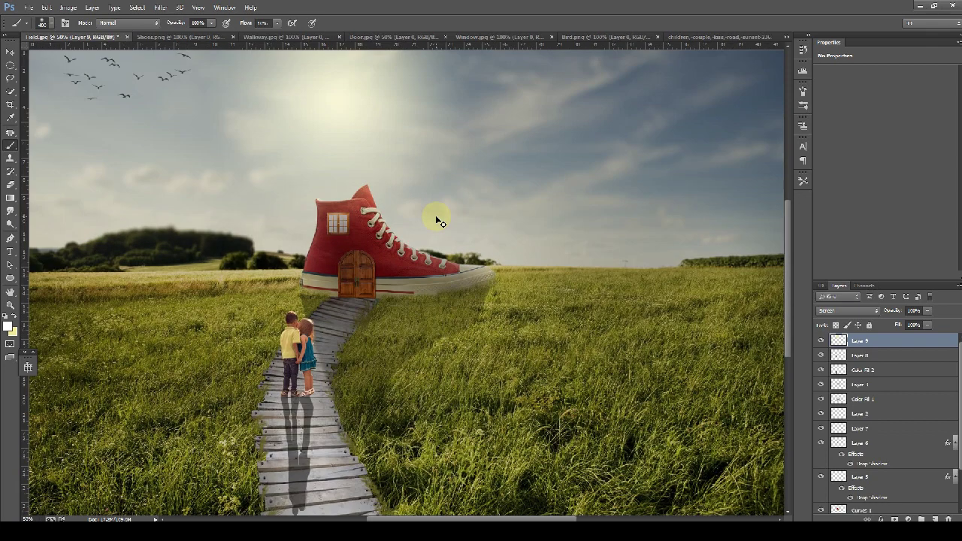
key("ctrl+plus")
key("ctrl+minus")
key("ctrl+minus")
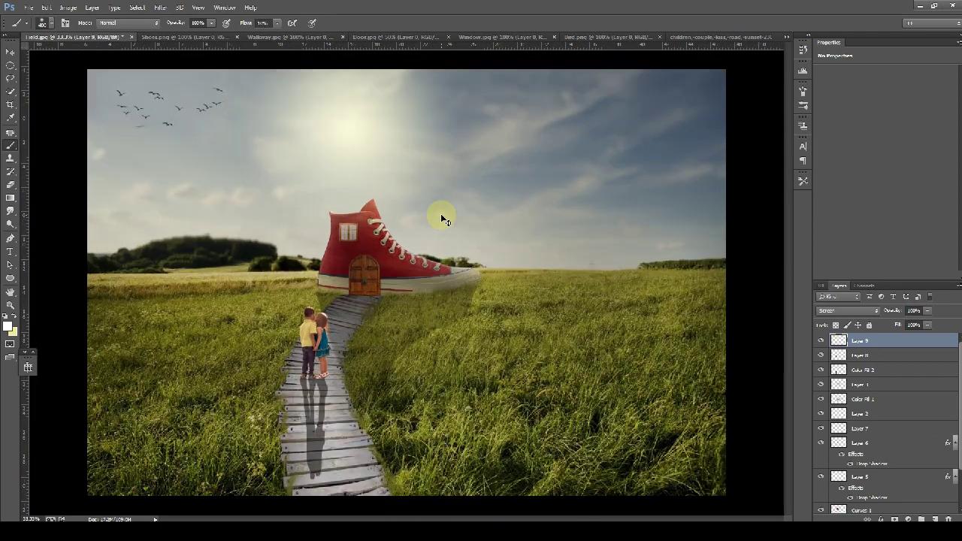
Merge all layers, from the top sun glow layer down to the field background, into a single layer
key("ctrl+plus")
key("ctrl+minus")
key("ctrl+minus")
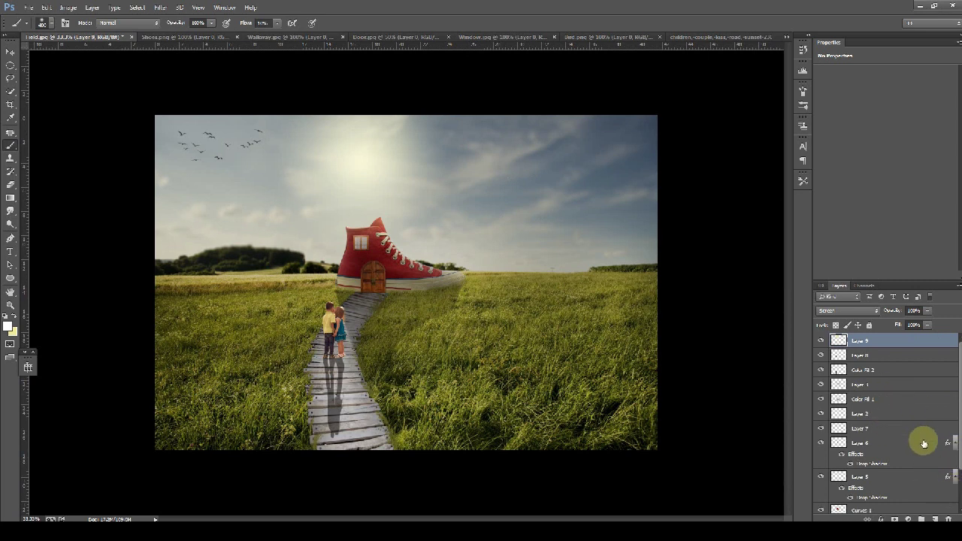
scroll(939, 442, "down", 3)
left_click(910, 505, "shift")
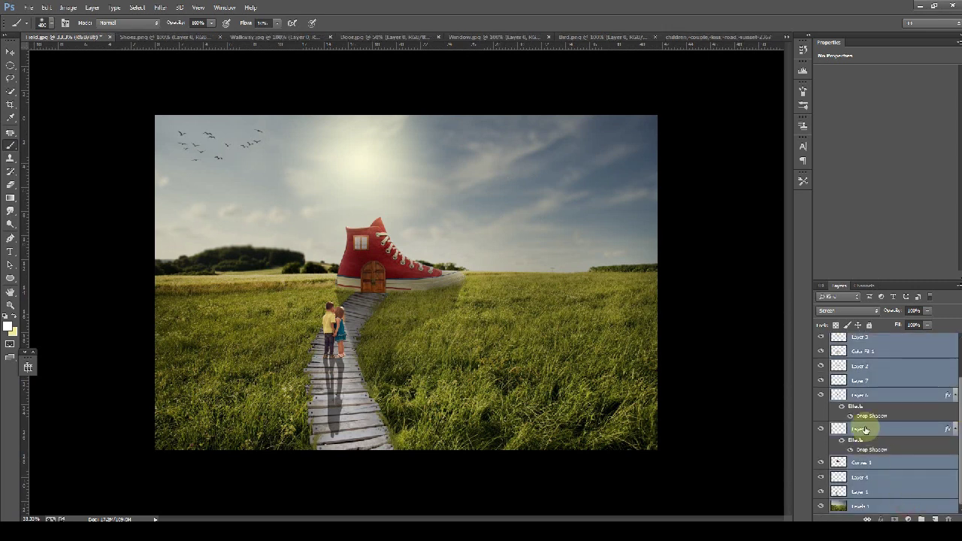
right_click(862, 417)
right_click(882, 395)
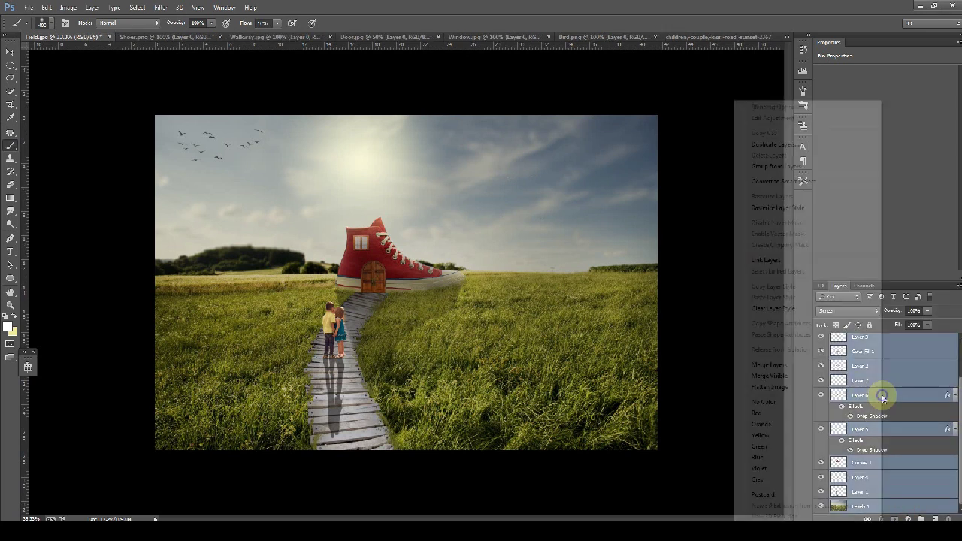
left_click(827, 376)
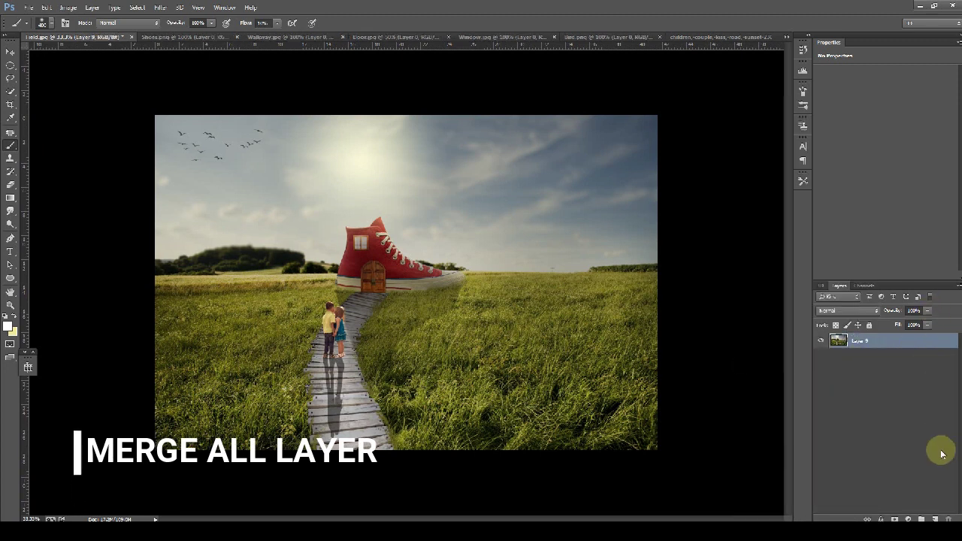
Add a Color Lookup adjustment above the merged image using the 3Strip.look 3DLUT file, and set its opacity to 50%
left_click(909, 518)
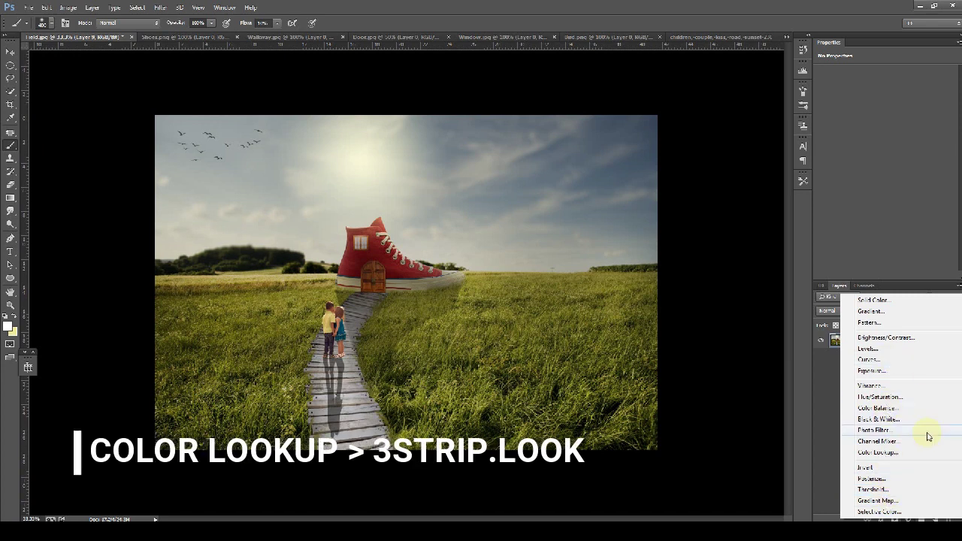
left_click(903, 454)
left_click(939, 74)
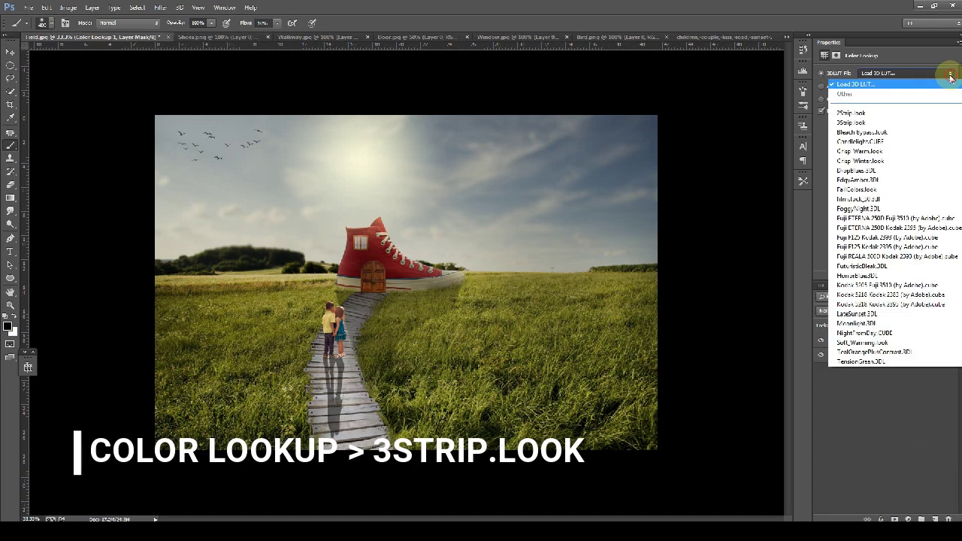
left_click(905, 122)
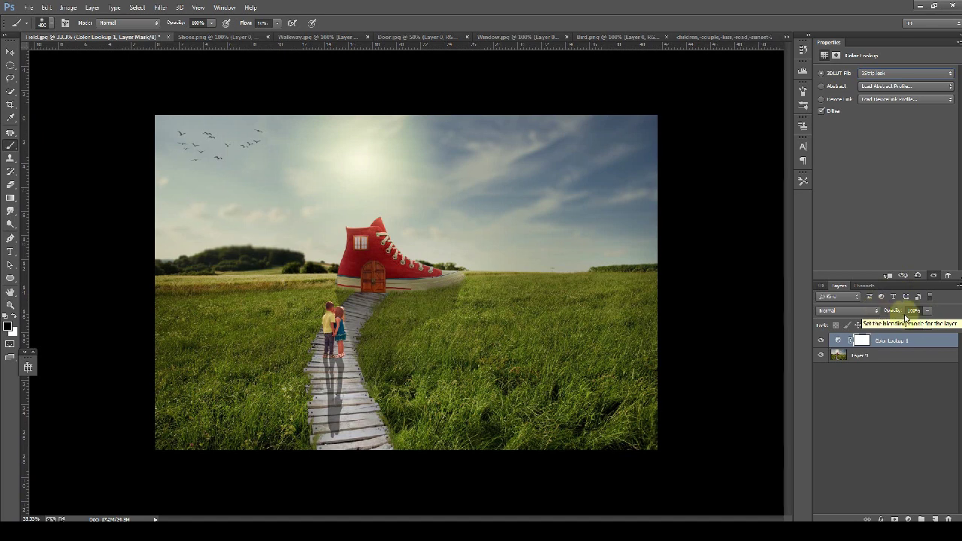
left_click(891, 311)
type("50")
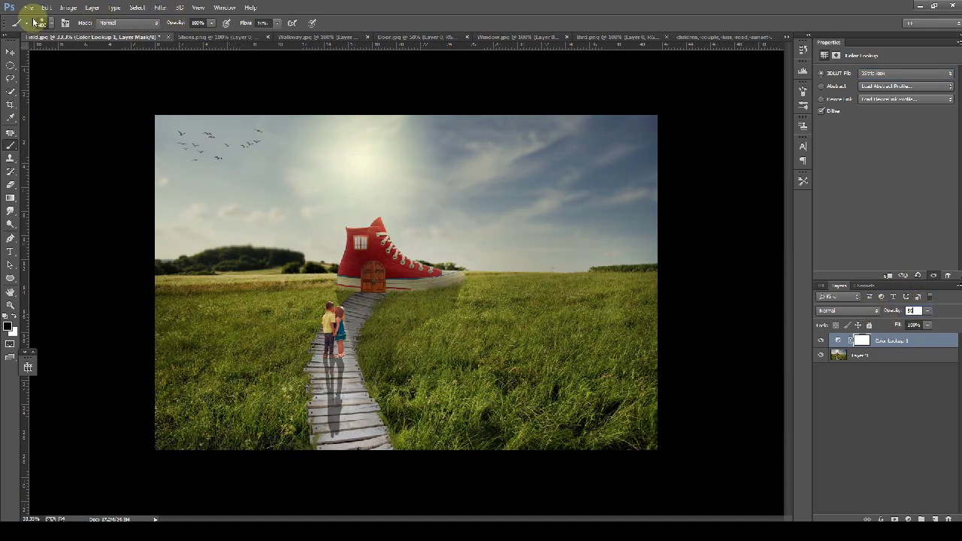
key("Return")
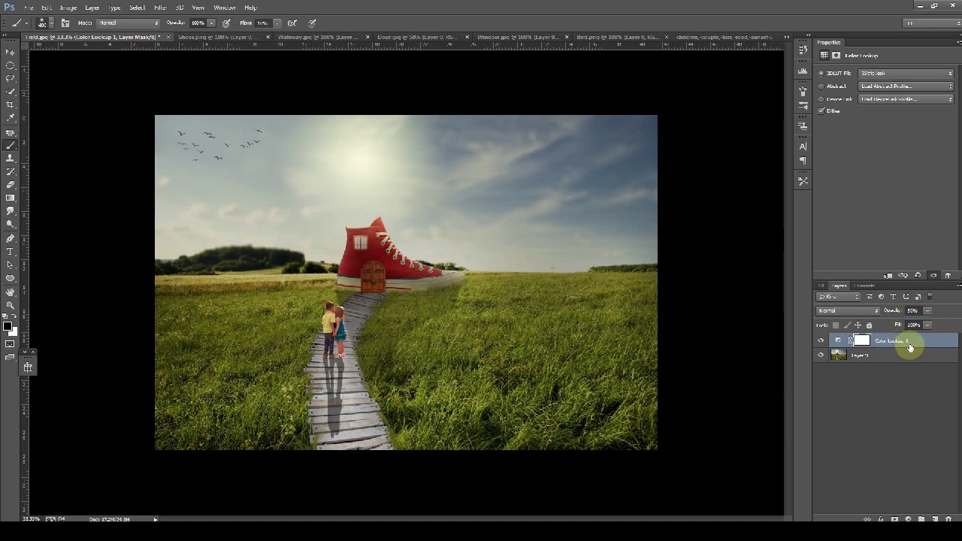
Merge the Color Lookup adjustment with the image layer below it
left_click(900, 354, "shift")
right_click(898, 351)
left_click(828, 367)
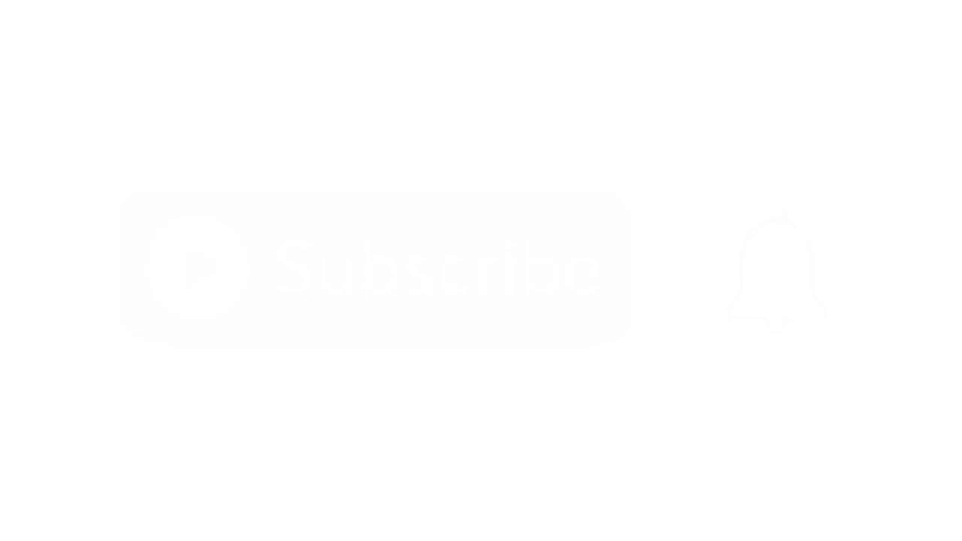